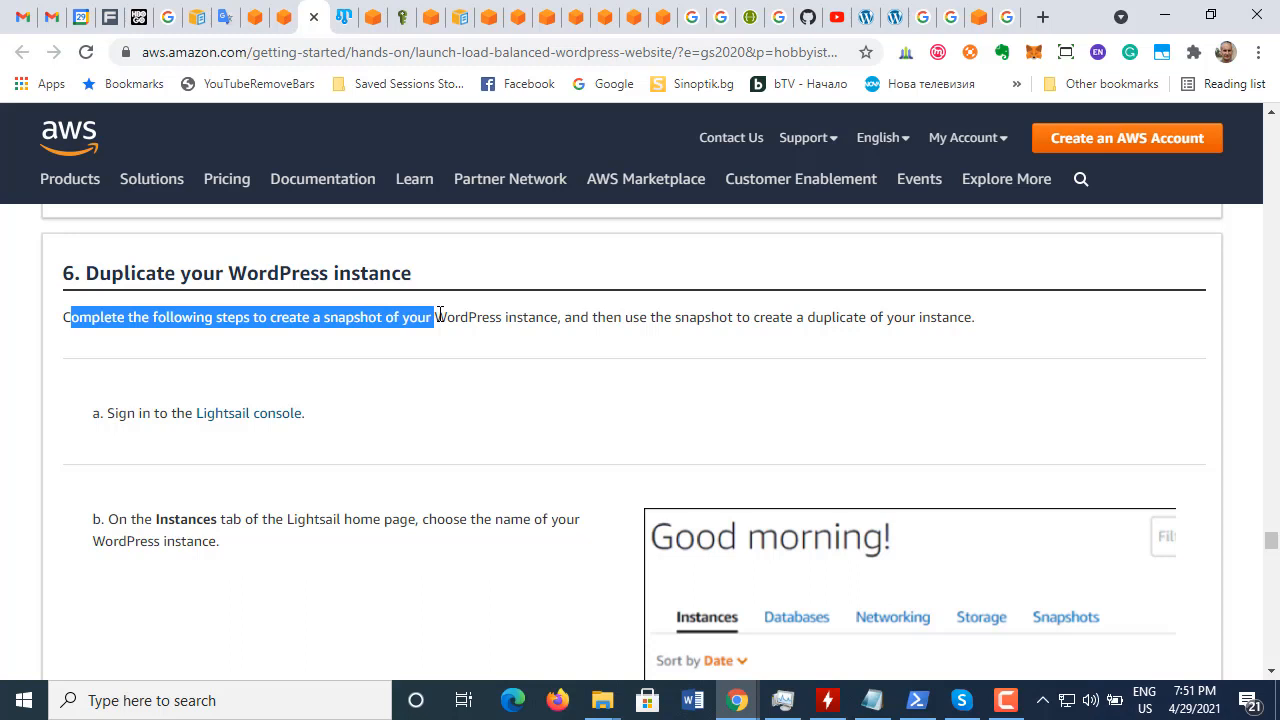
Step: Read the introduction to tutorial section 6 and open the linked Lightsail console in a new tab
drag(440, 315, 986, 317)
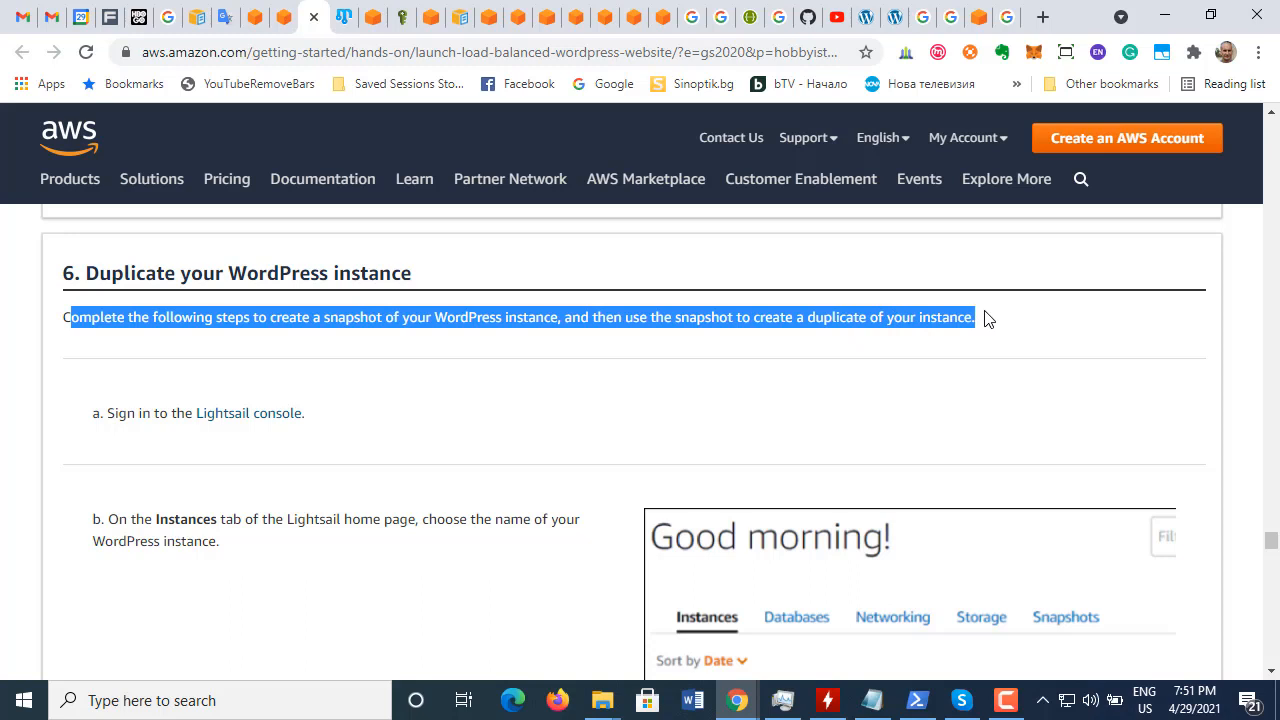
right_click(224, 424)
click(262, 428)
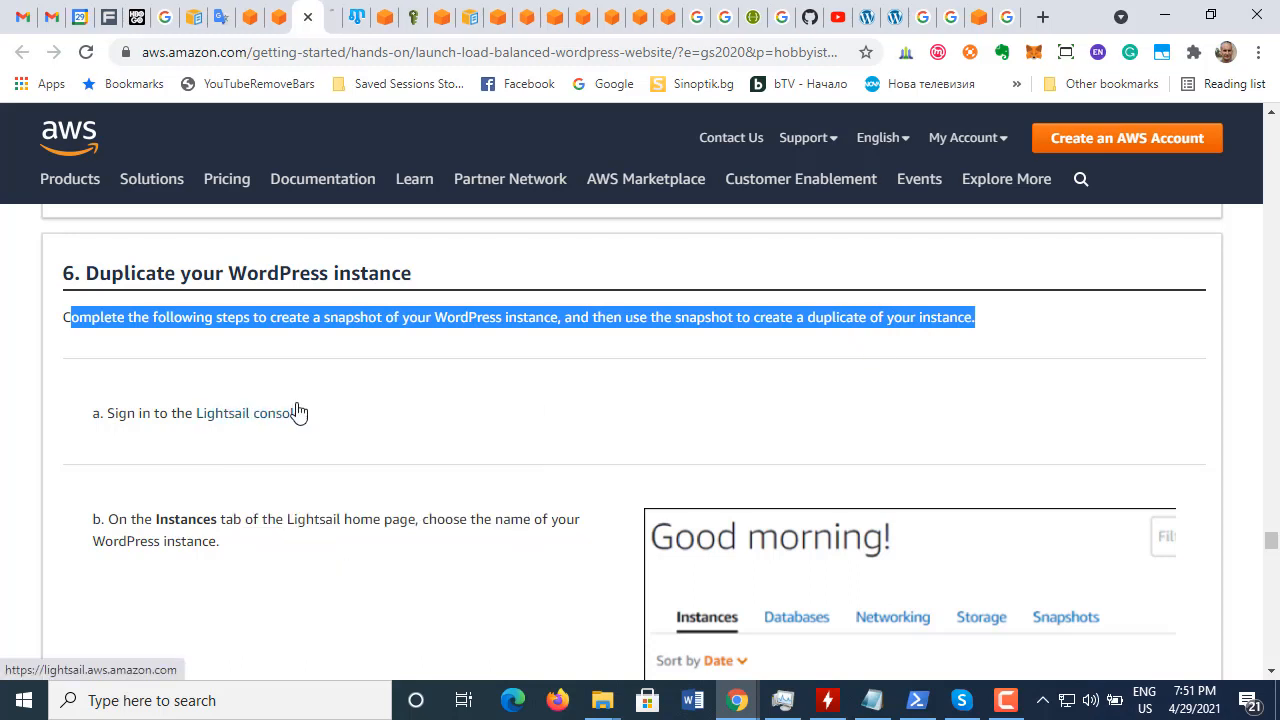
click(334, 20)
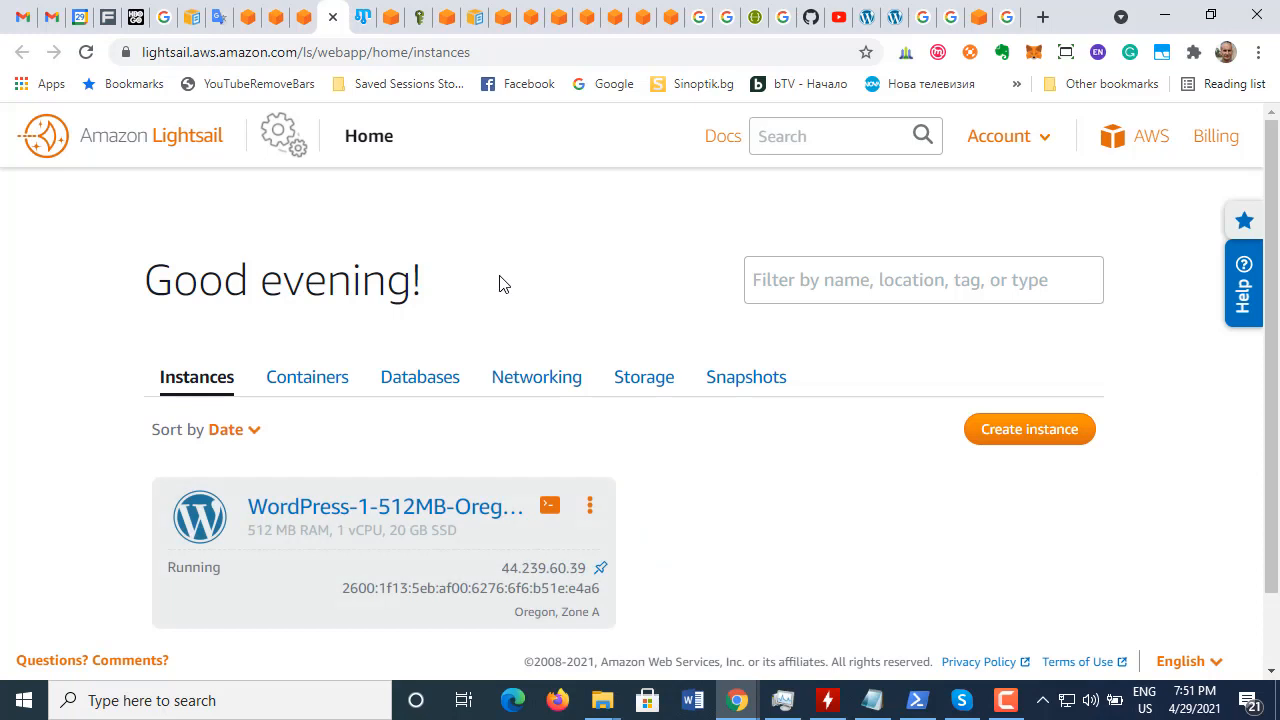
scroll(503, 284, down, 1)
Step: Read tutorial steps a and b, and open the management page of the WordPress-1-512MB-Oregon-2 instance in Lightsail
click(305, 20)
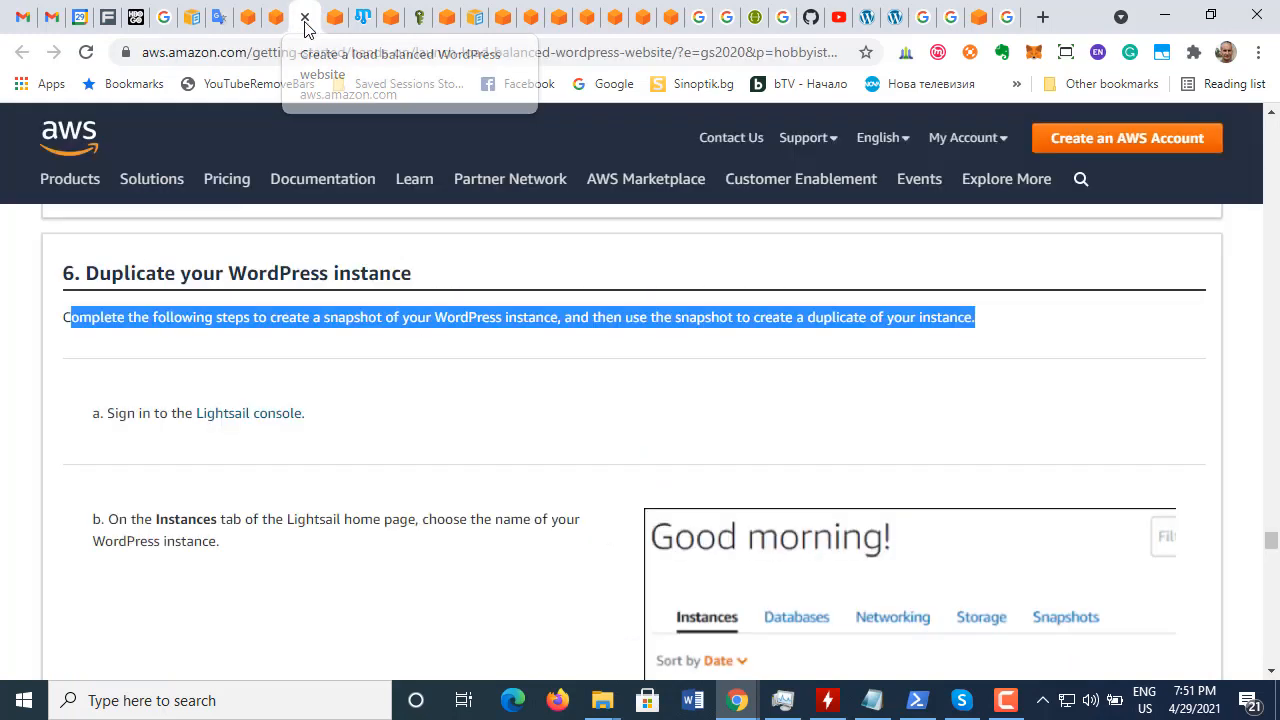
drag(110, 412, 386, 420)
scroll(450, 442, down, 2)
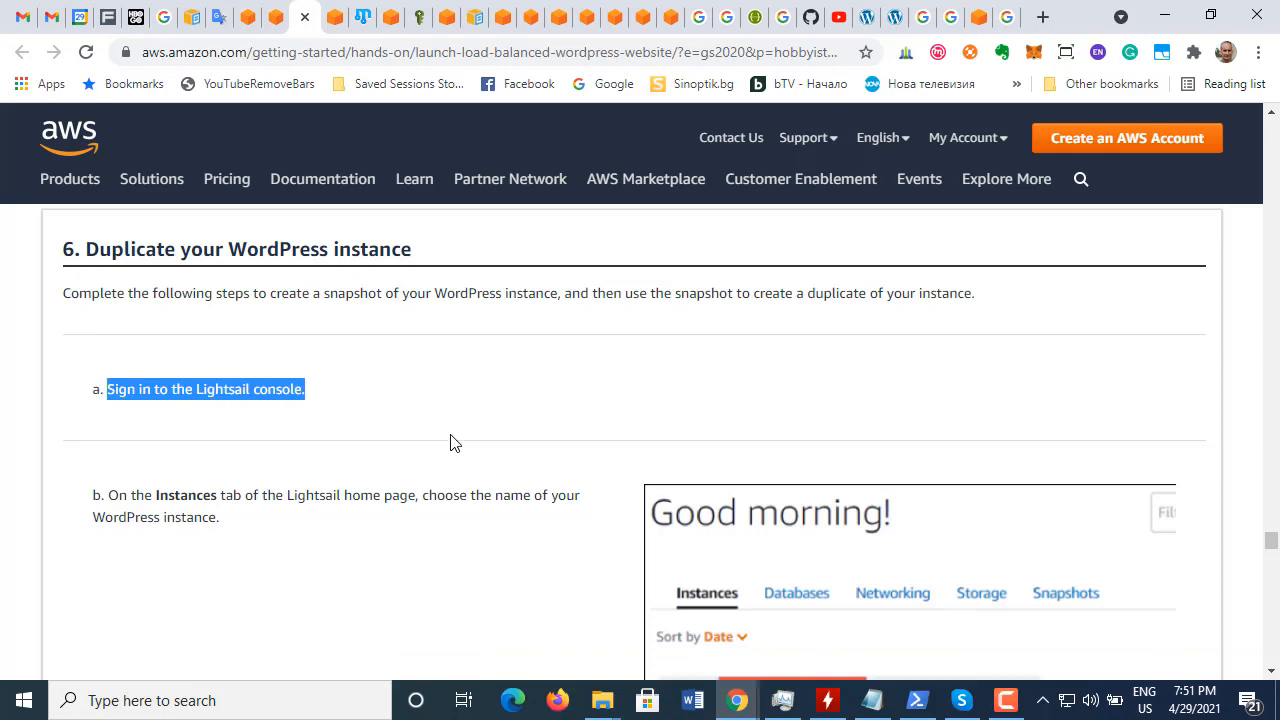
drag(110, 318, 221, 344)
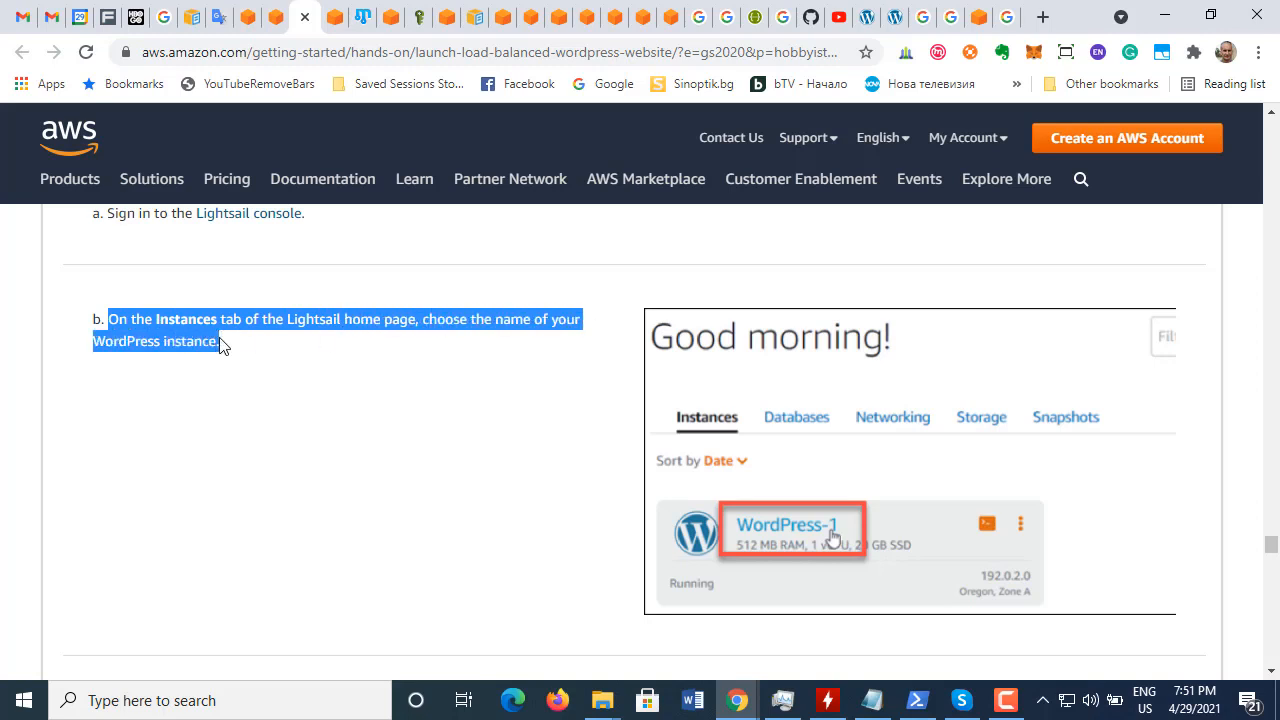
click(337, 34)
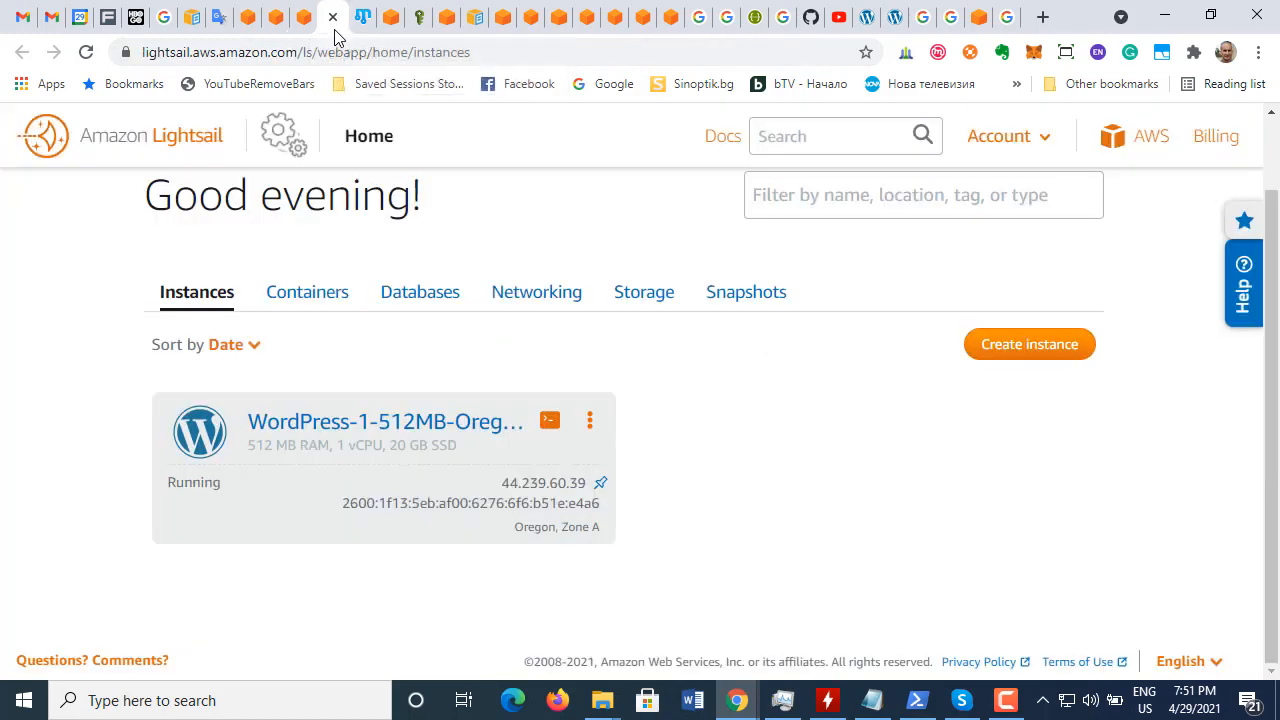
click(336, 424)
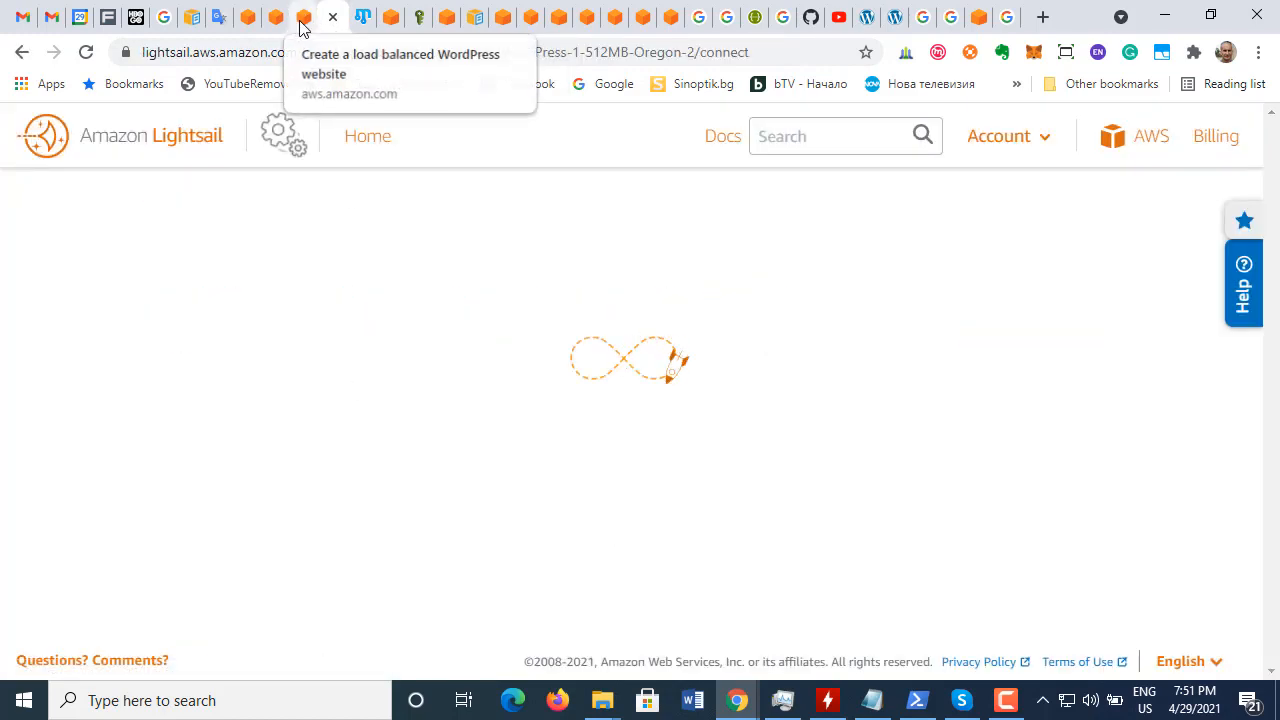
Step: Read tutorial steps c and d about creating a snapshot, and return to the Lightsail instance page
click(300, 20)
scroll(474, 466, down, 5)
scroll(472, 462, up, 1)
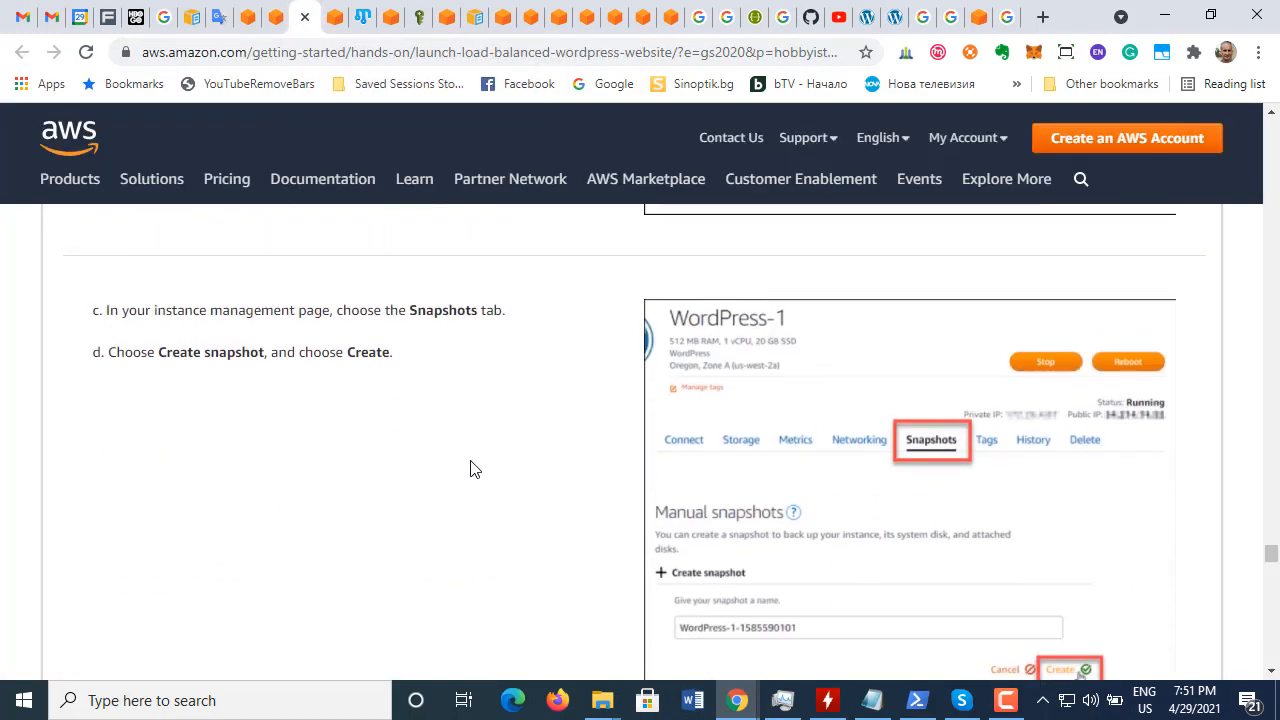
drag(106, 310, 523, 314)
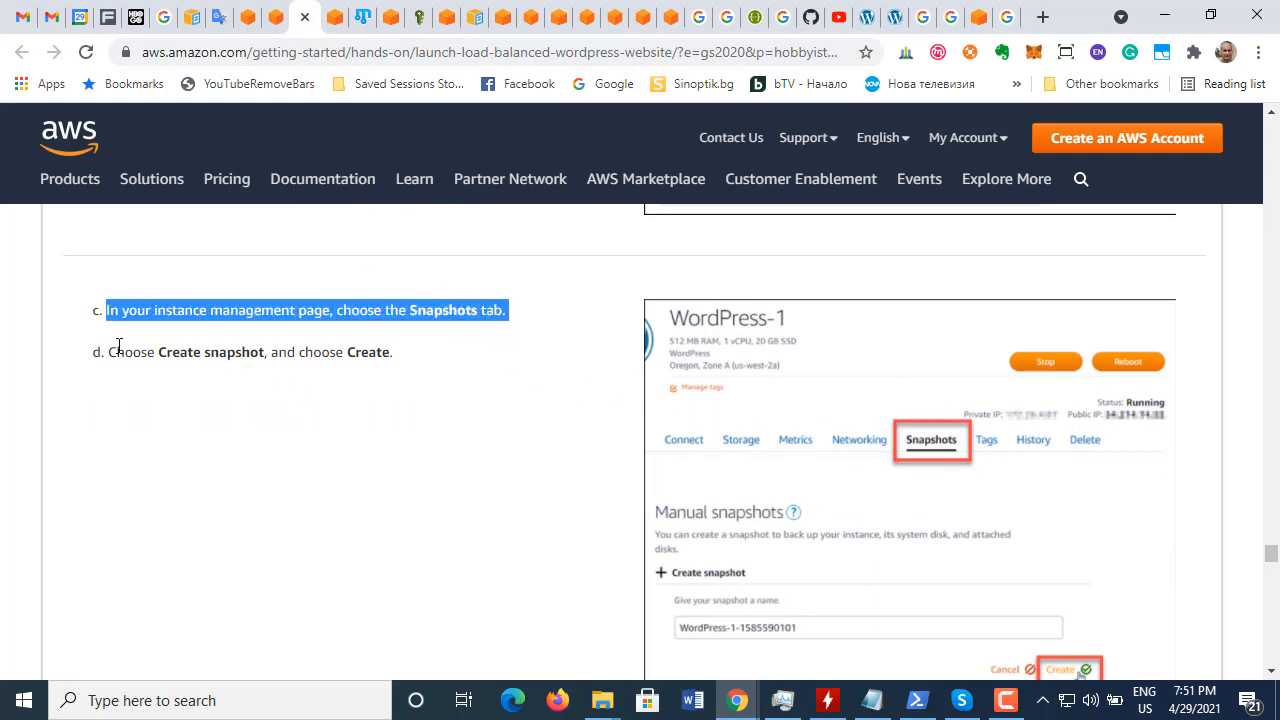
drag(108, 352, 423, 360)
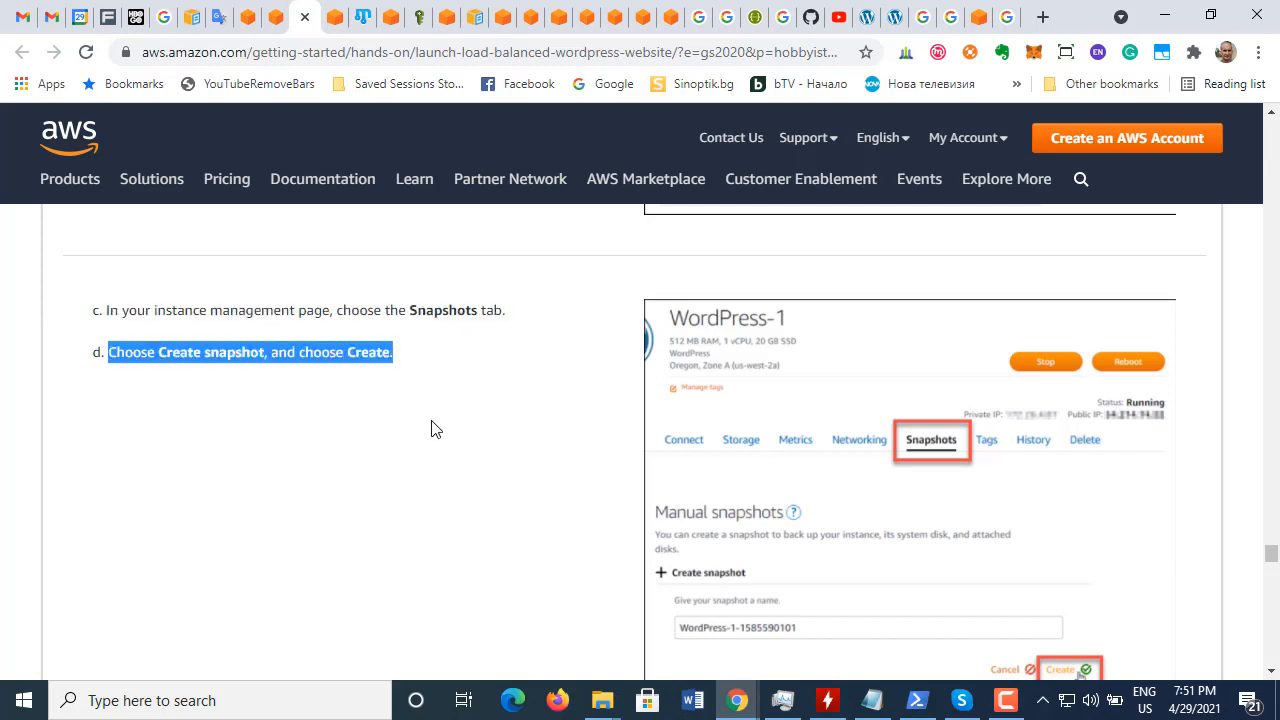
click(331, 28)
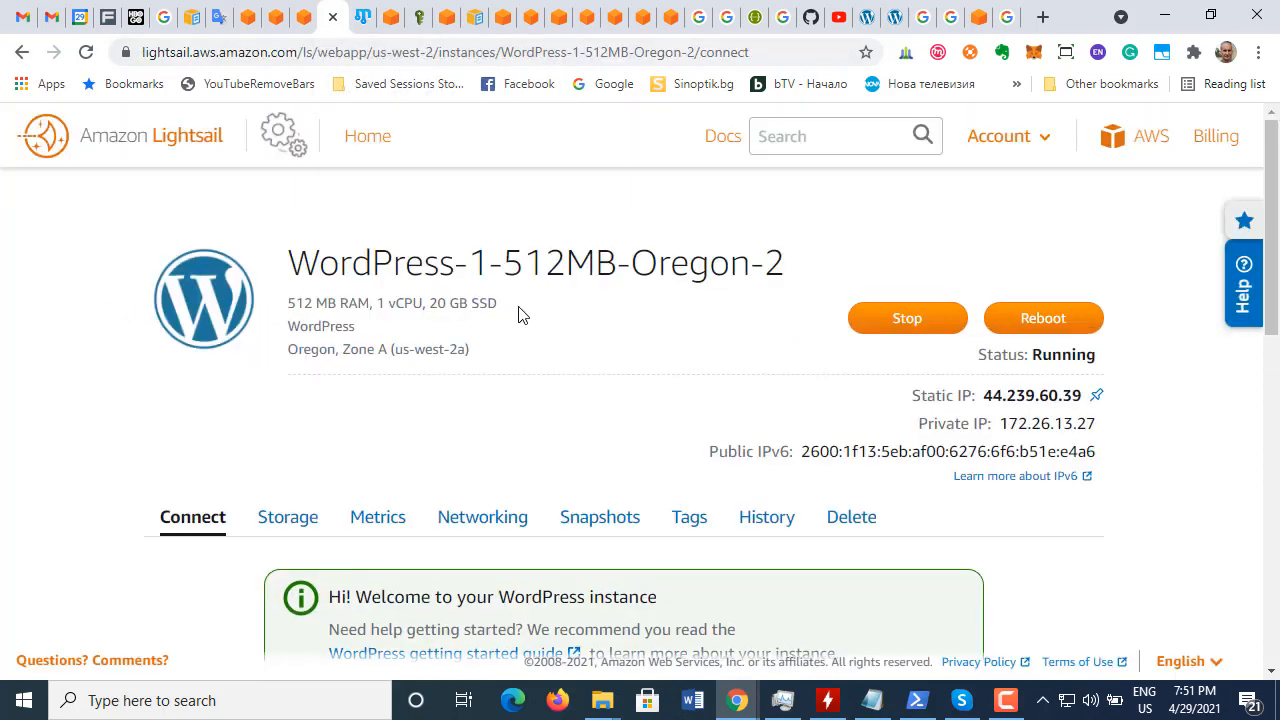
Step: Review the instance's browser connection option, run pwd in its open SSH terminal window, and minimize that window
scroll(640, 436, down, 3)
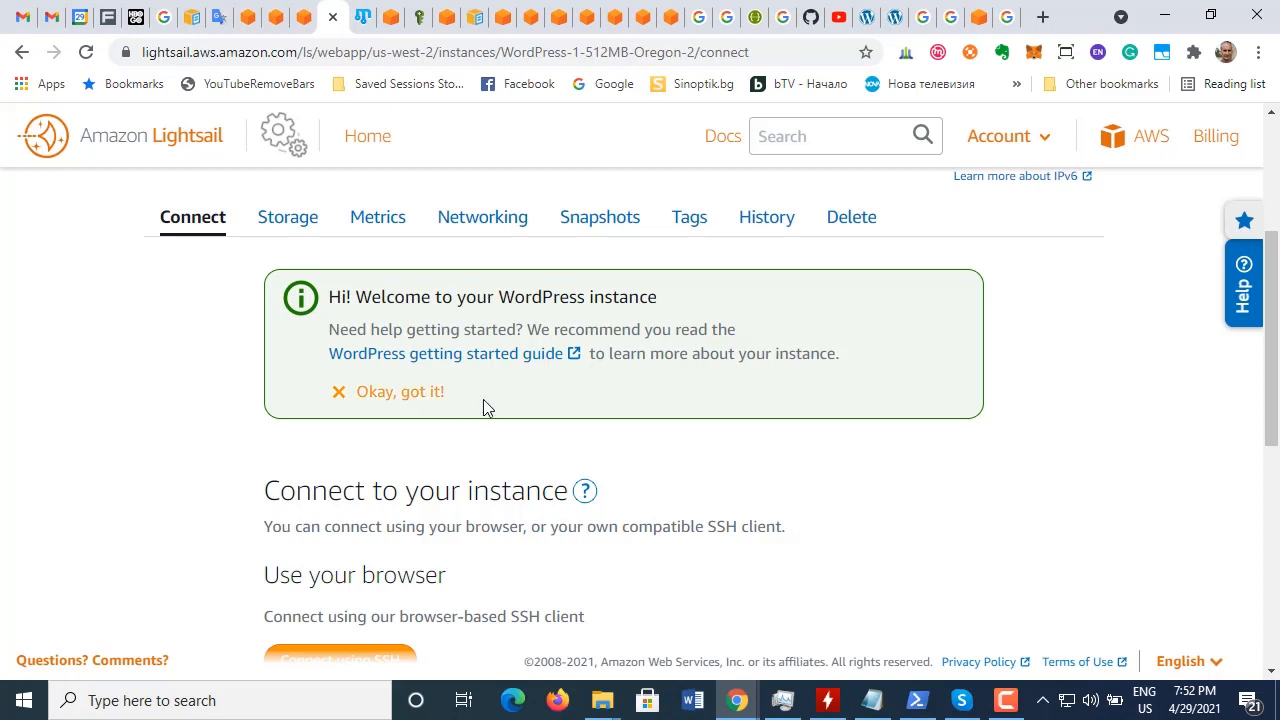
scroll(578, 415, down, 1)
scroll(578, 415, down, 1)
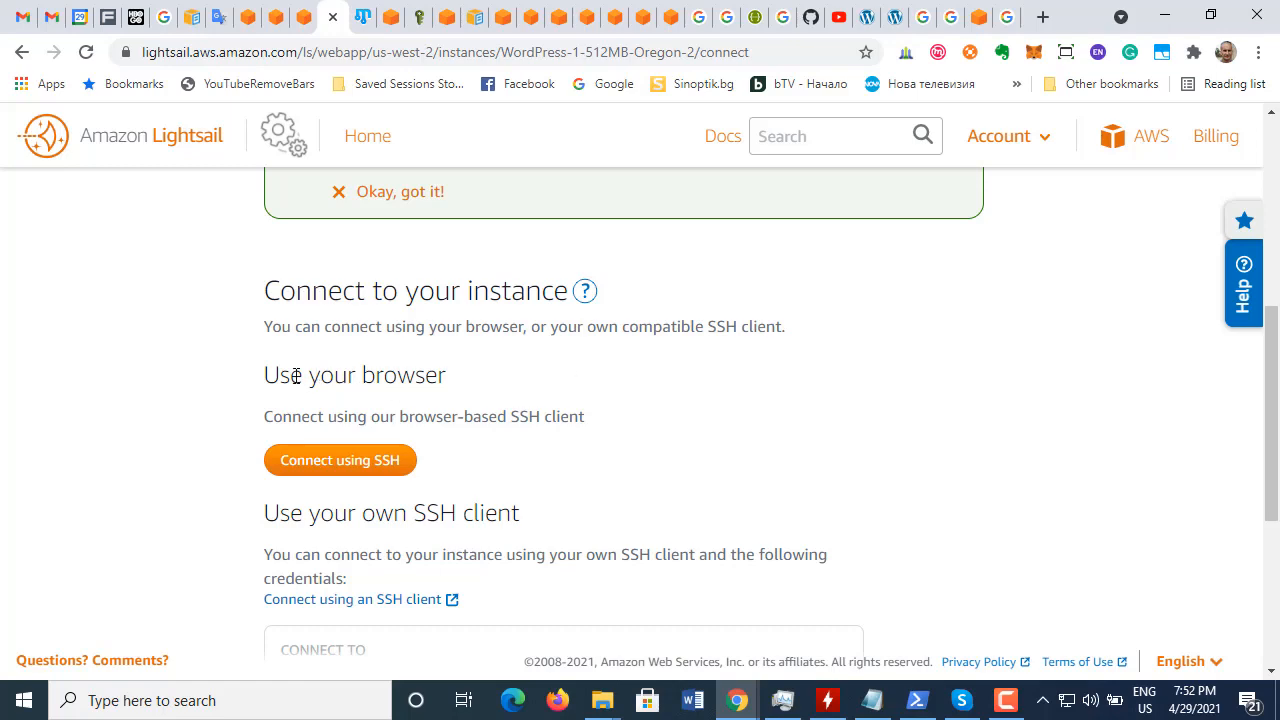
drag(276, 375, 466, 380)
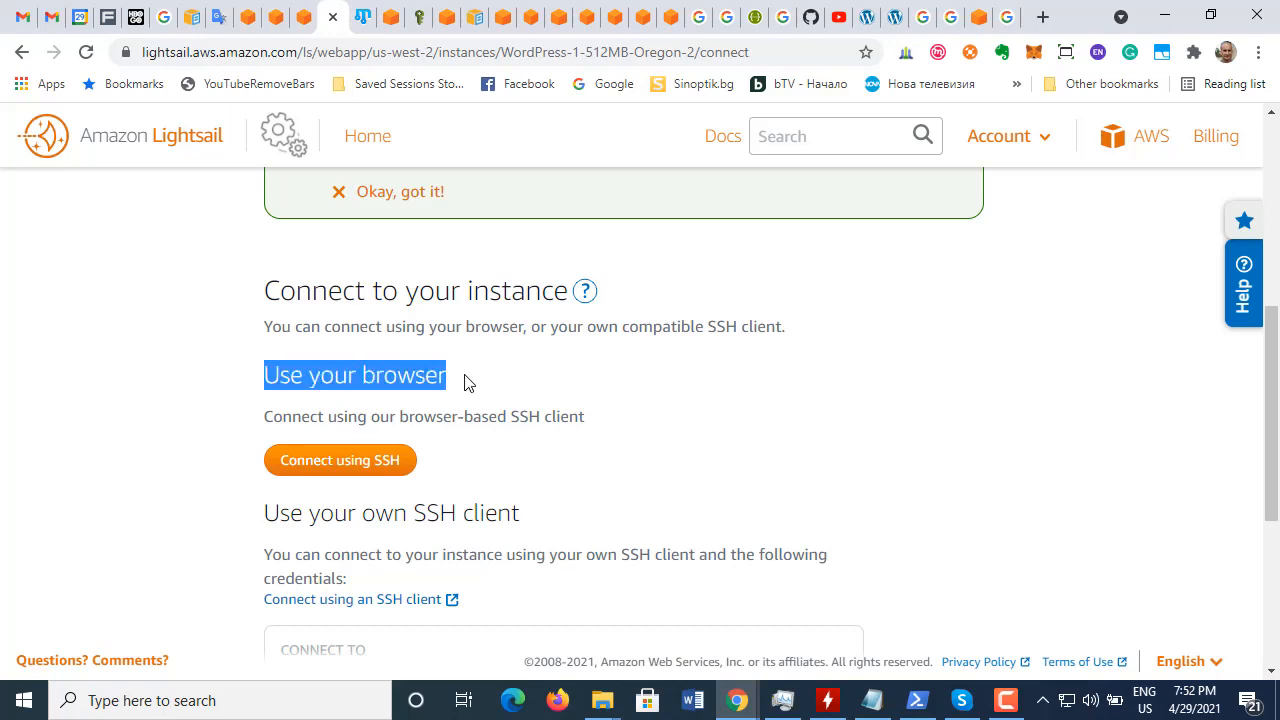
click(738, 700)
click(766, 605)
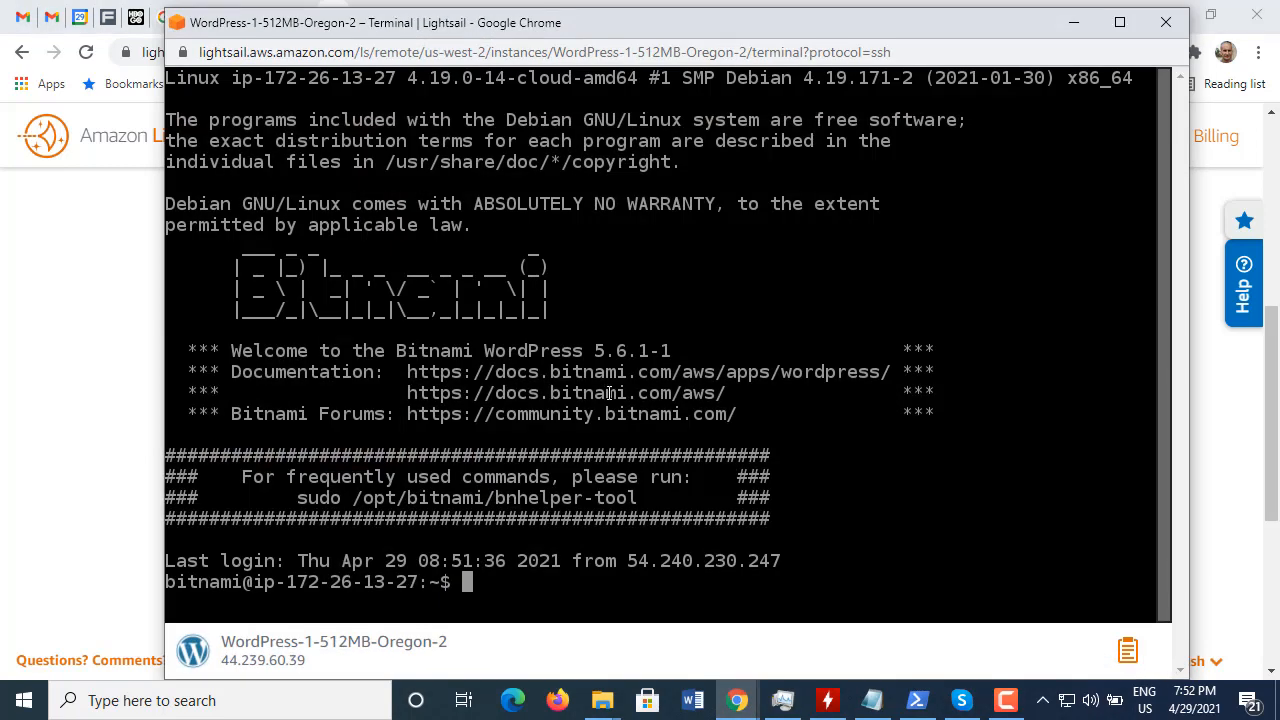
text(pwd)
key(Return)
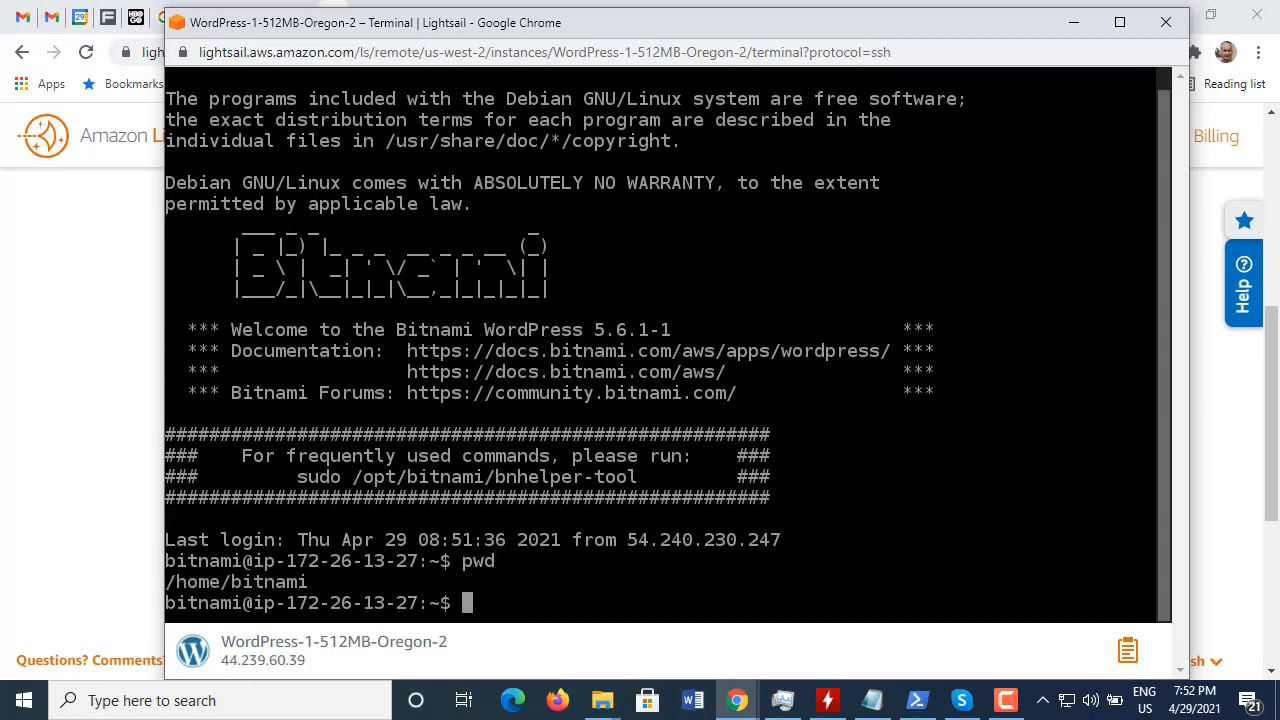
click(1076, 22)
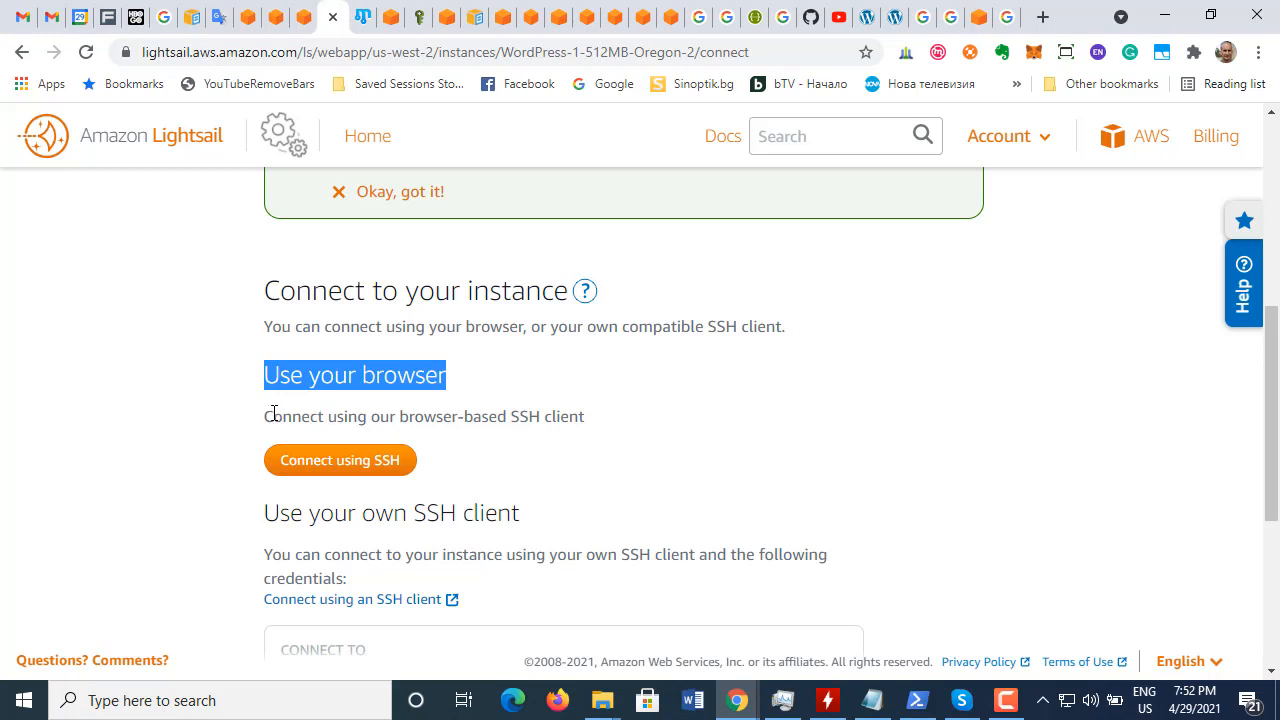
Step: Read the instructions for connecting through the browser or an own SSH client, including the user name and key pair notes
drag(266, 413, 591, 433)
scroll(468, 455, down, 3)
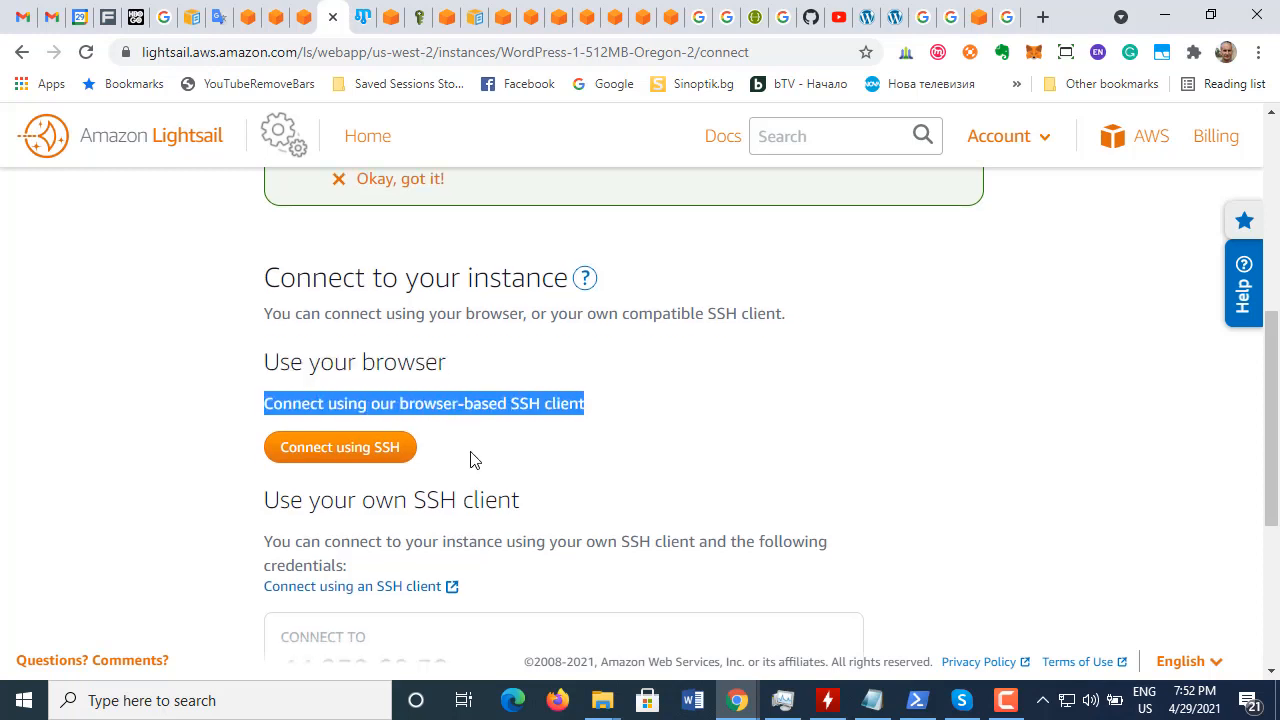
drag(266, 312, 531, 323)
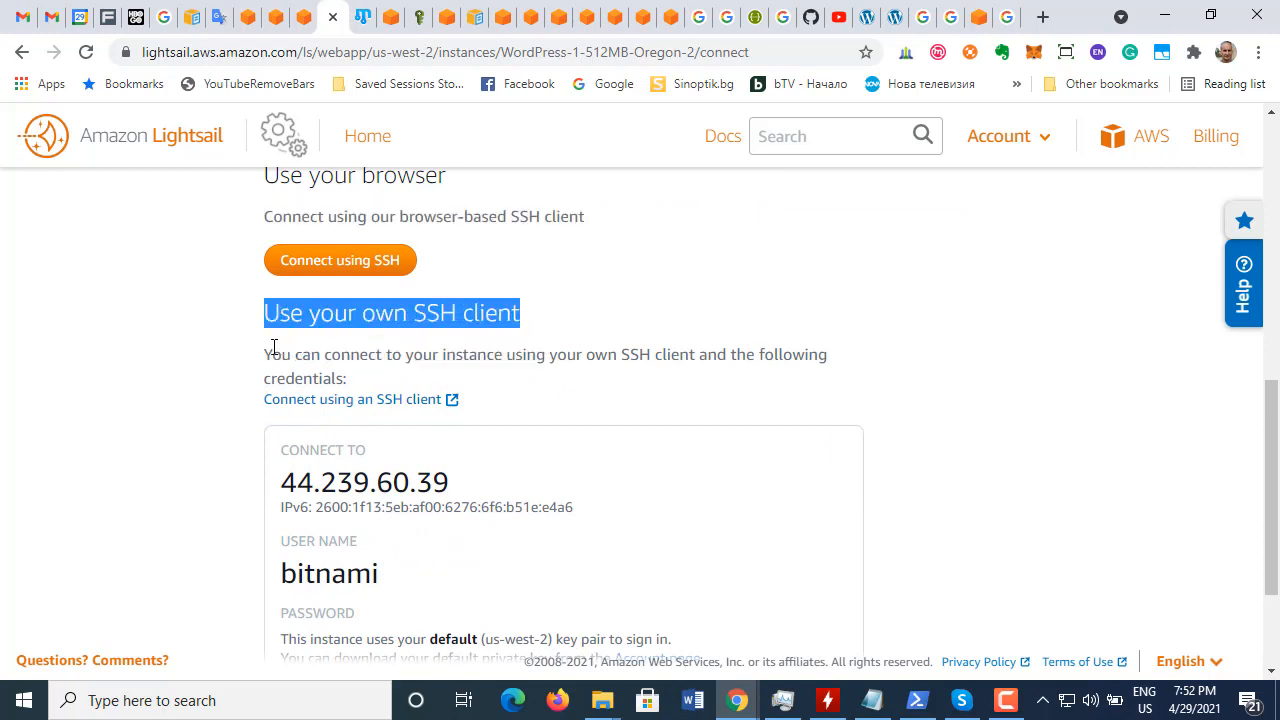
drag(270, 347, 838, 375)
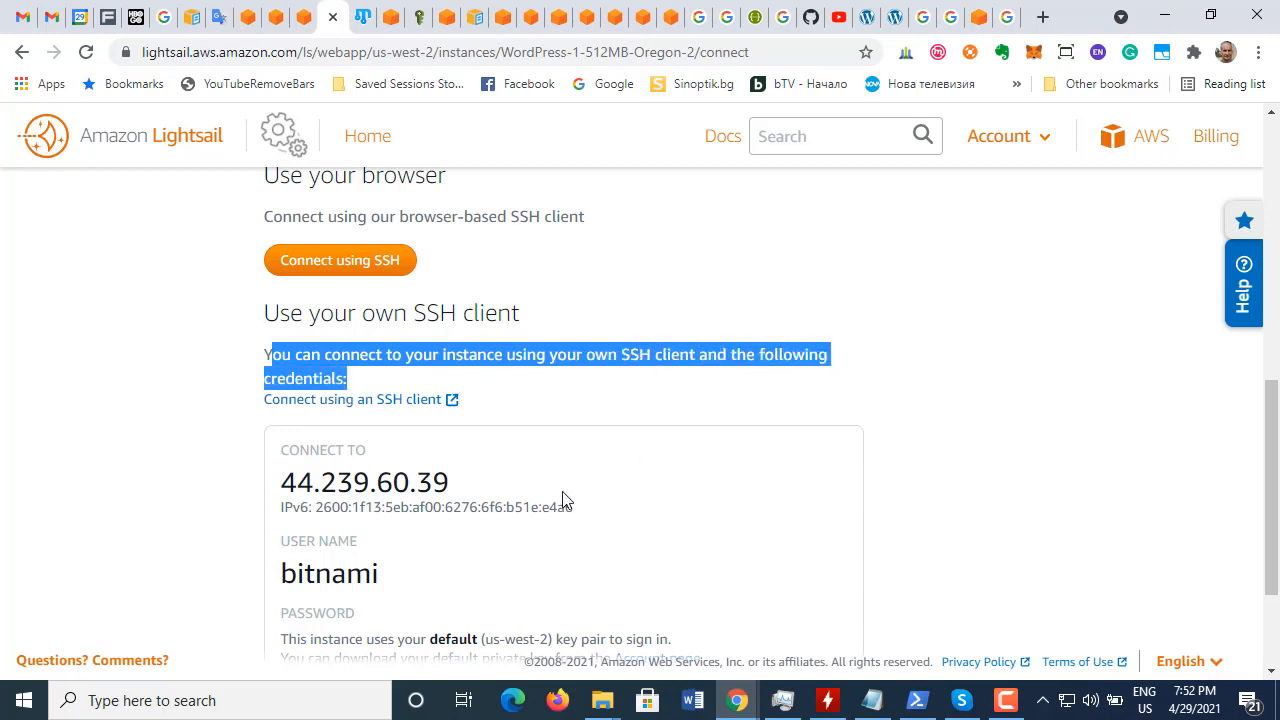
scroll(548, 506, down, 1)
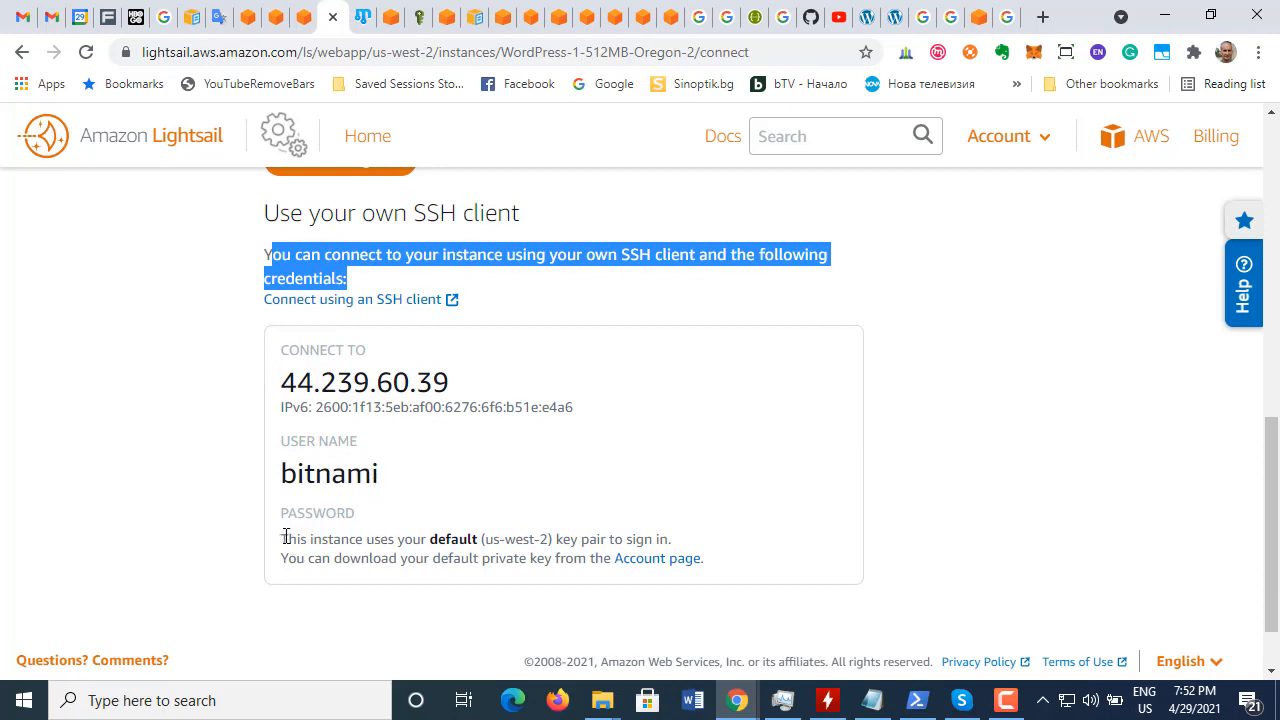
drag(286, 538, 683, 543)
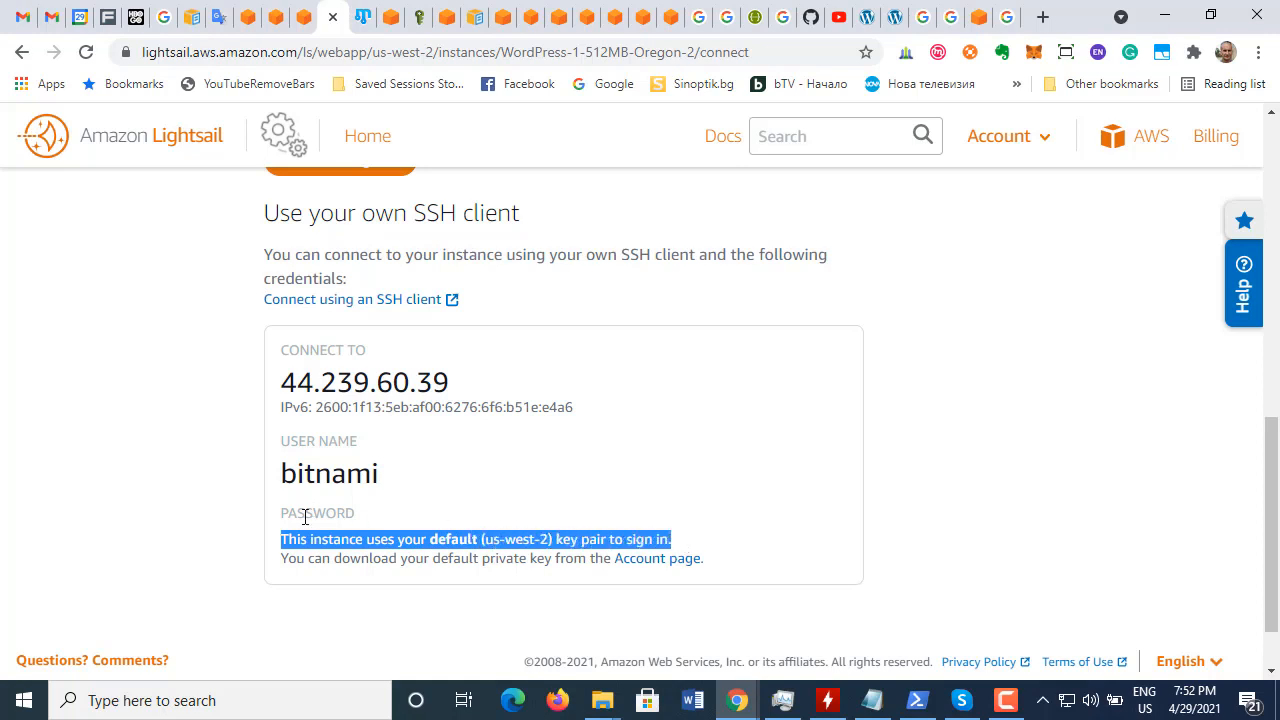
drag(296, 558, 700, 558)
click(786, 557)
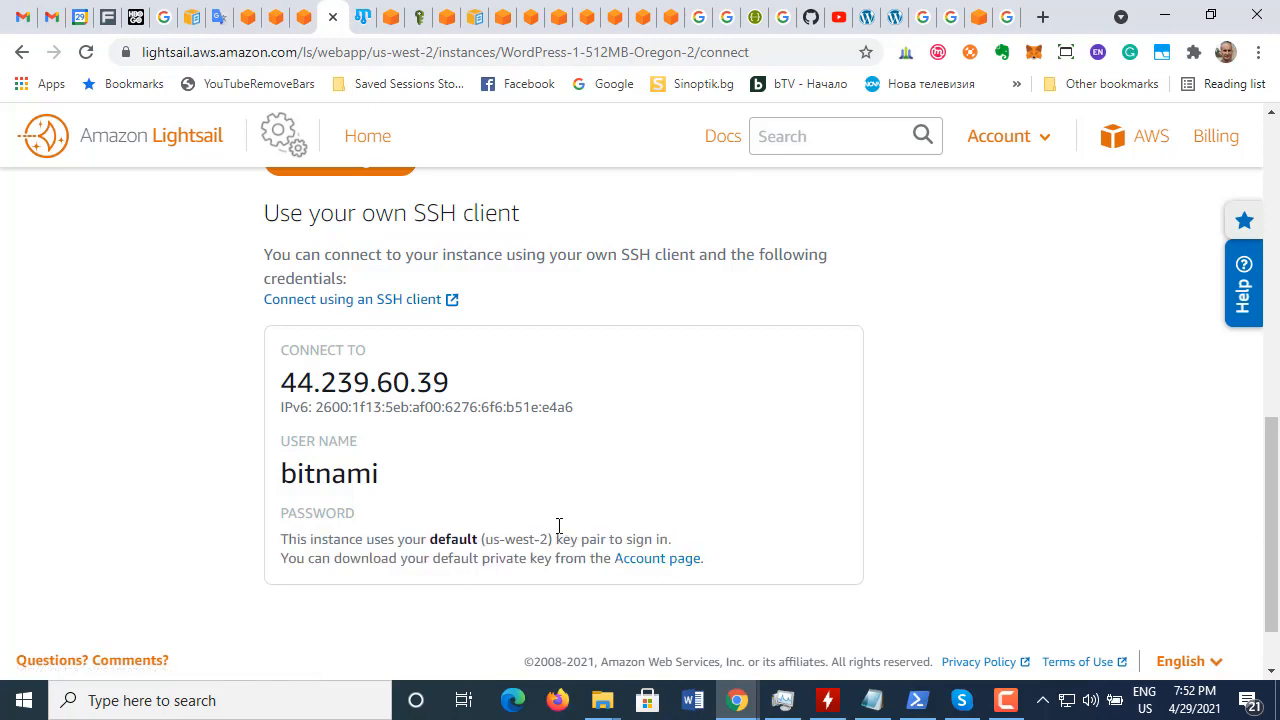
Step: Show the Snapshots section of the WordPress-1-512MB-Oregon-2 instance
scroll(634, 408, down, 1)
scroll(634, 408, up, 8)
scroll(634, 408, down, 2)
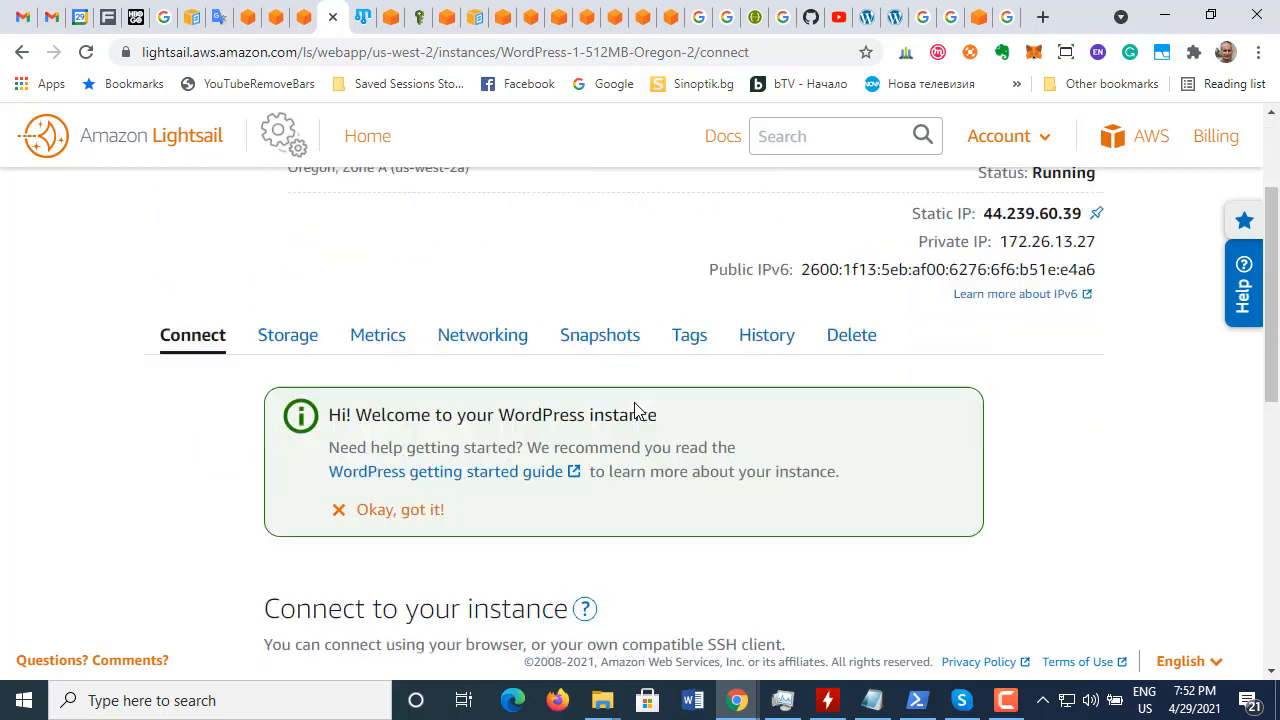
click(612, 222)
scroll(580, 283, down, 2)
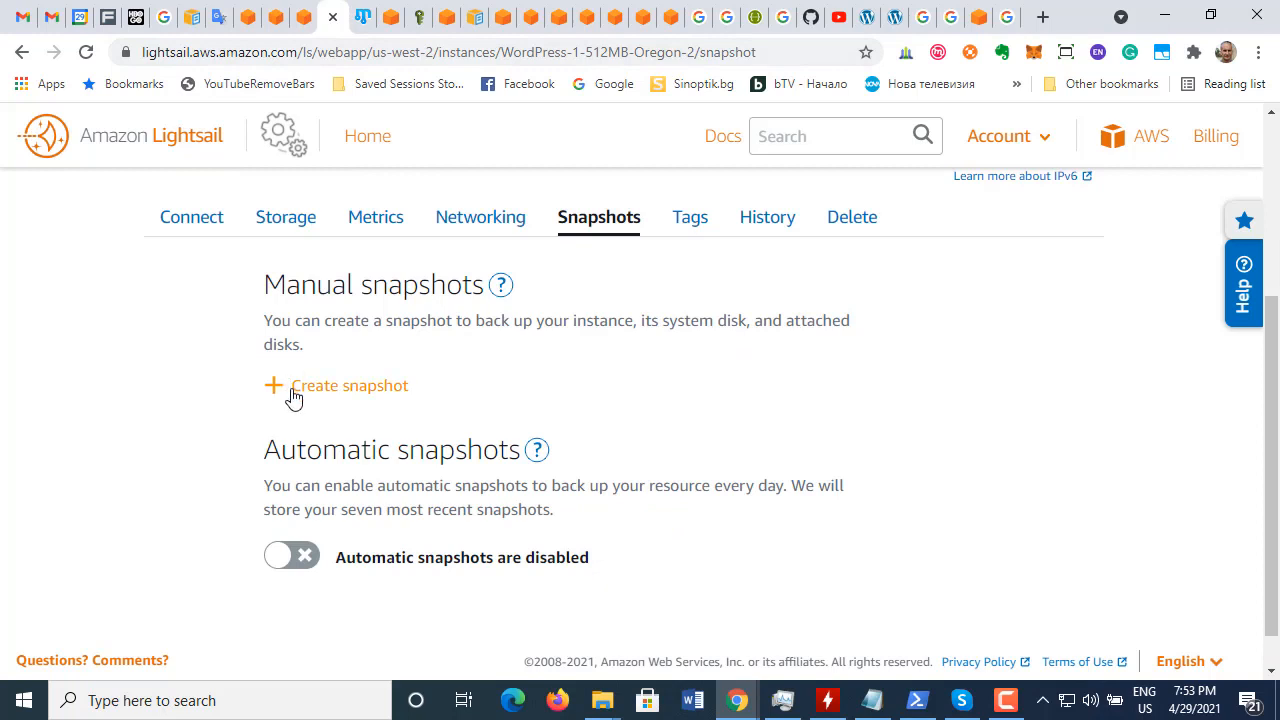
Step: Check the tutorial's snapshot creation example and step e, and return to the instance's snapshots
click(300, 18)
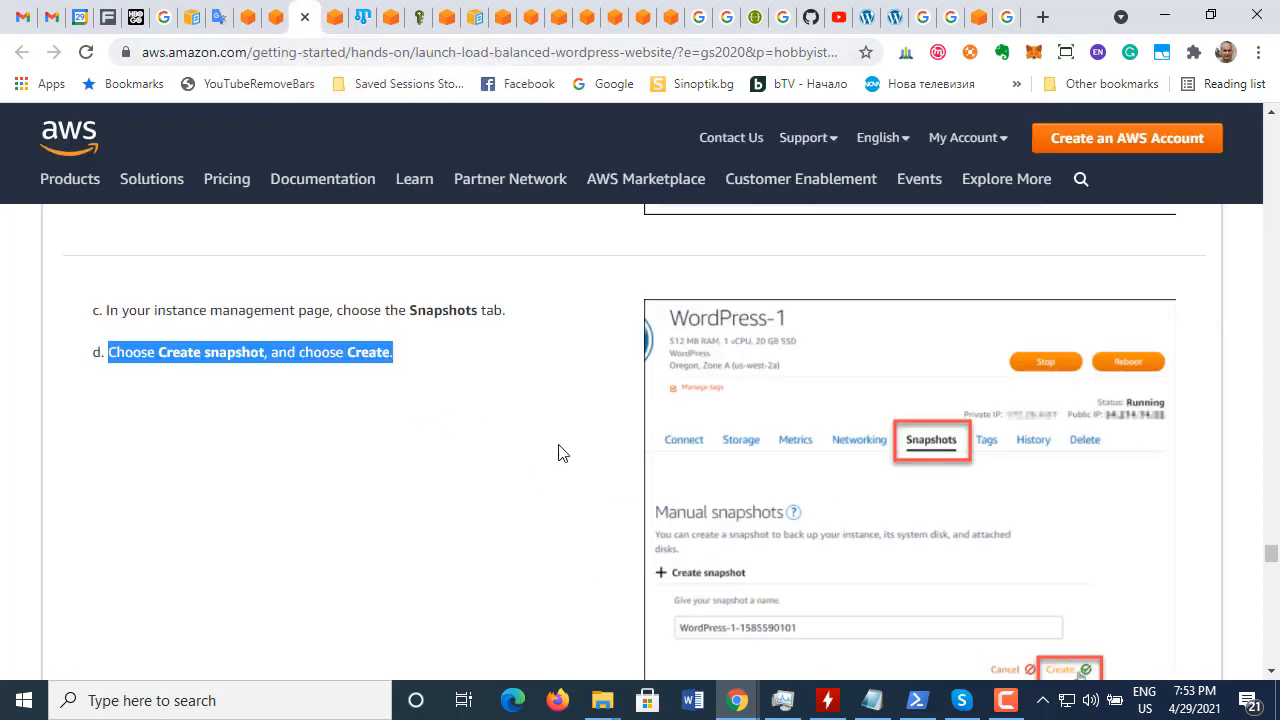
scroll(558, 452, down, 2)
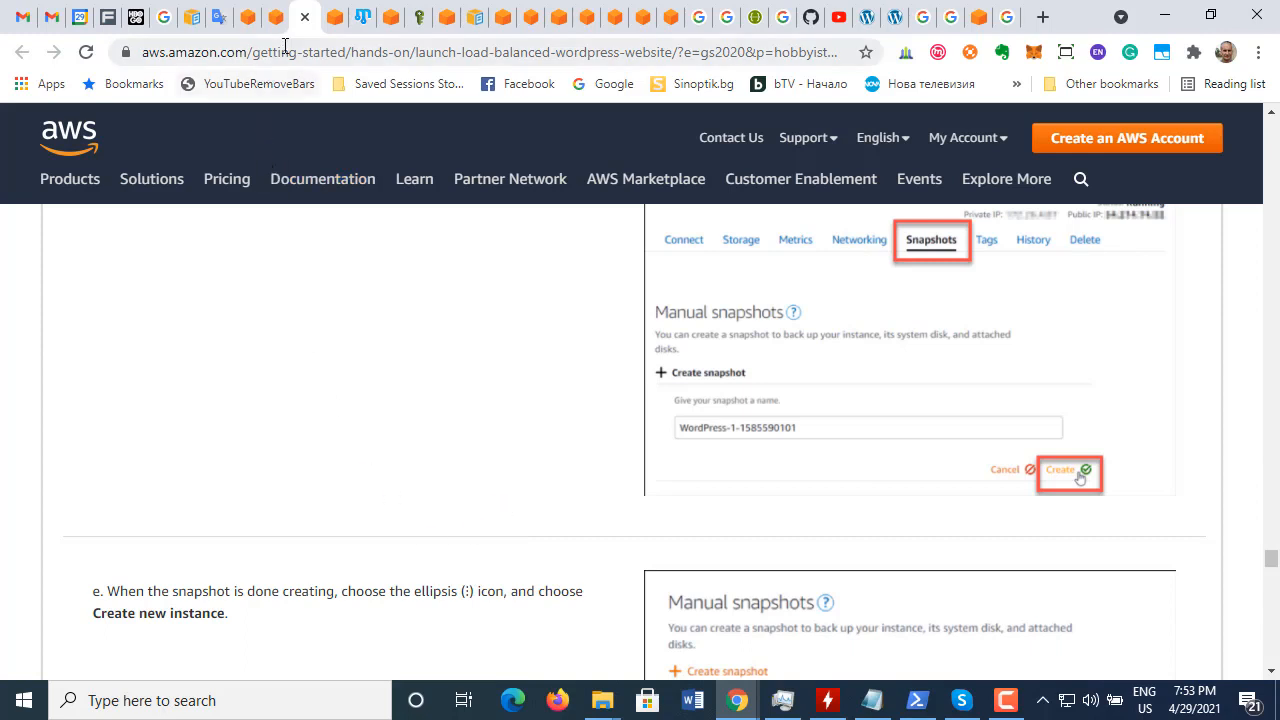
click(335, 24)
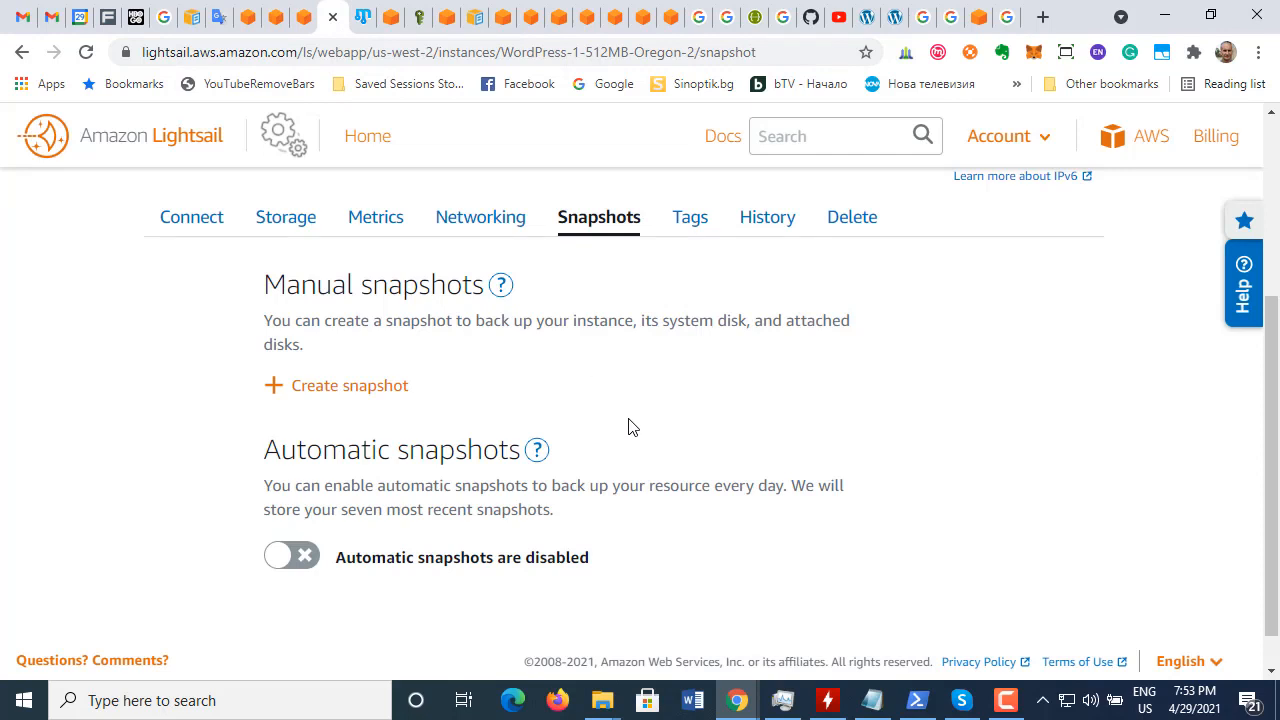
Step: Start creating a manual snapshot of the WordPress instance so that its name field is shown
scroll(632, 428, down, 1)
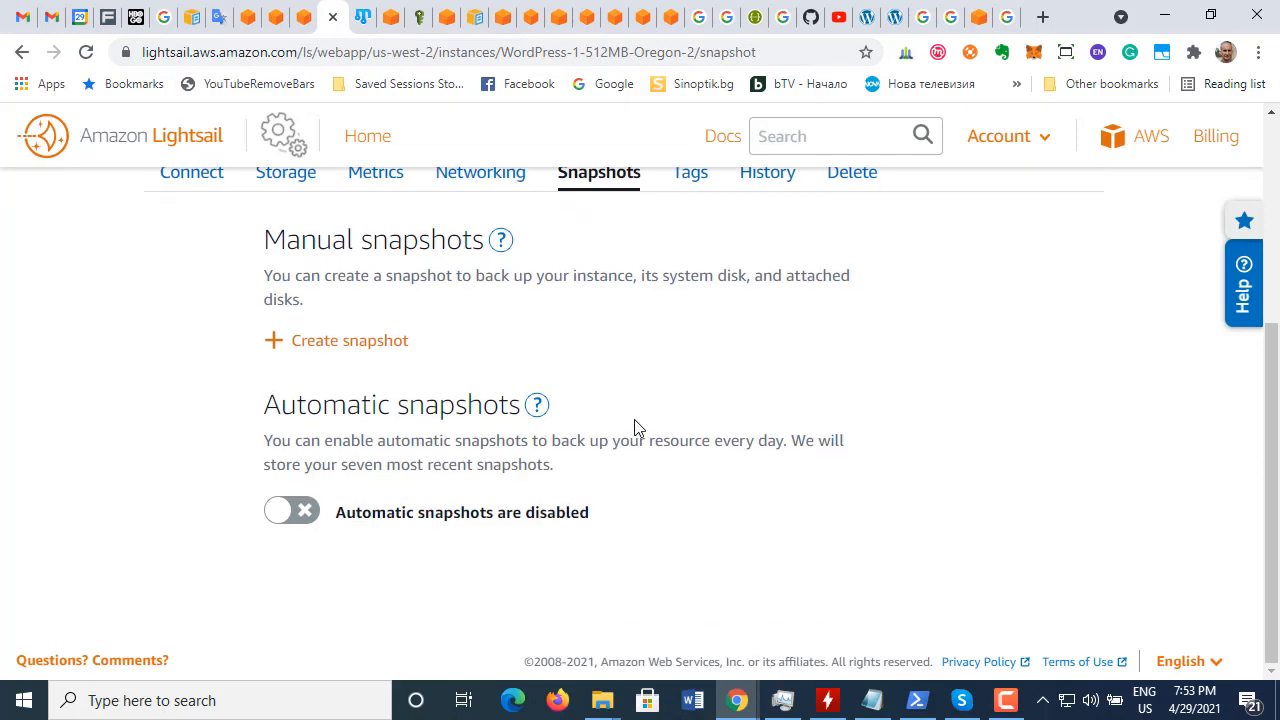
scroll(634, 428, up, 1)
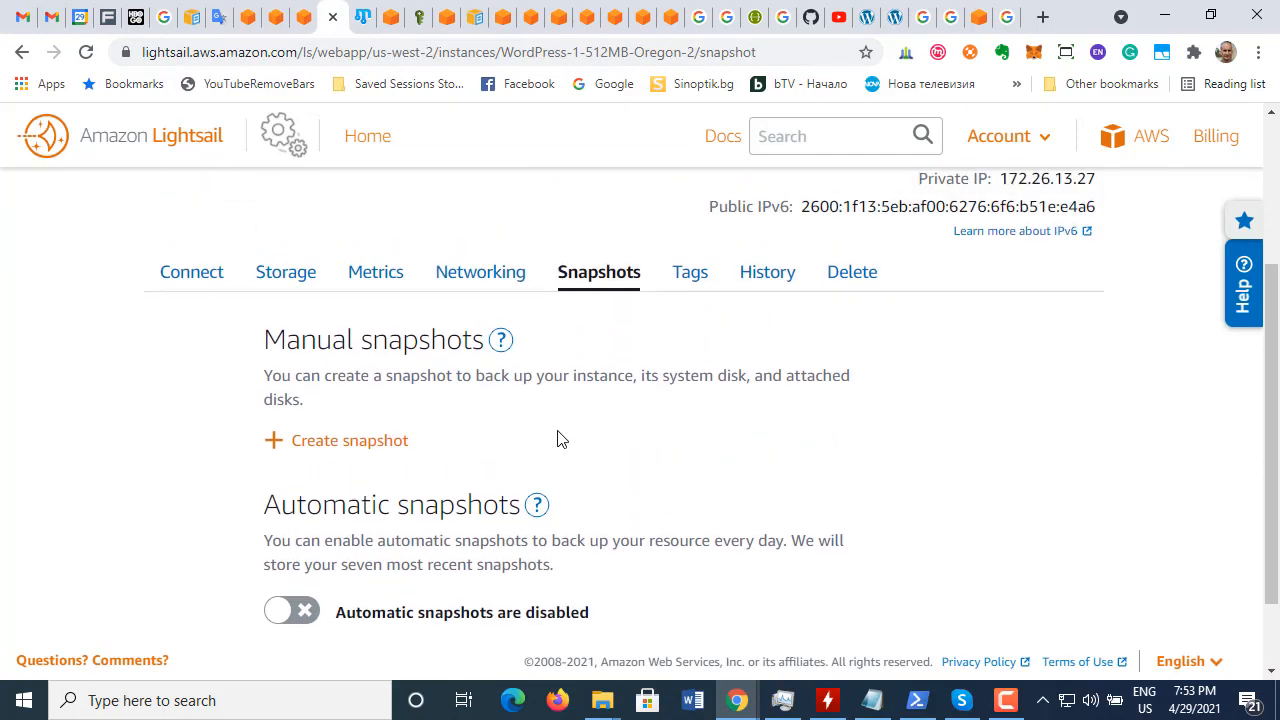
click(310, 446)
scroll(814, 455, down, 1)
scroll(814, 455, down, 1)
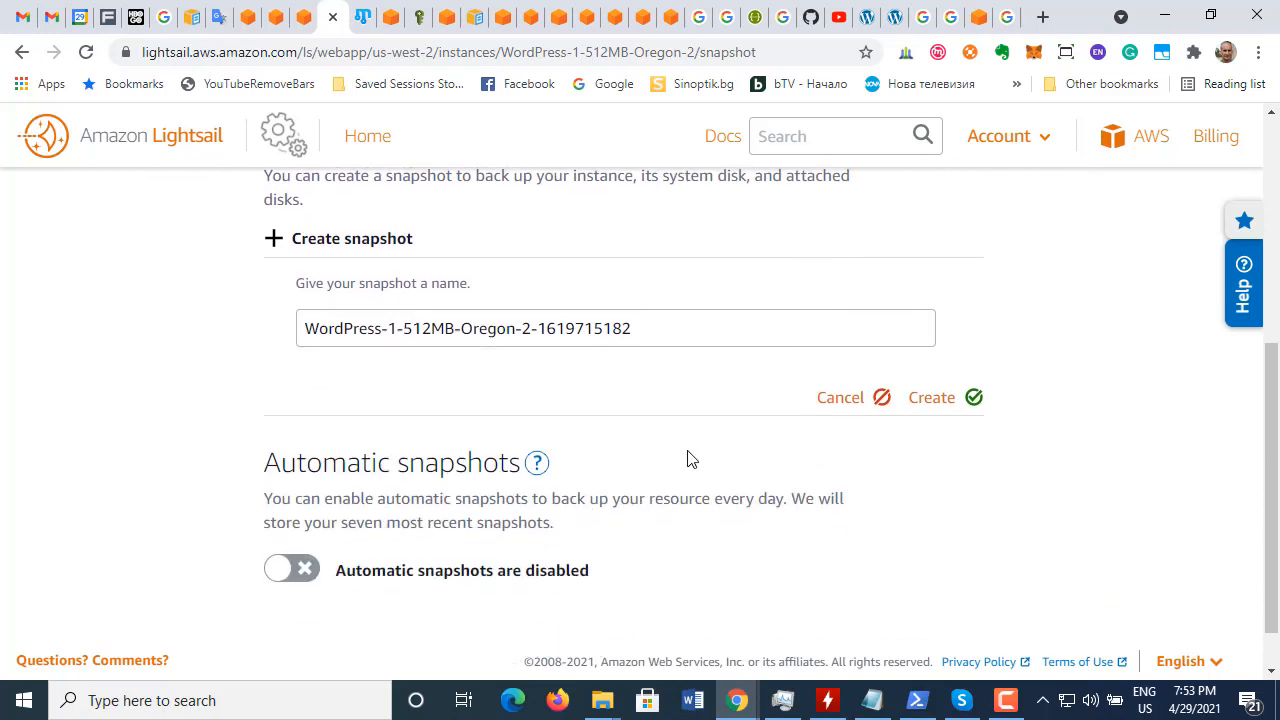
Step: Copy the suggested snapshot name and paste it into DockerHowTo.txt in Notepad, on a new line above the "The secrets" divider
triple_click(653, 328)
key(ctrl+c)
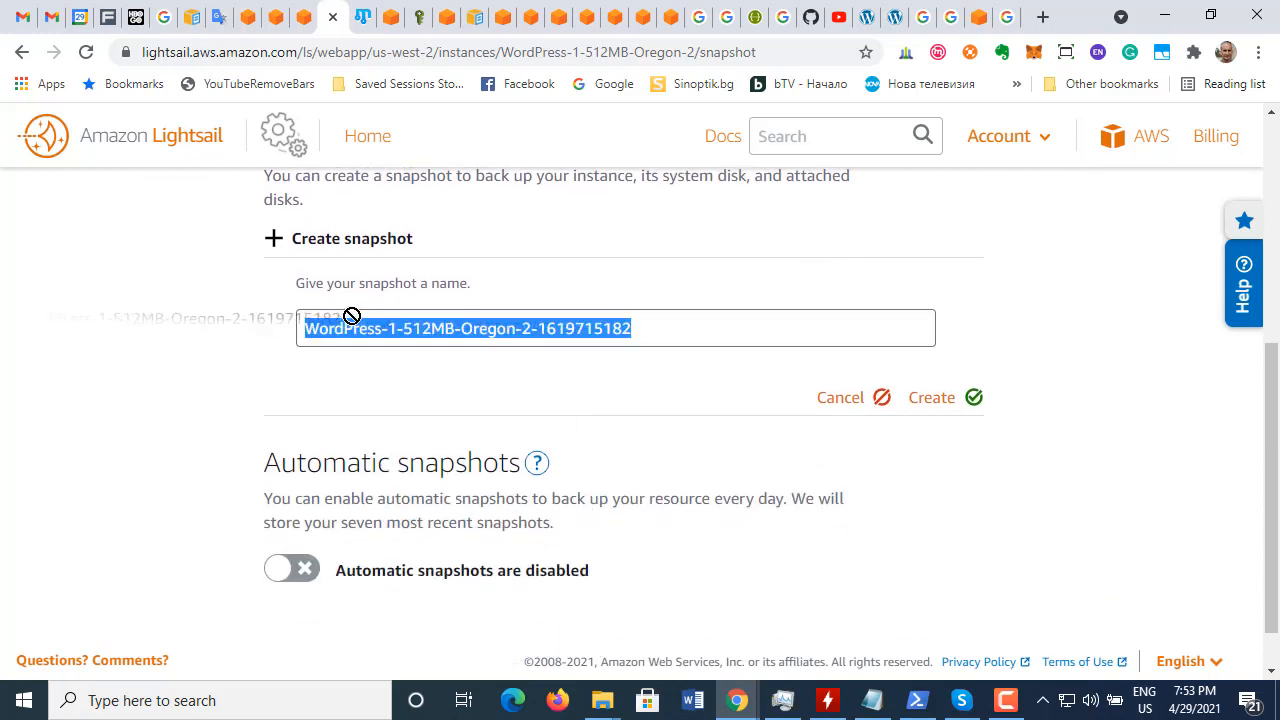
click(872, 700)
scroll(508, 531, down, 15)
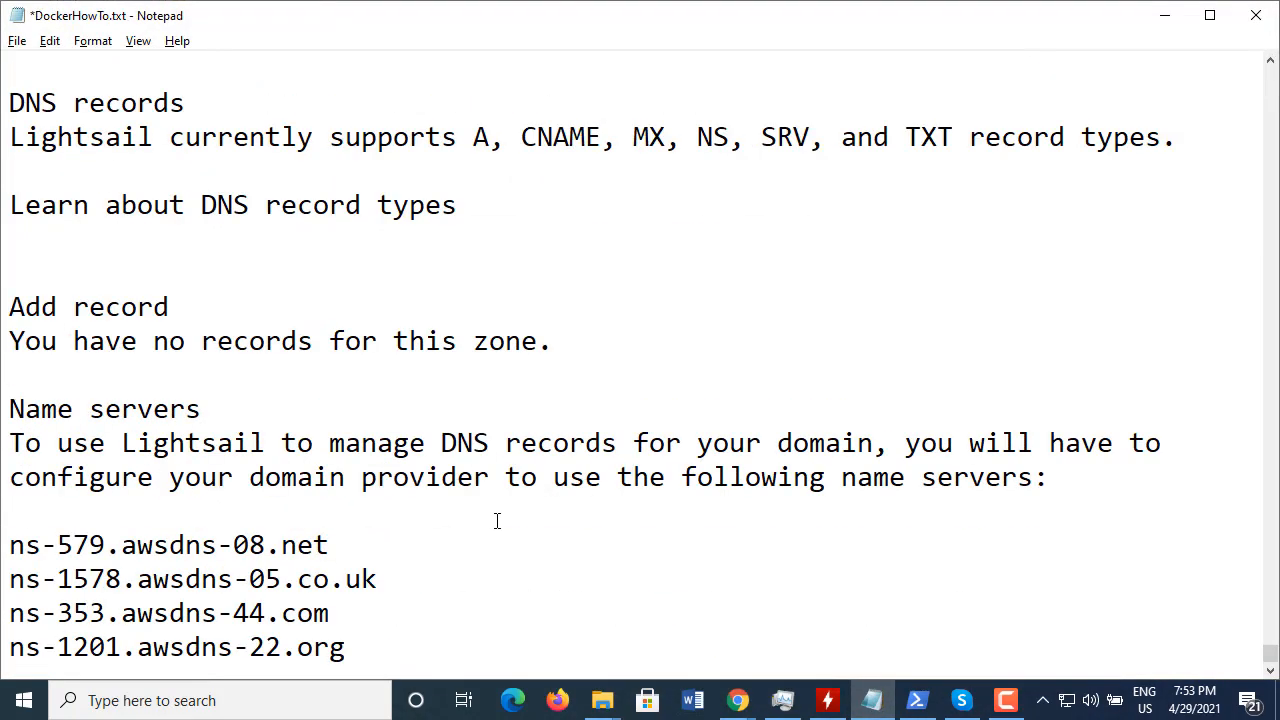
scroll(497, 521, down, 15)
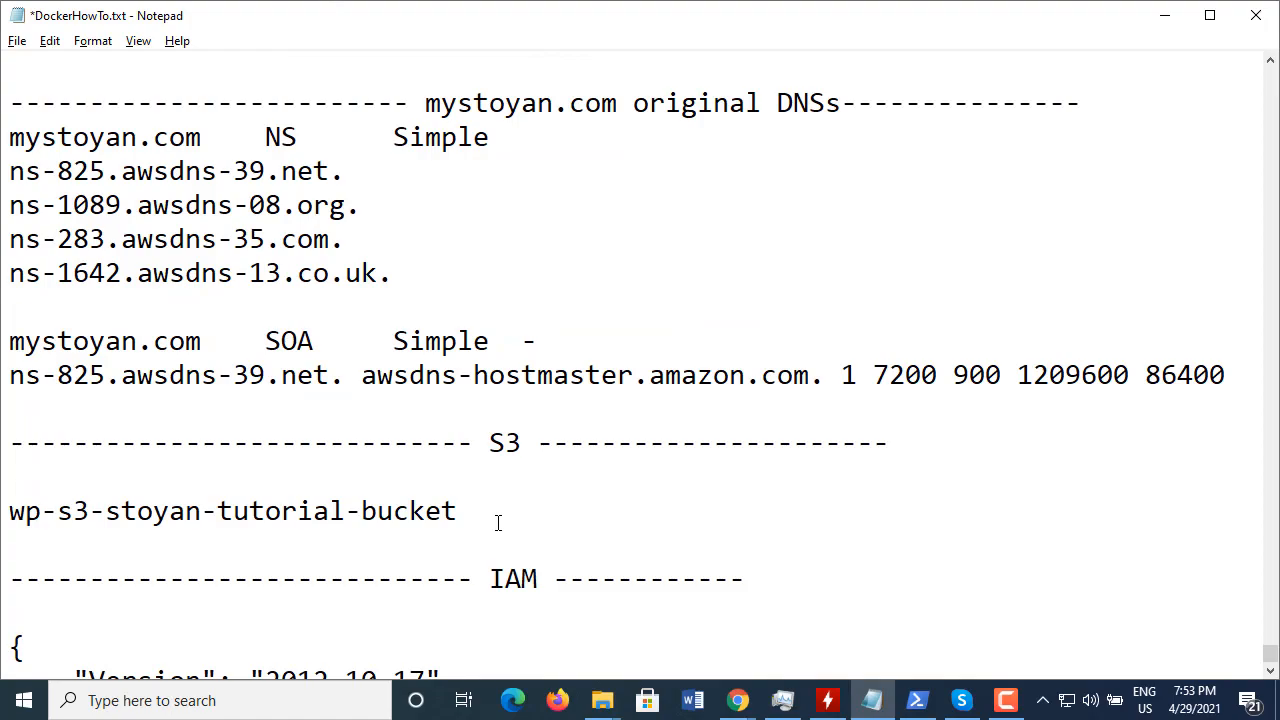
scroll(497, 522, down, 12)
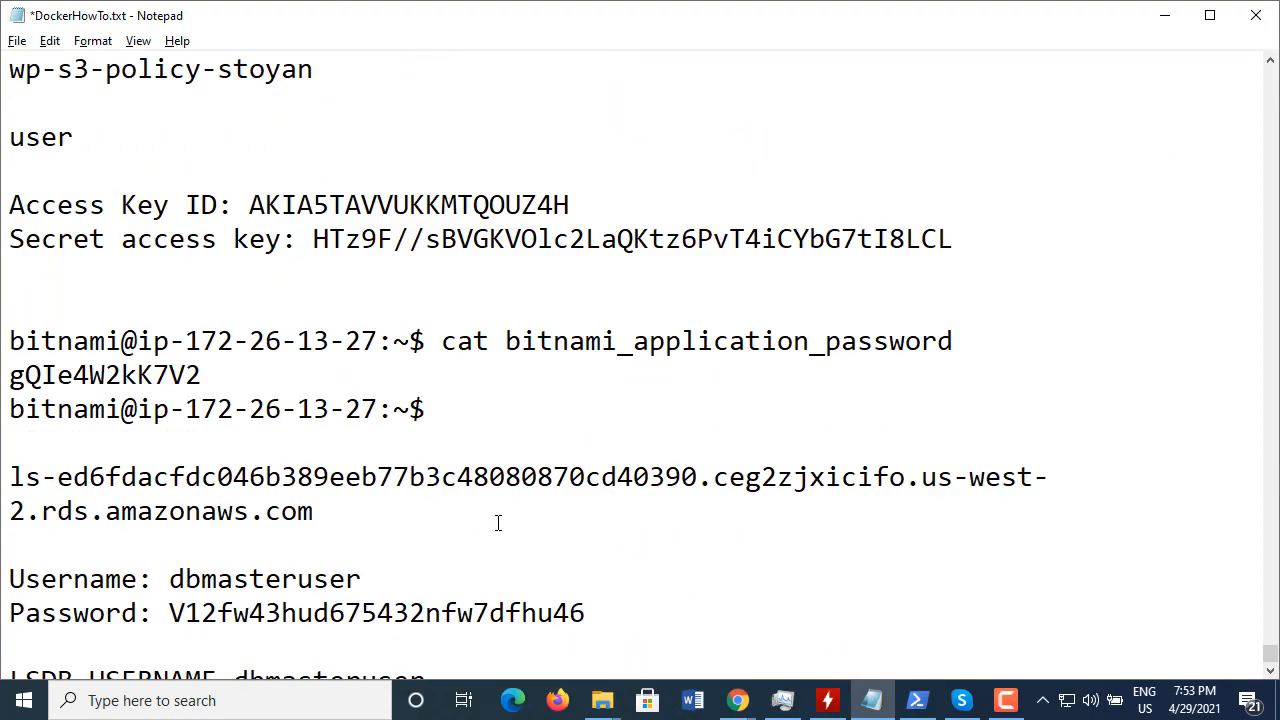
scroll(497, 522, down, 4)
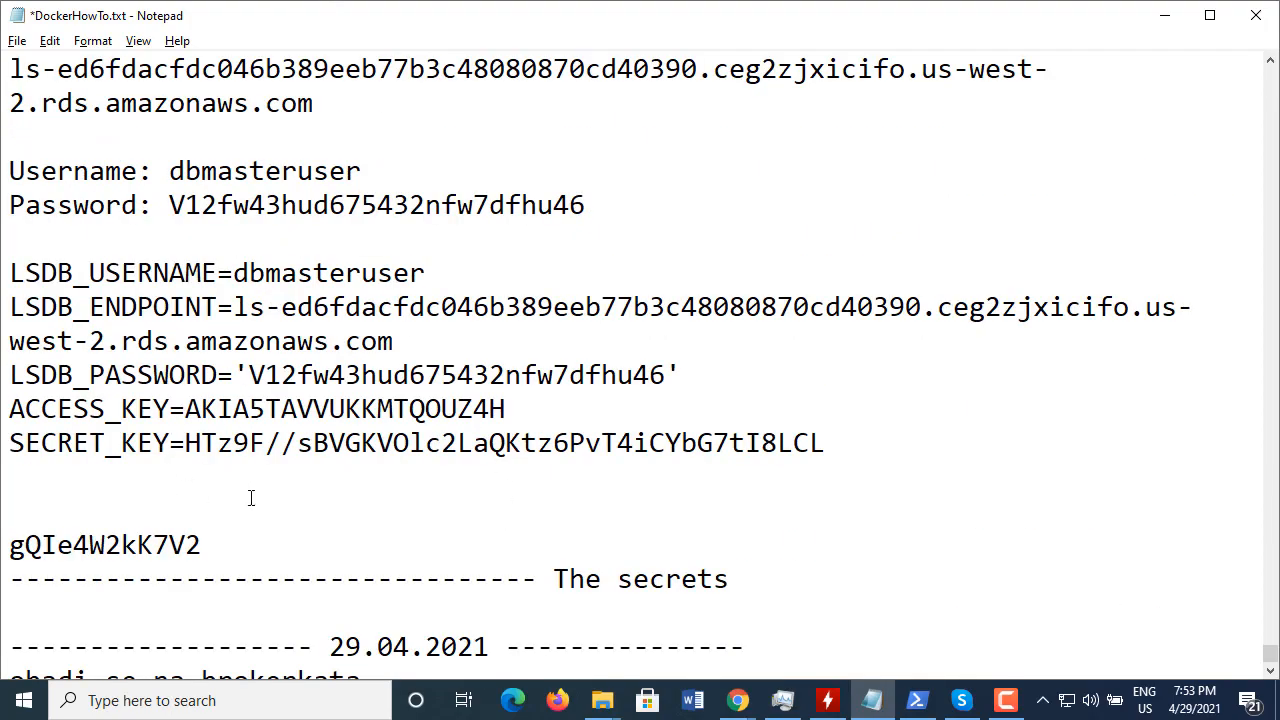
scroll(251, 498, down, 1)
scroll(212, 460, up, 1)
key(Return)
key(Return)
key(ctrl+v)
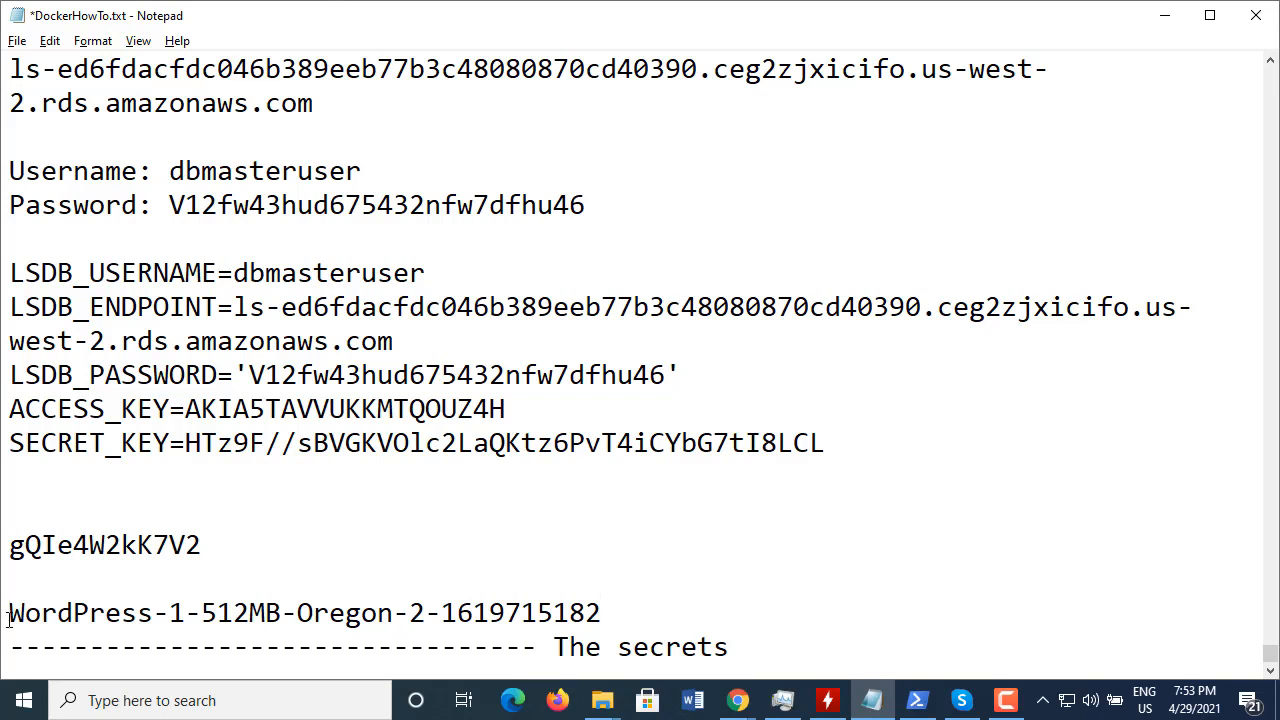
Step: Prefix the pasted snapshot name with "snapshots: ", save the notes file and switch back to the Lightsail page in Chrome
text(snapshots)
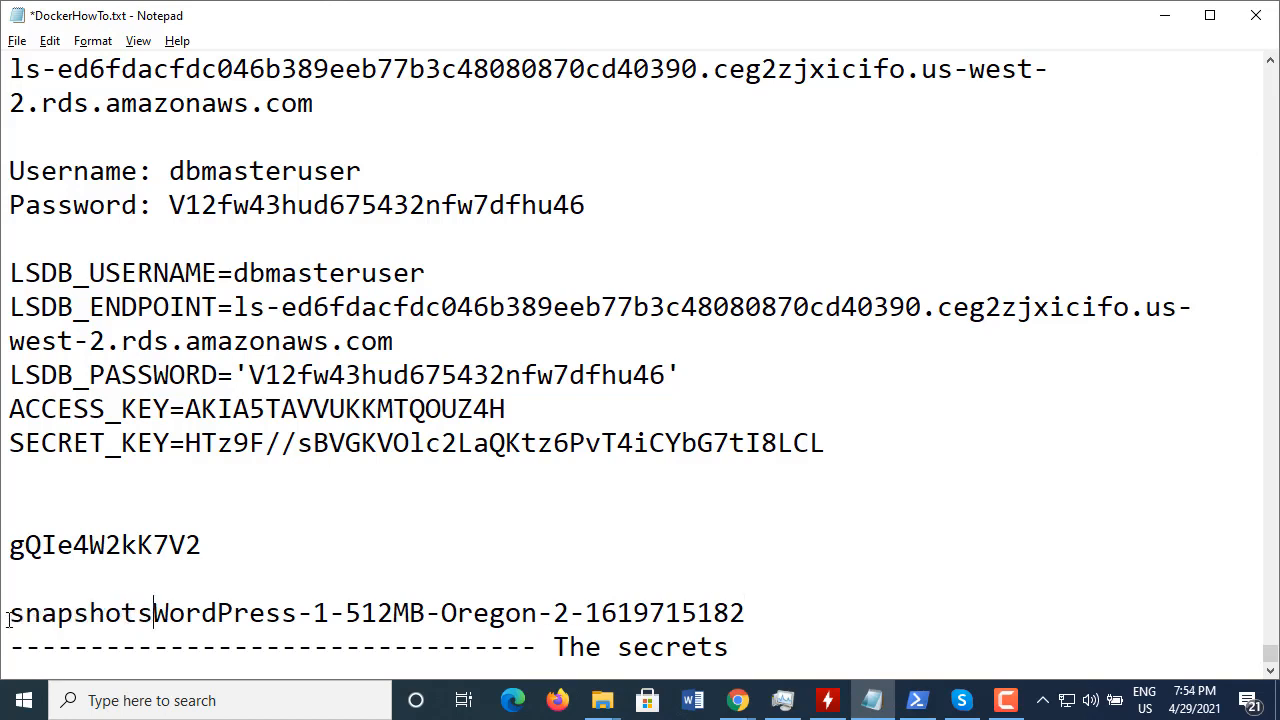
text(:)
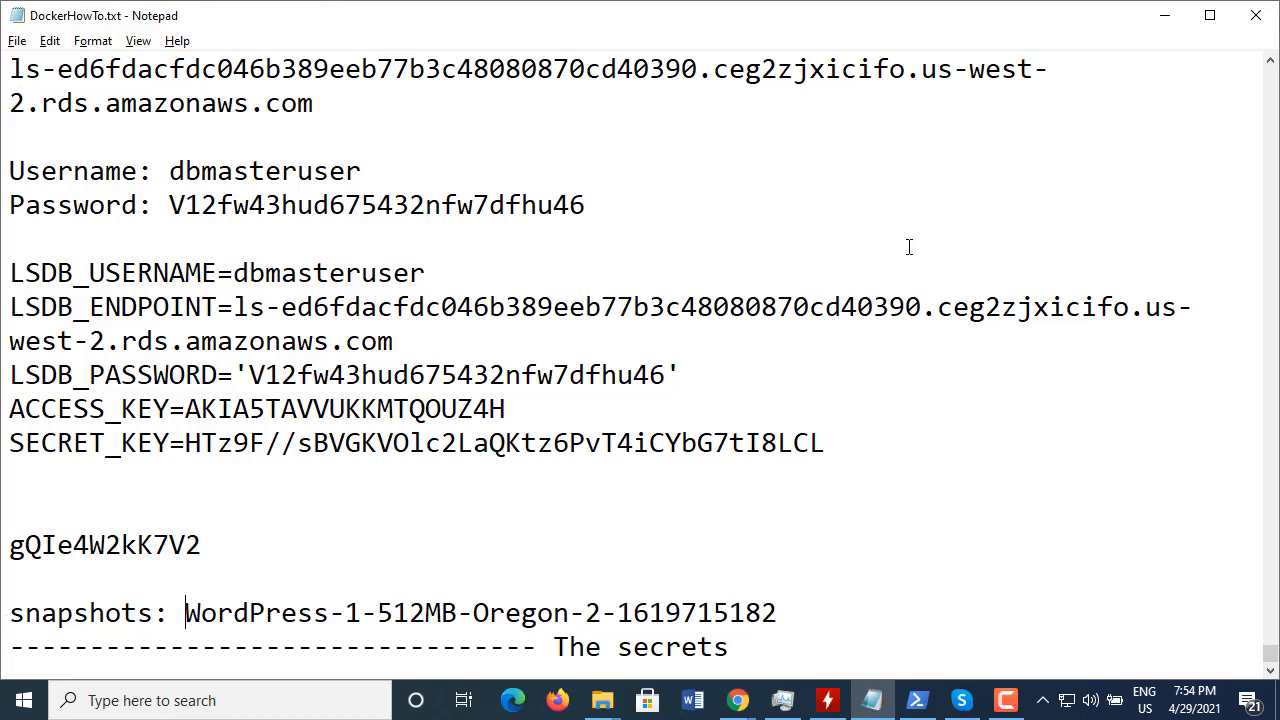
click(1163, 16)
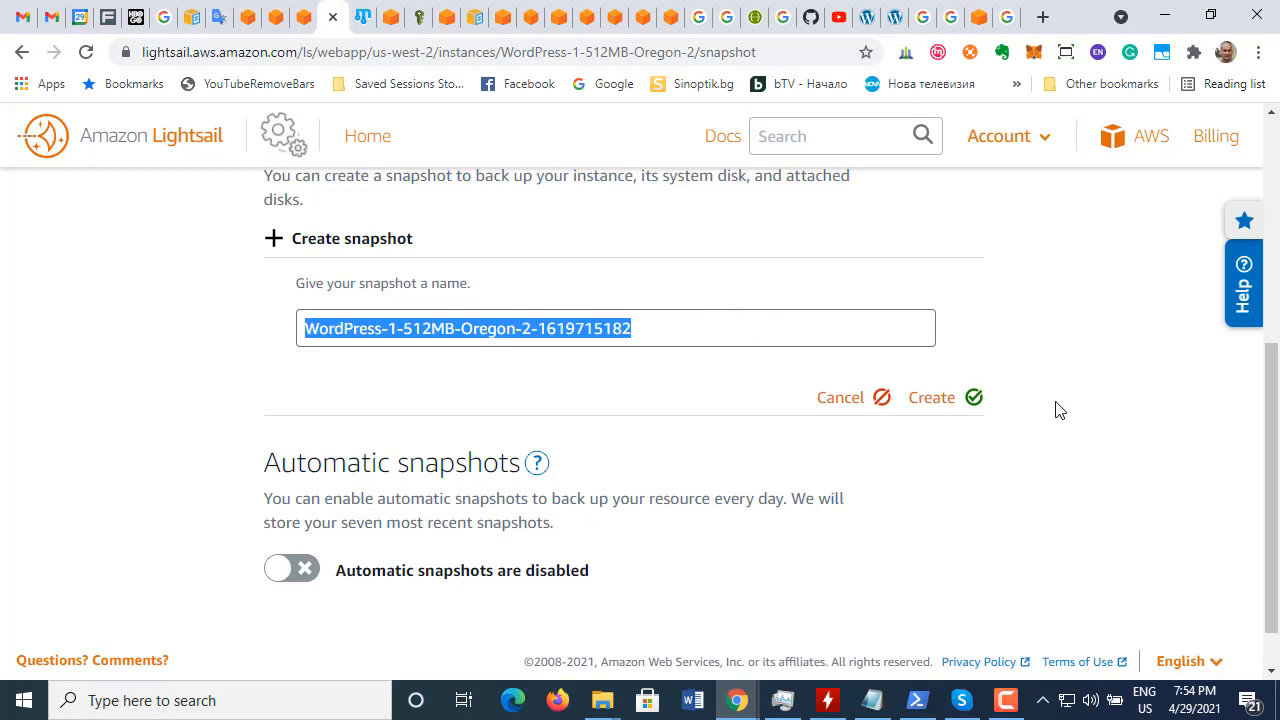
scroll(1046, 410, up, 2)
scroll(1050, 405, up, 1)
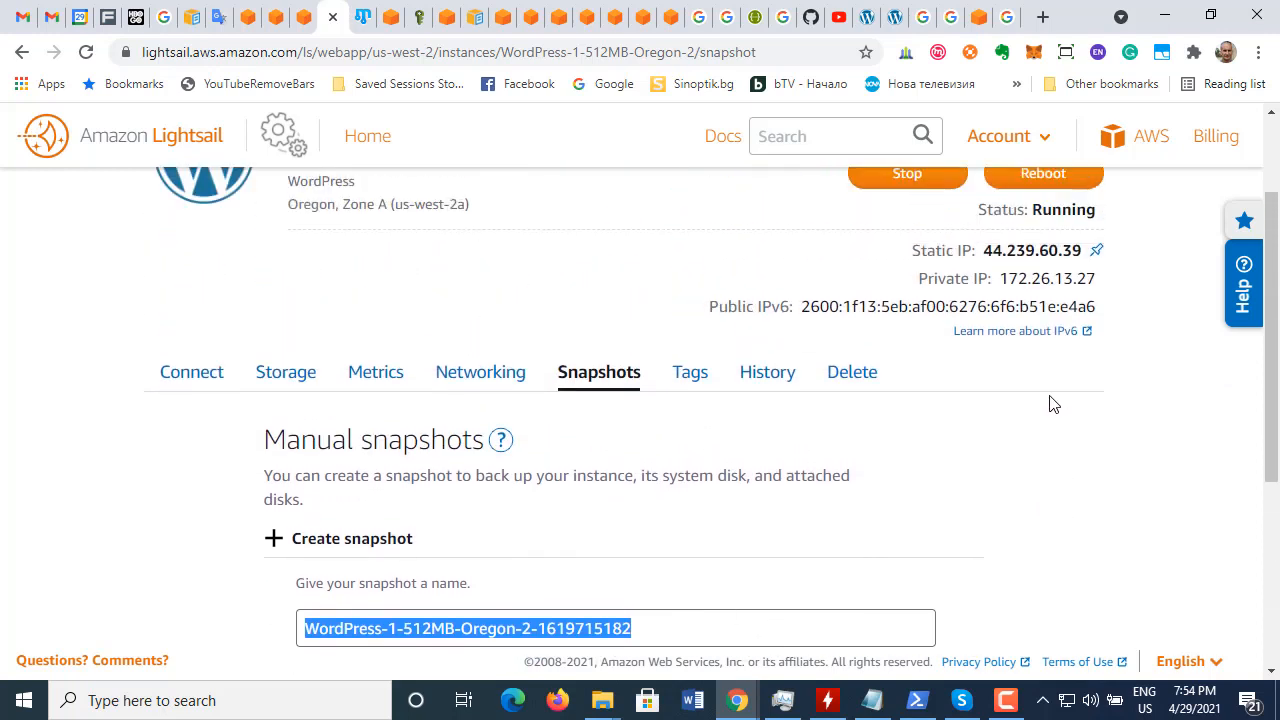
scroll(1050, 405, down, 2)
click(972, 500)
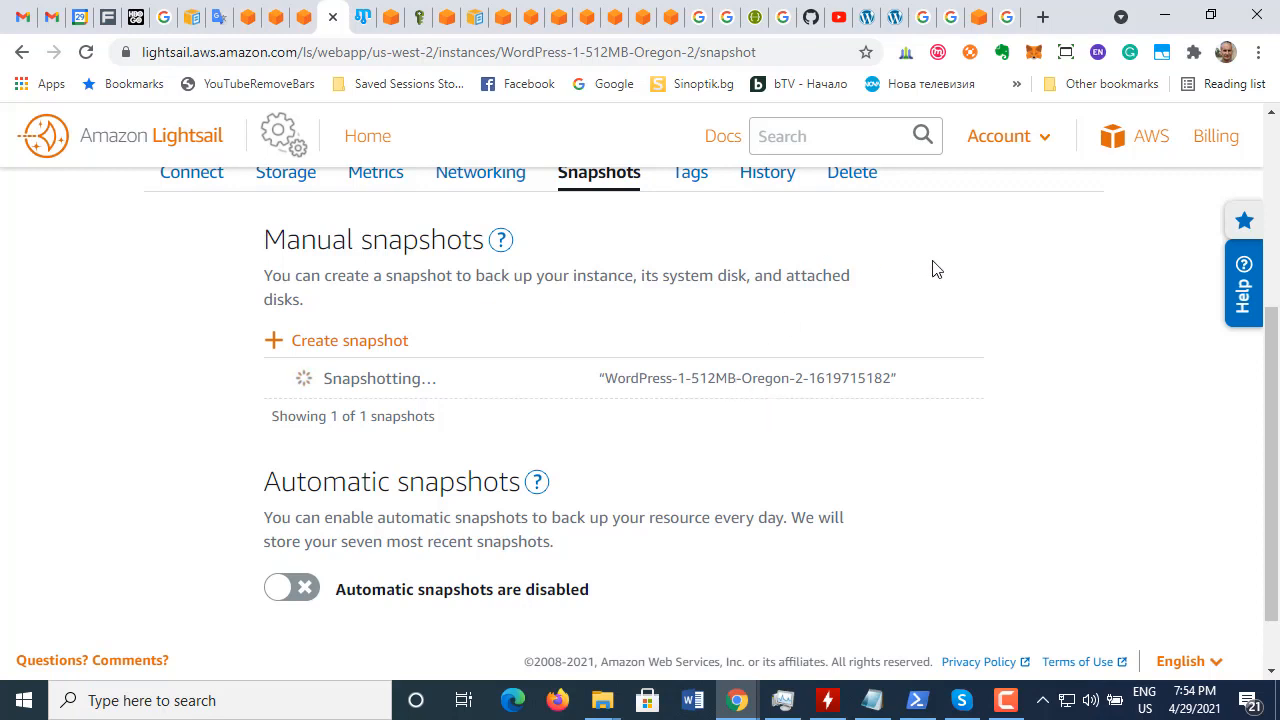
Step: Read step e of the AWS tutorial on choosing Create new instance, and return to the instance's snapshots to check progress
click(300, 20)
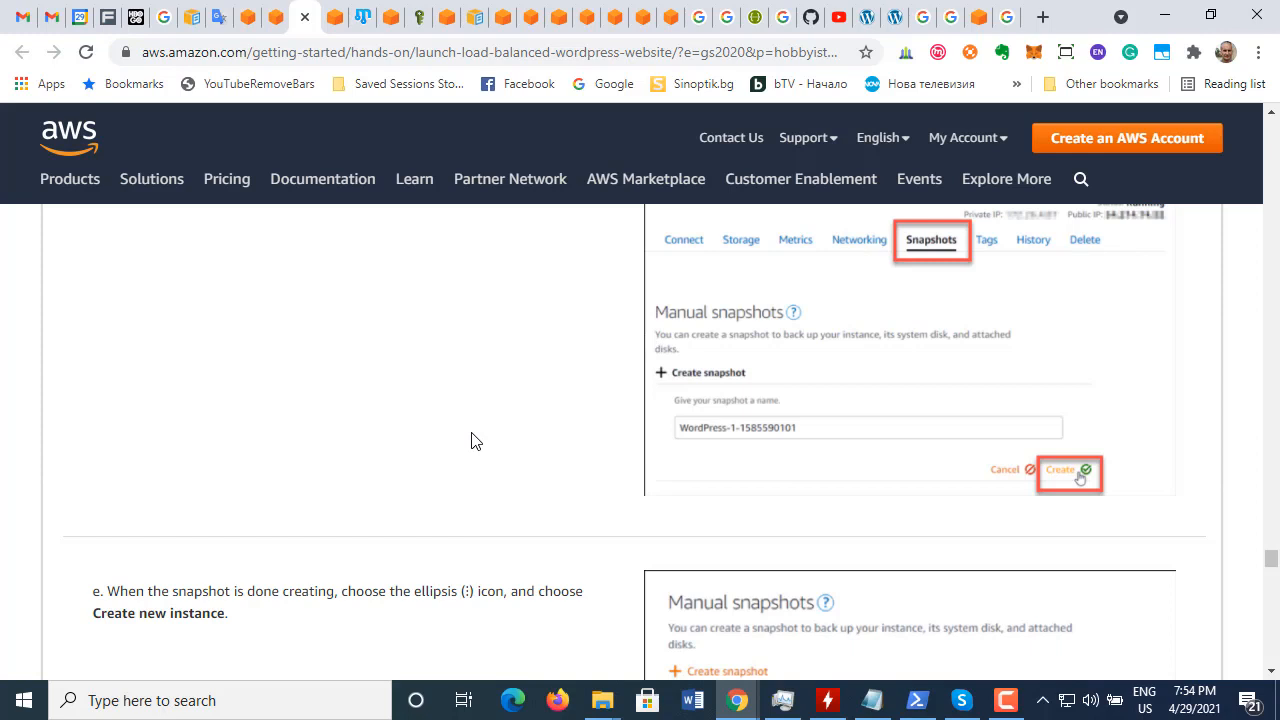
scroll(476, 441, down, 1)
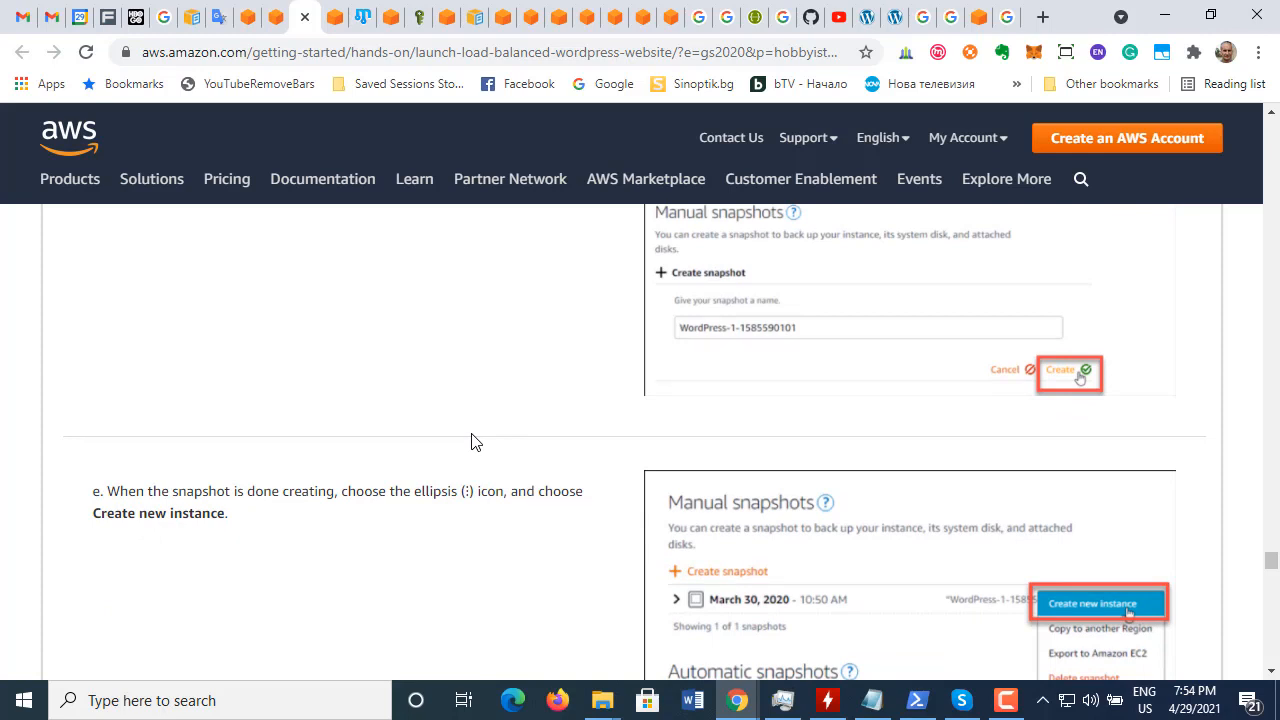
scroll(476, 441, down, 1)
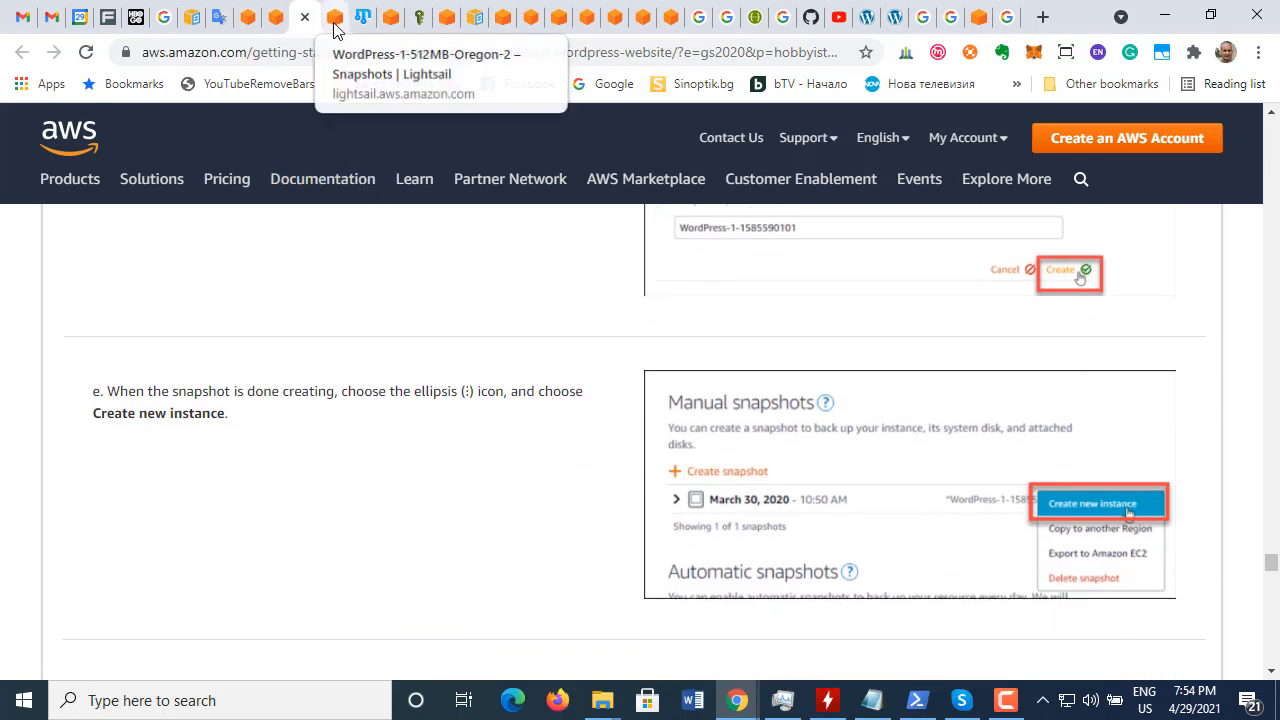
click(334, 20)
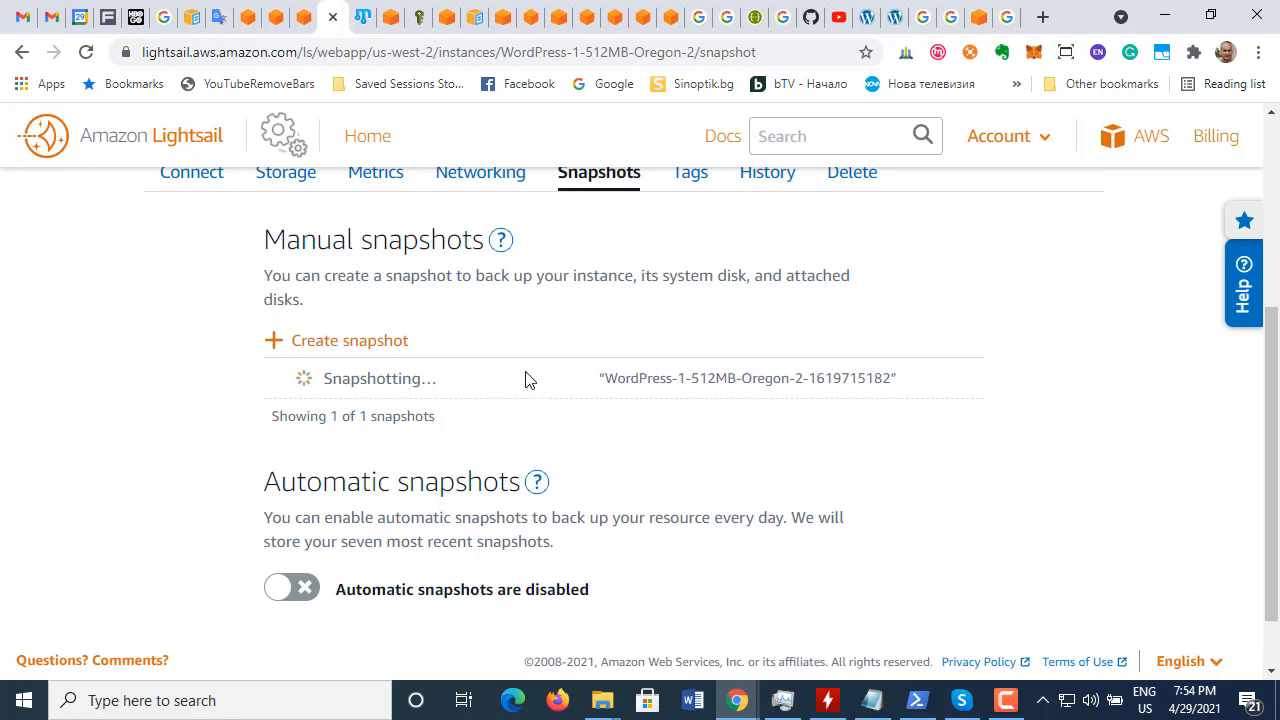
Step: Read tutorial step f on creating an instance from a snapshot, recheck step e, and return to the manual snapshots list
click(305, 18)
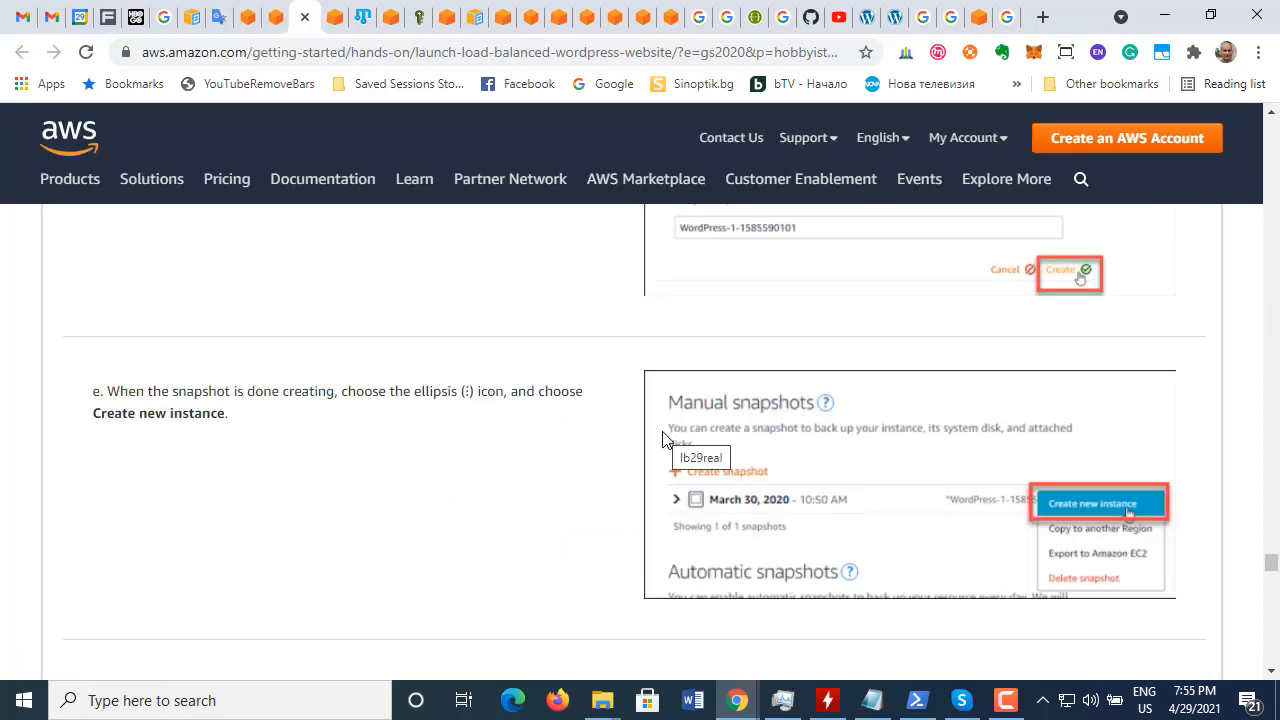
scroll(517, 457, down, 3)
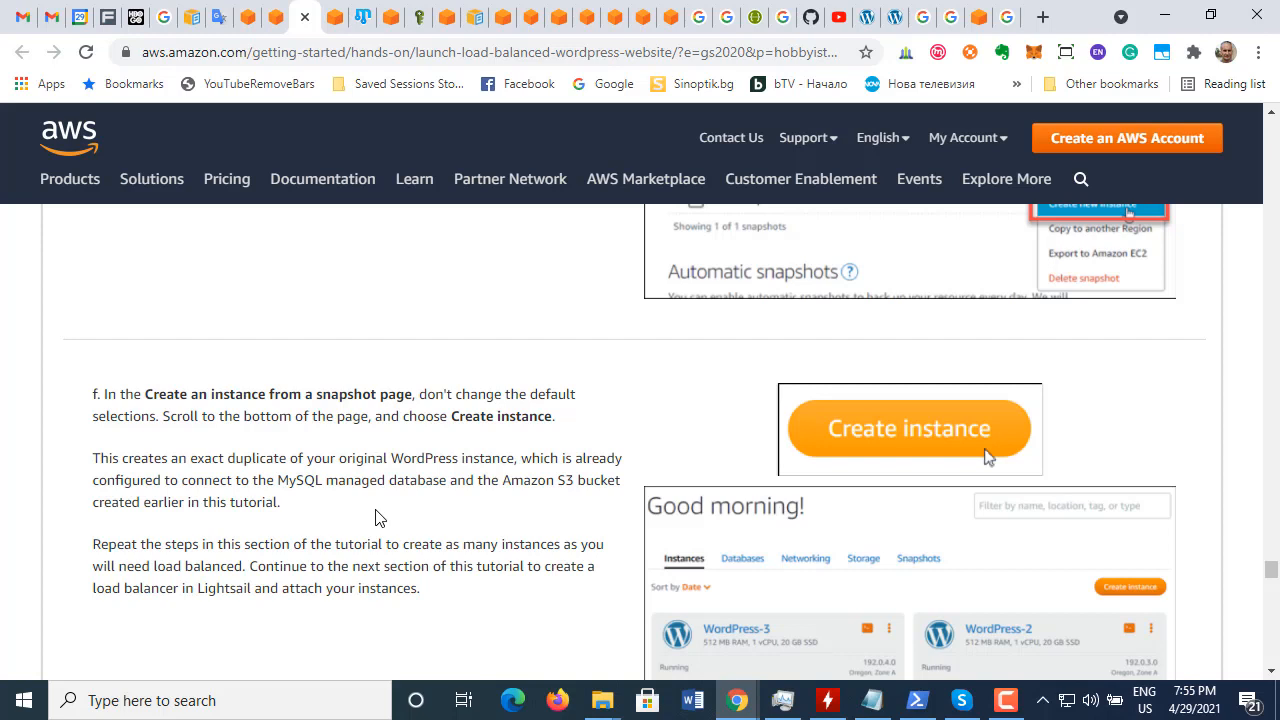
scroll(375, 517, down, 3)
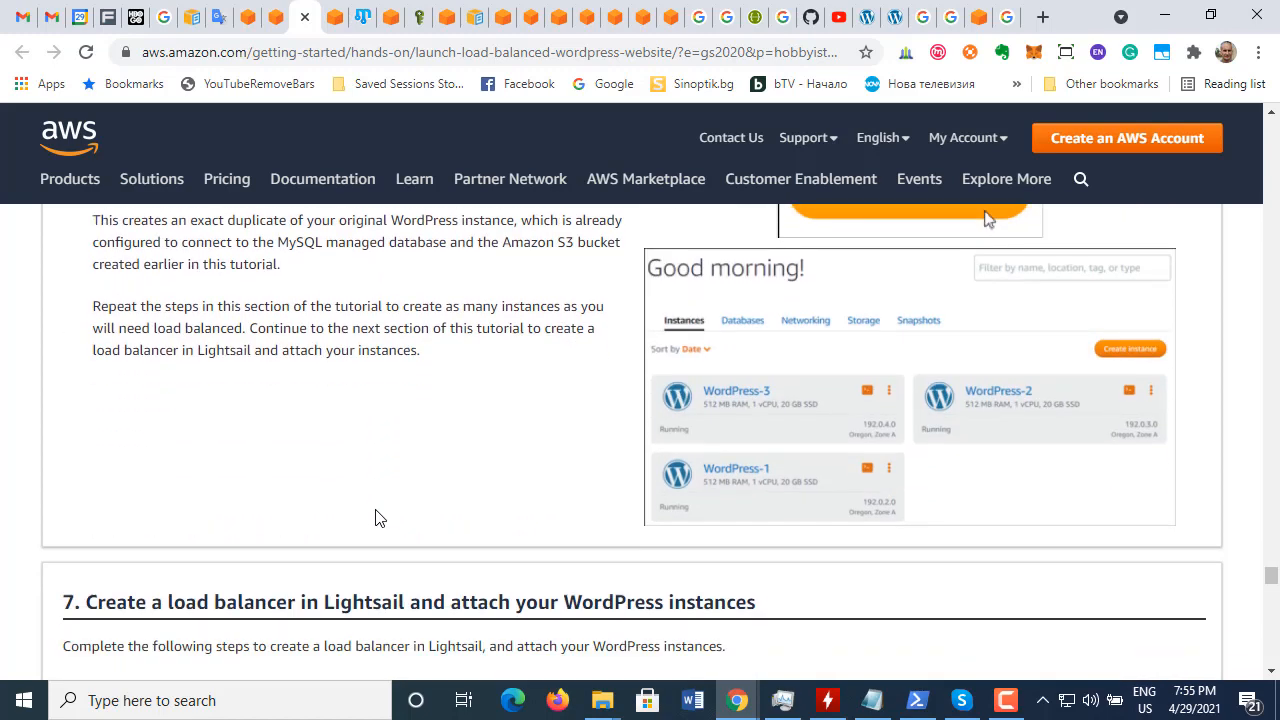
scroll(375, 517, up, 1)
scroll(375, 517, up, 2)
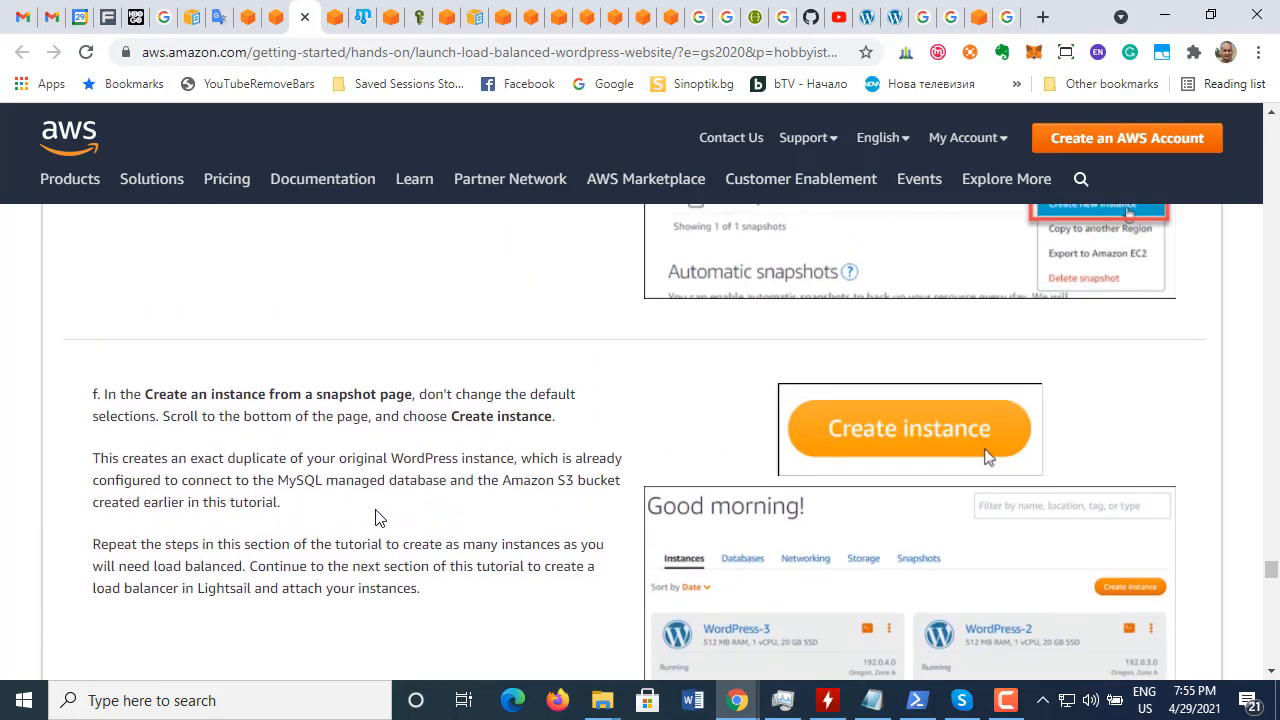
scroll(375, 517, up, 4)
scroll(375, 517, down, 1)
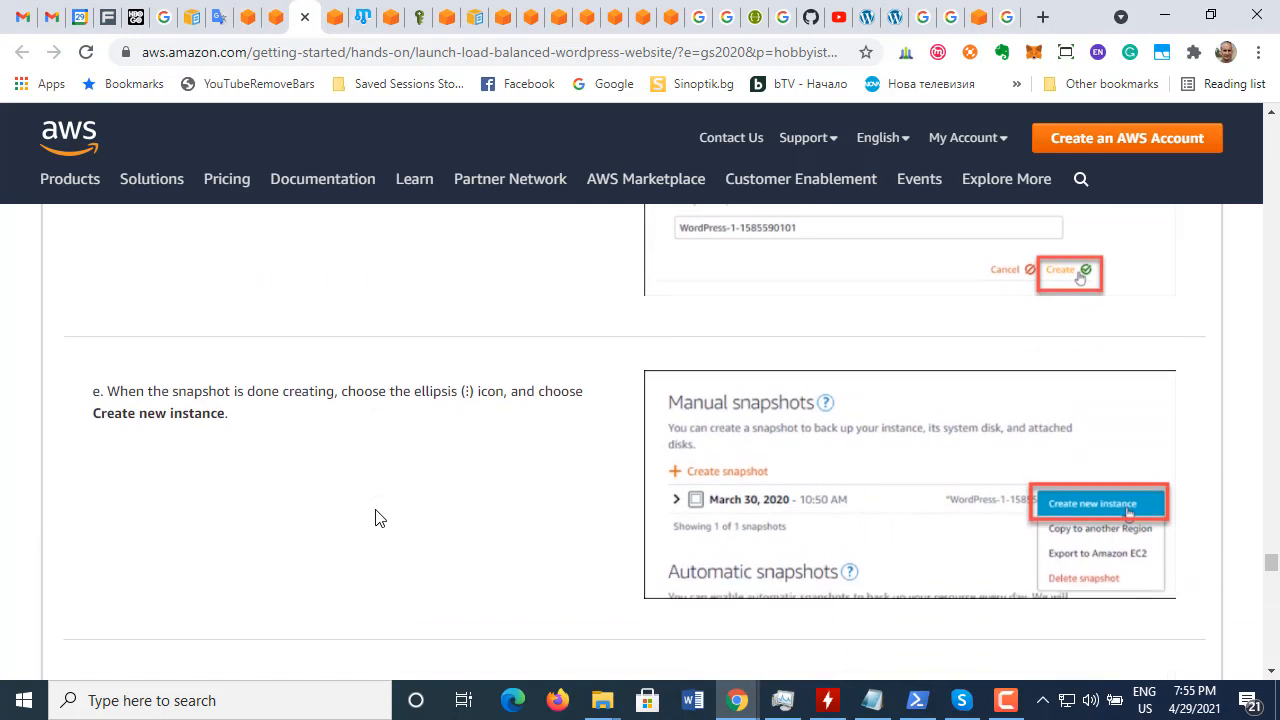
click(335, 18)
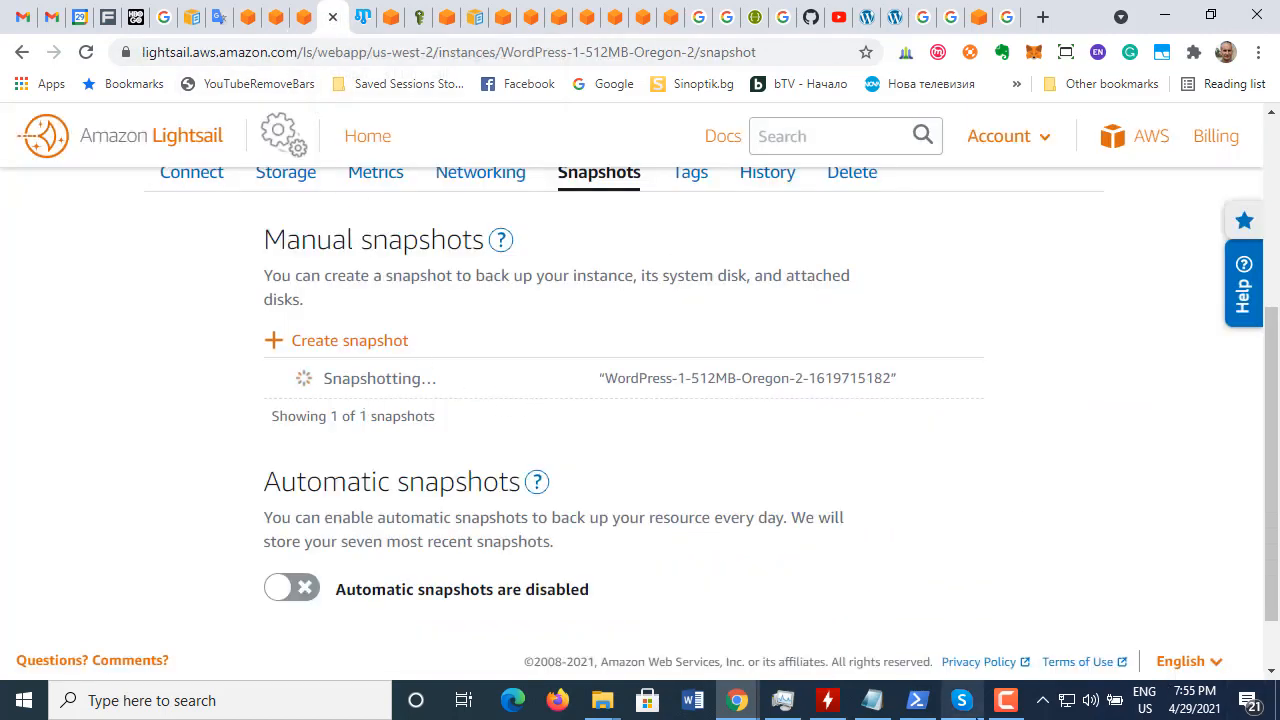
click(1006, 705)
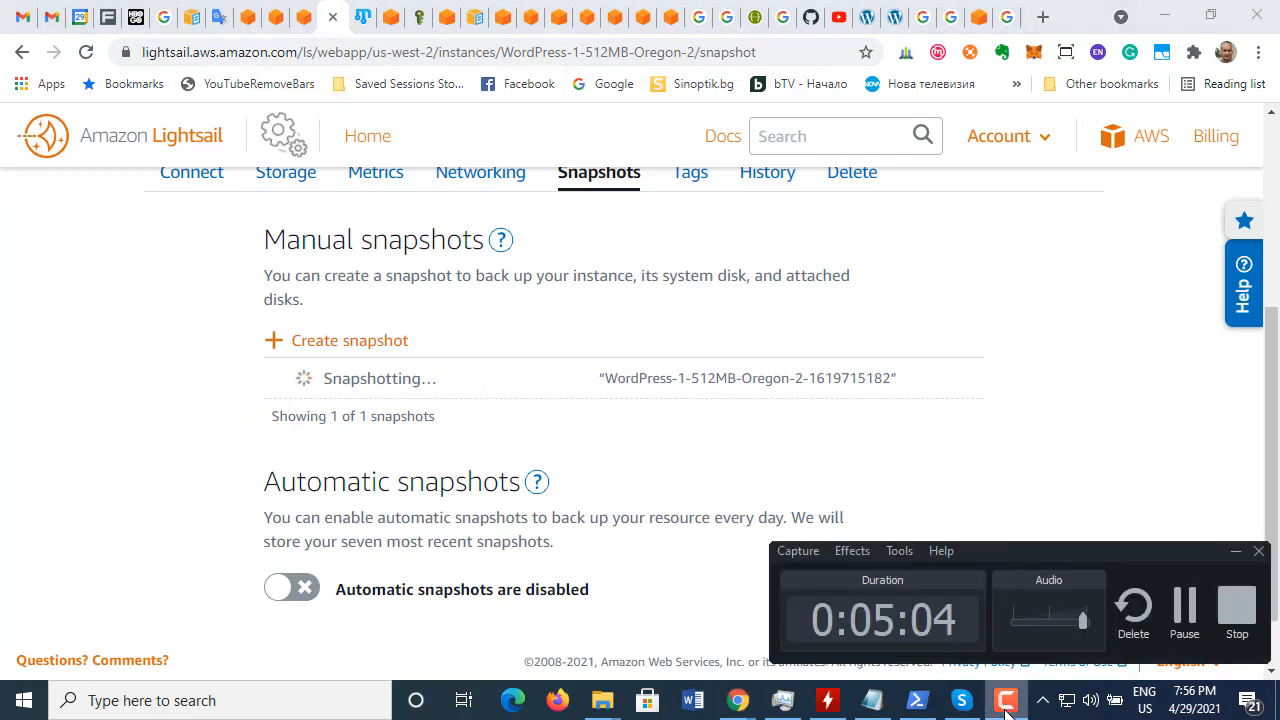
click(1186, 608)
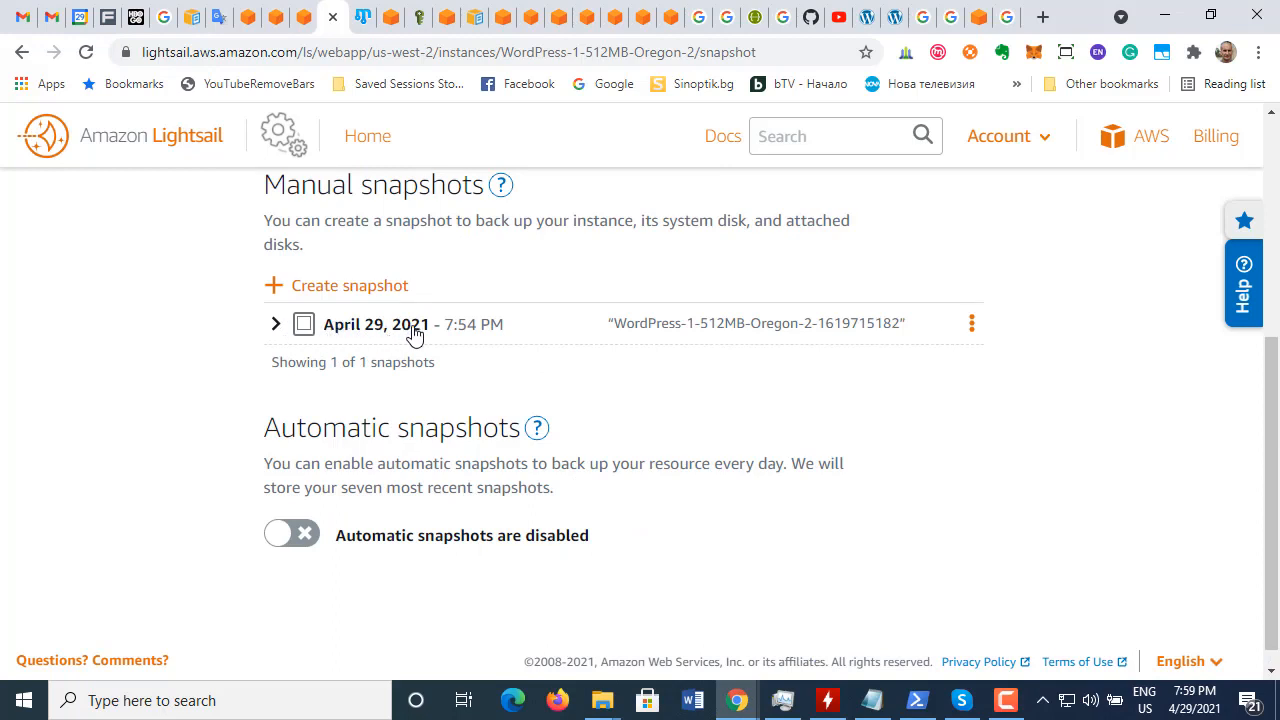
Step: Start creating a new instance from the April 29, 2021 manual snapshot
click(970, 332)
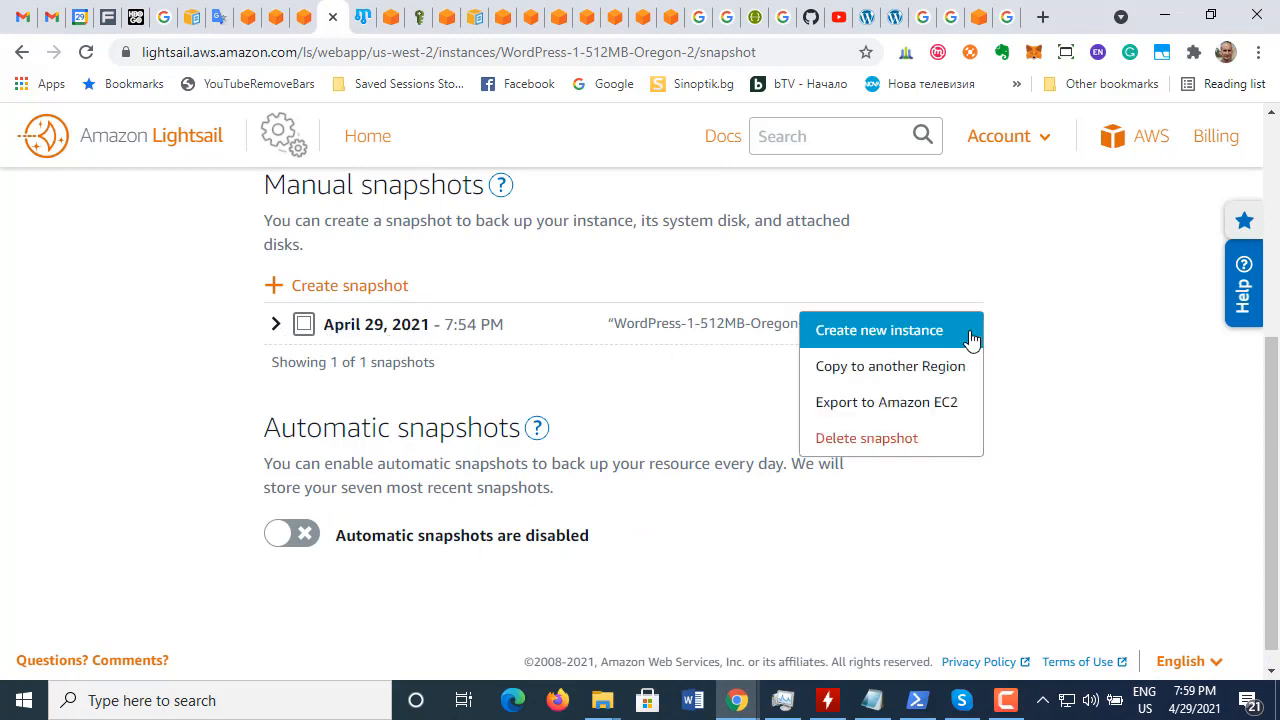
click(908, 338)
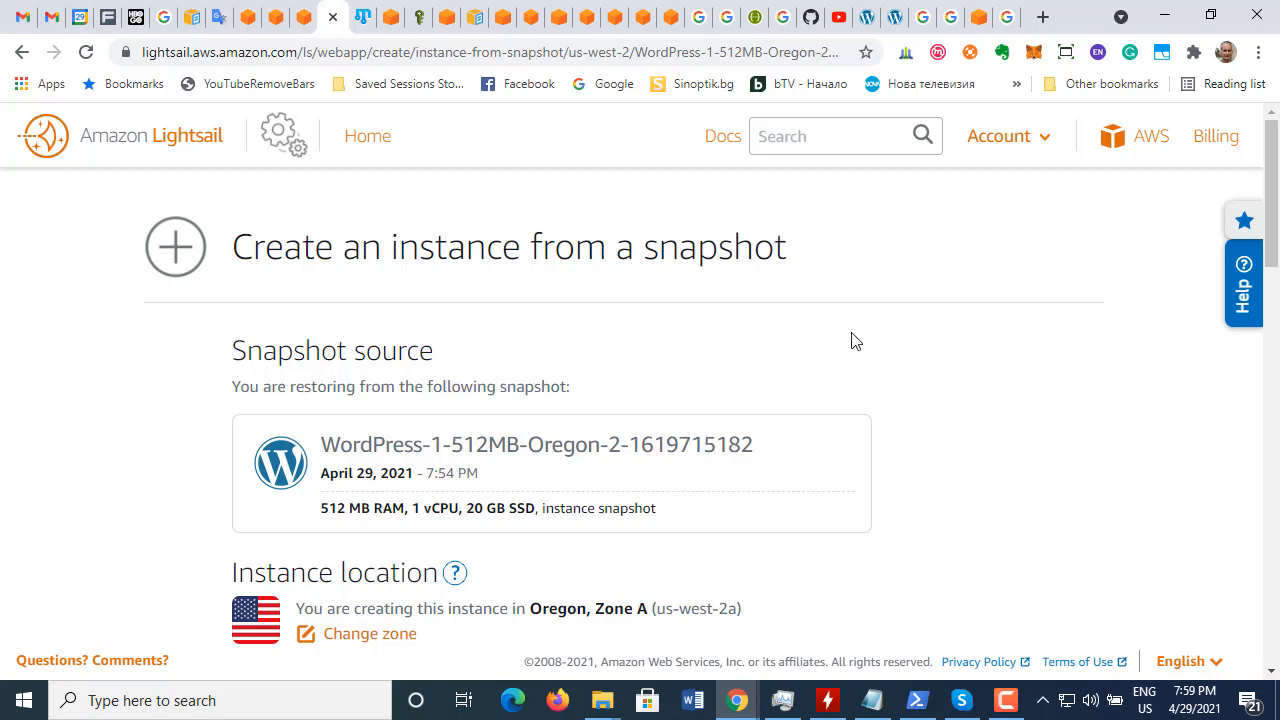
Step: Review the new instance's snapshot source, location, launch script, SSH key pair, automatic snapshots, plan and name settings
scroll(855, 341, down, 1)
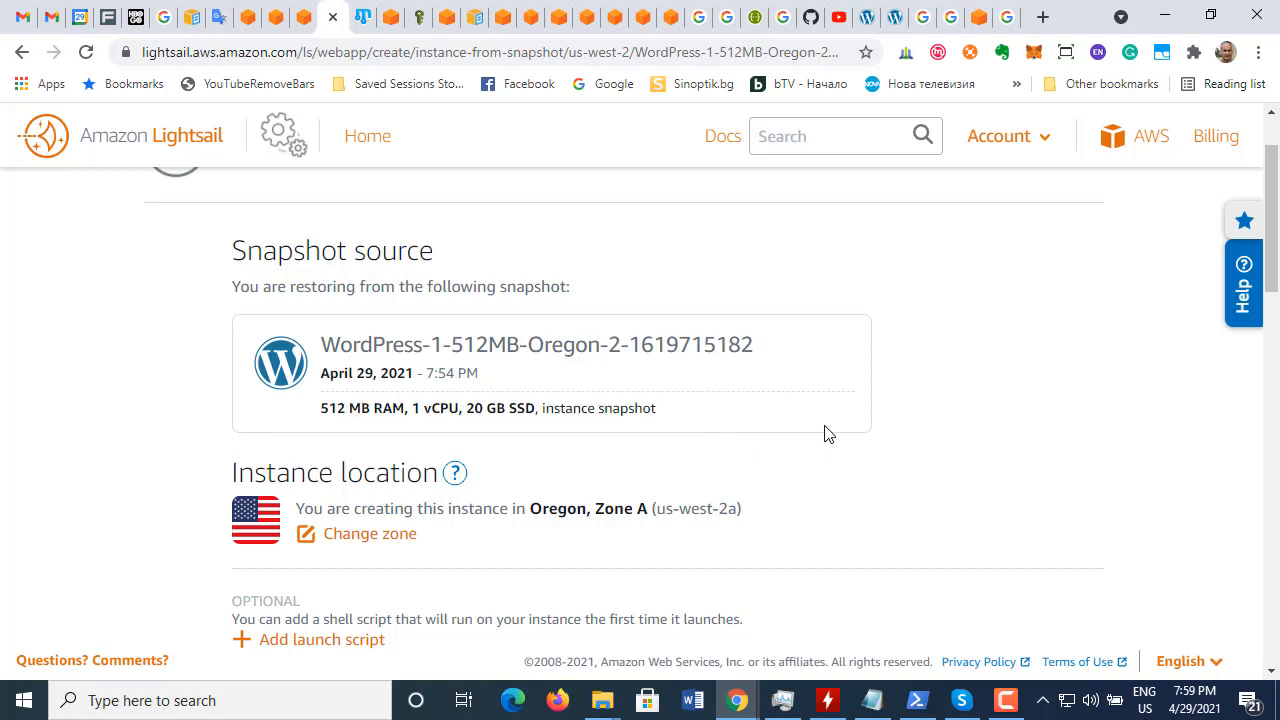
scroll(826, 447, down, 2)
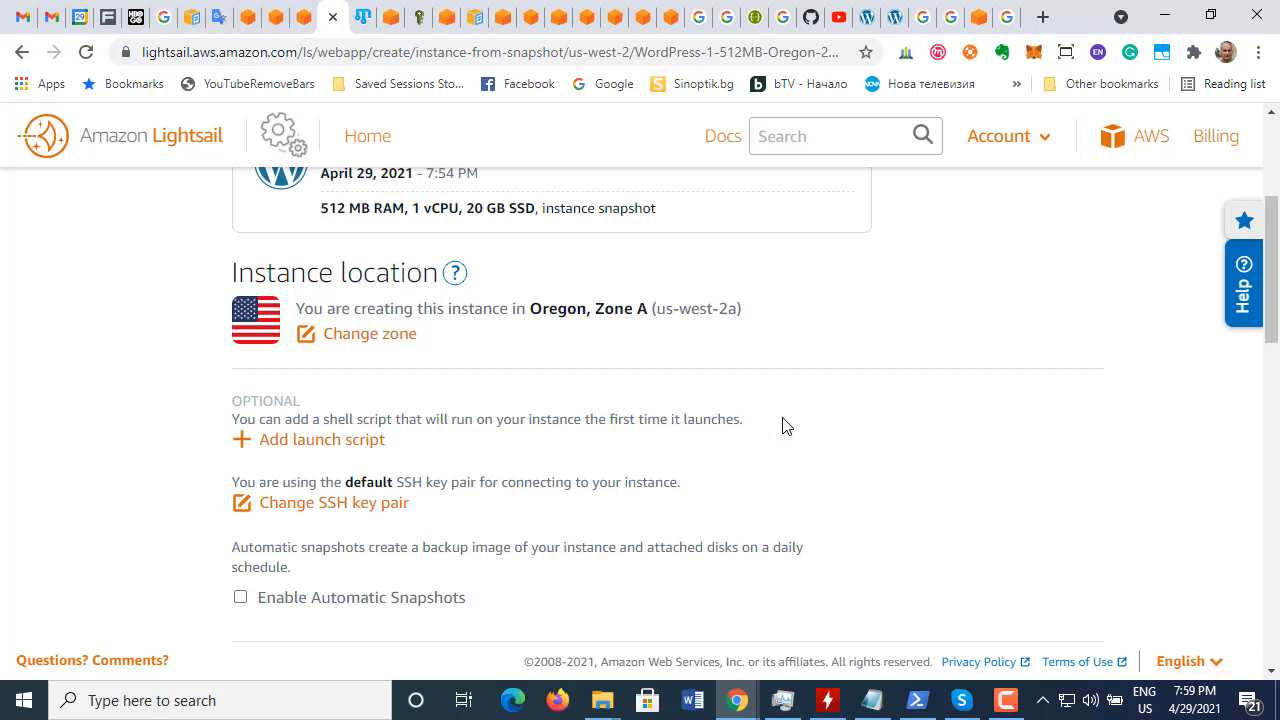
scroll(784, 426, down, 1)
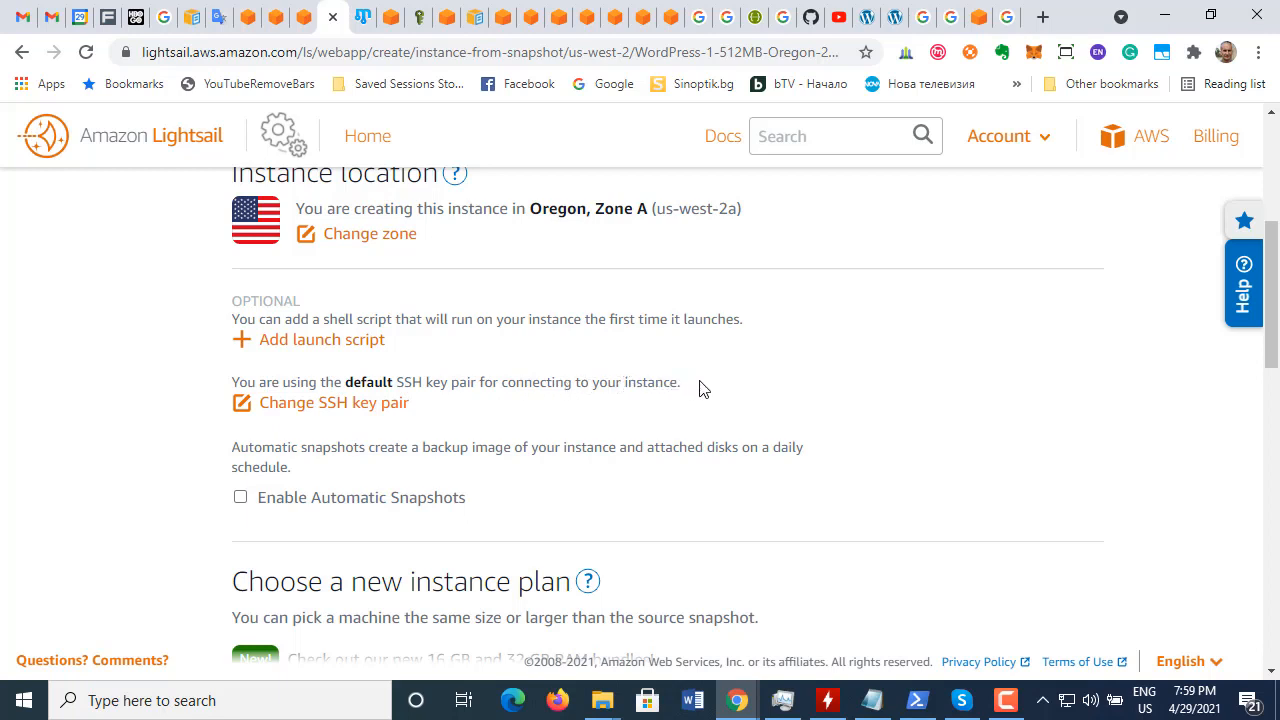
scroll(702, 391, down, 2)
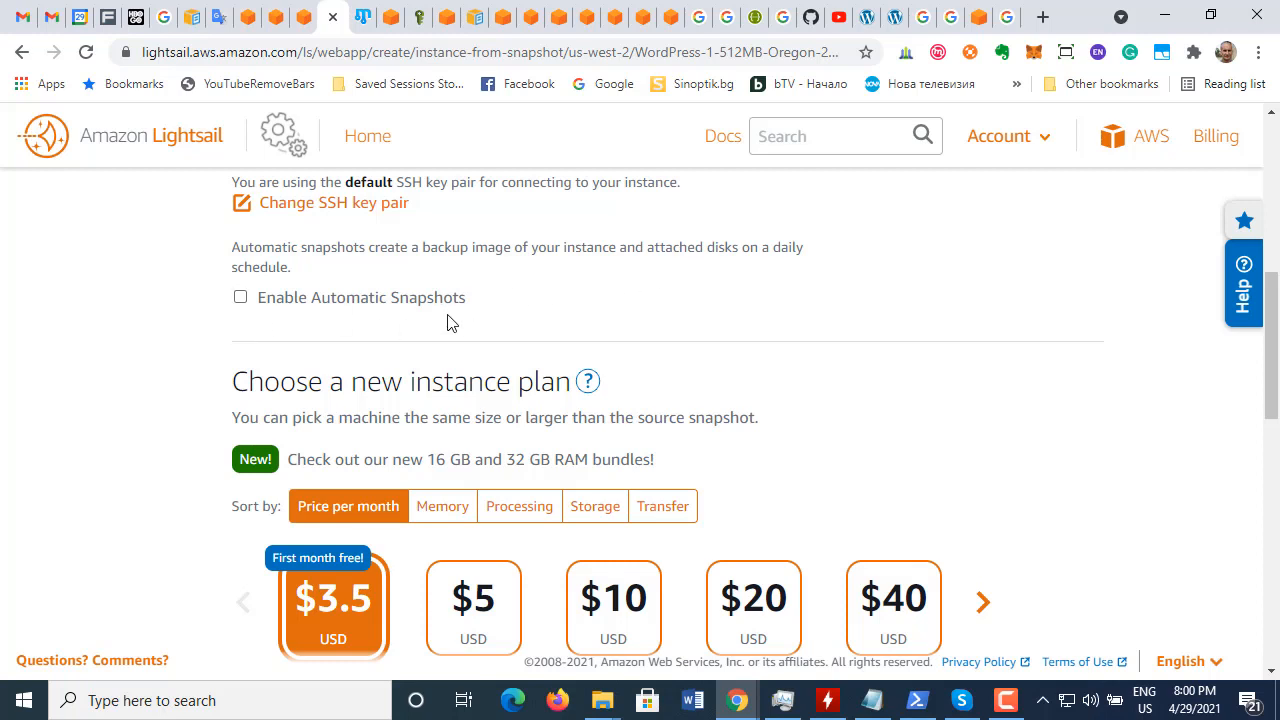
scroll(486, 334, down, 2)
scroll(486, 334, down, 3)
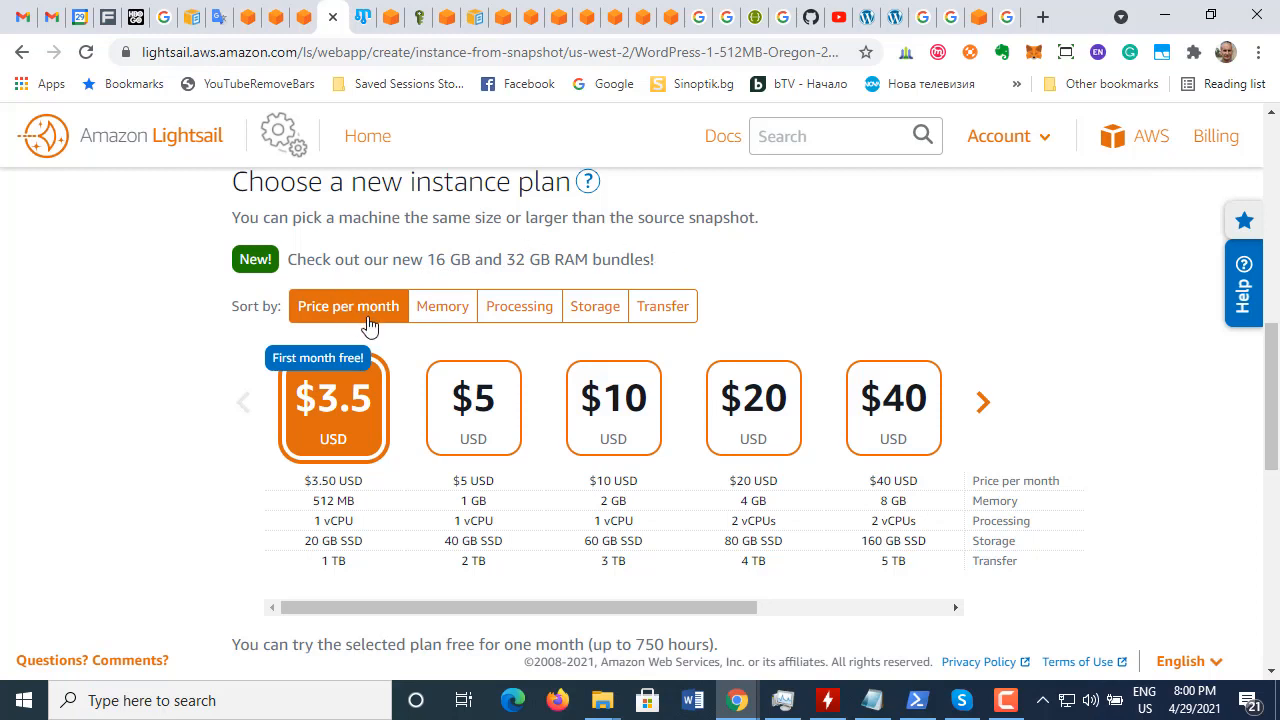
scroll(334, 390, down, 2)
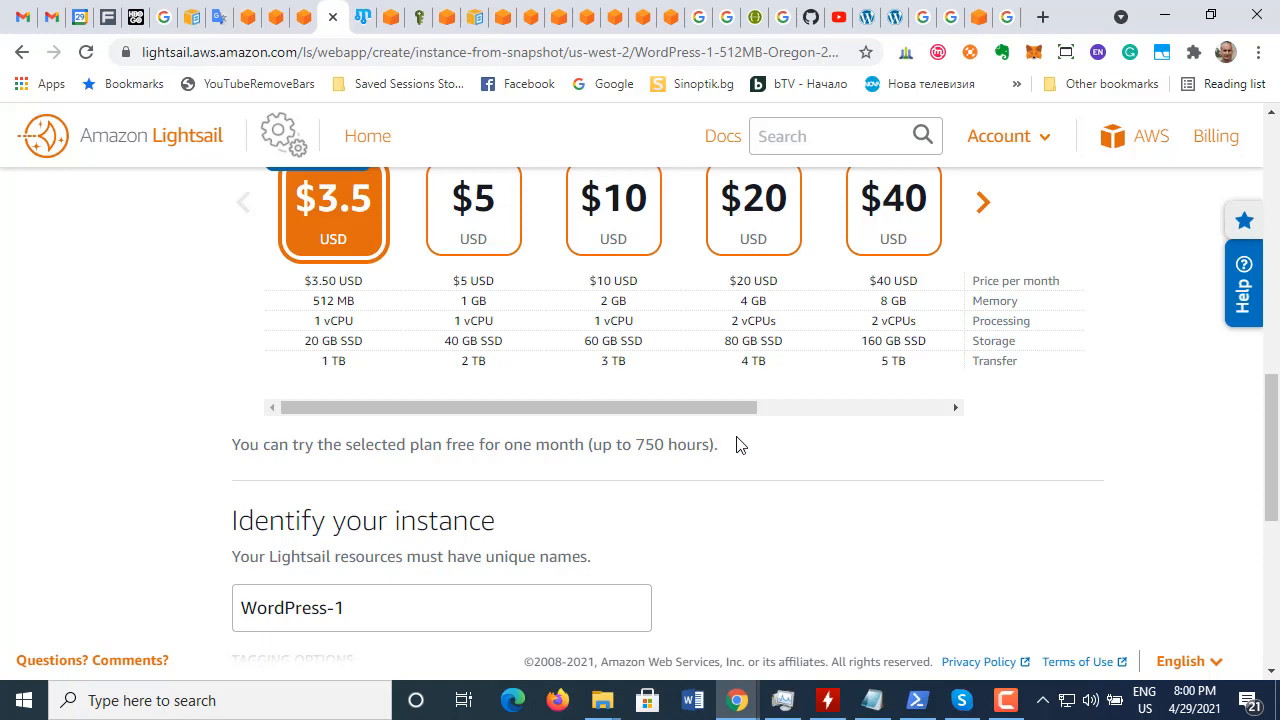
scroll(740, 445, down, 2)
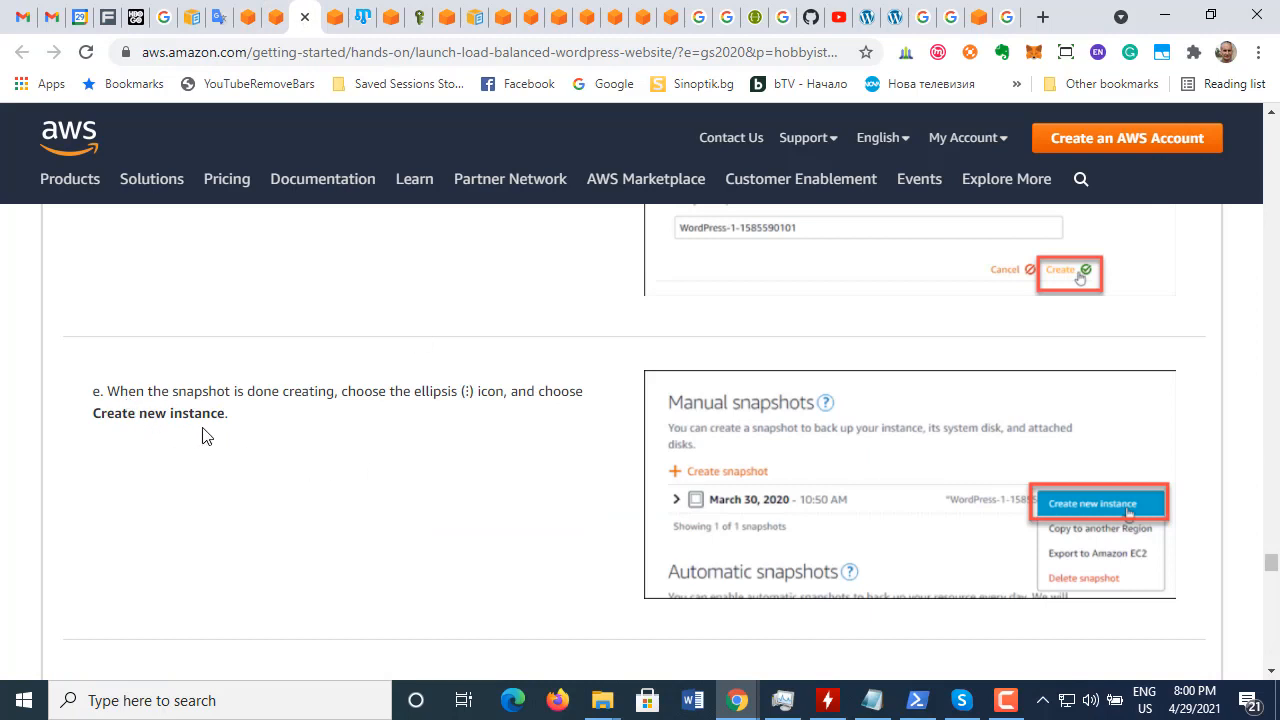
Step: Read the tutorial's step f on duplicating the WordPress instance, down to section 7 on creating a load balancer
scroll(200, 435, down, 3)
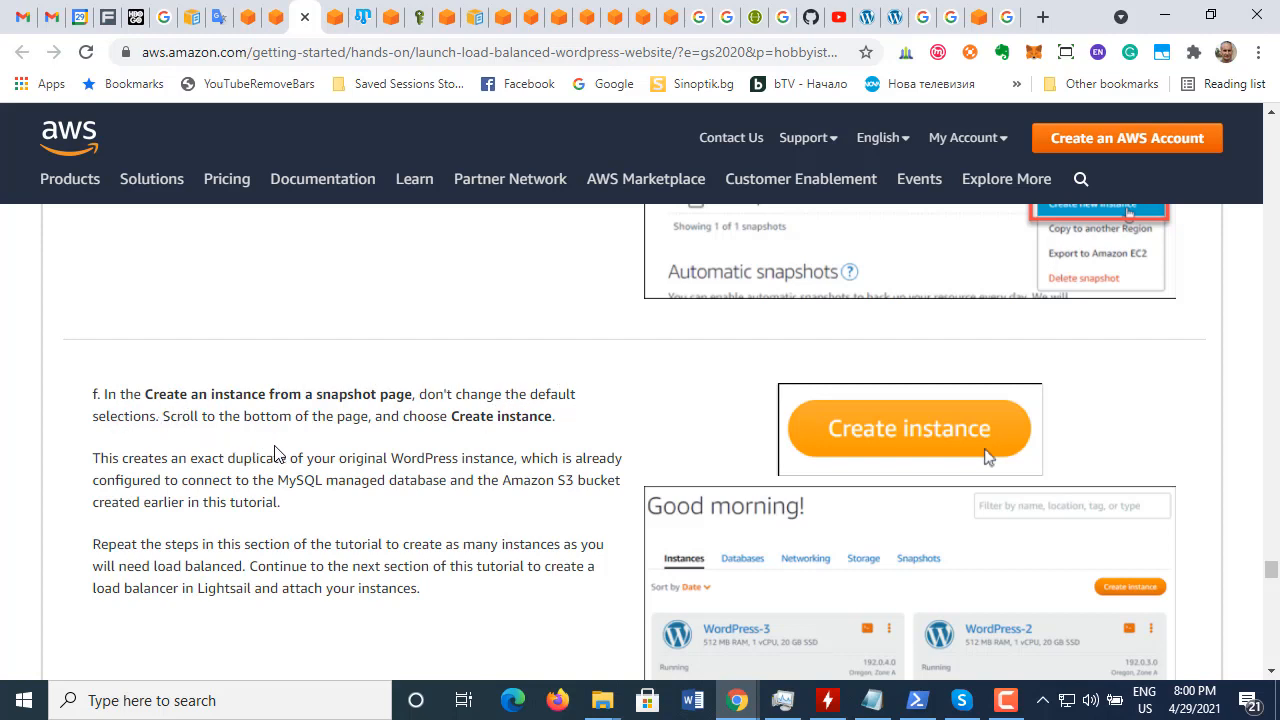
scroll(515, 428, down, 1)
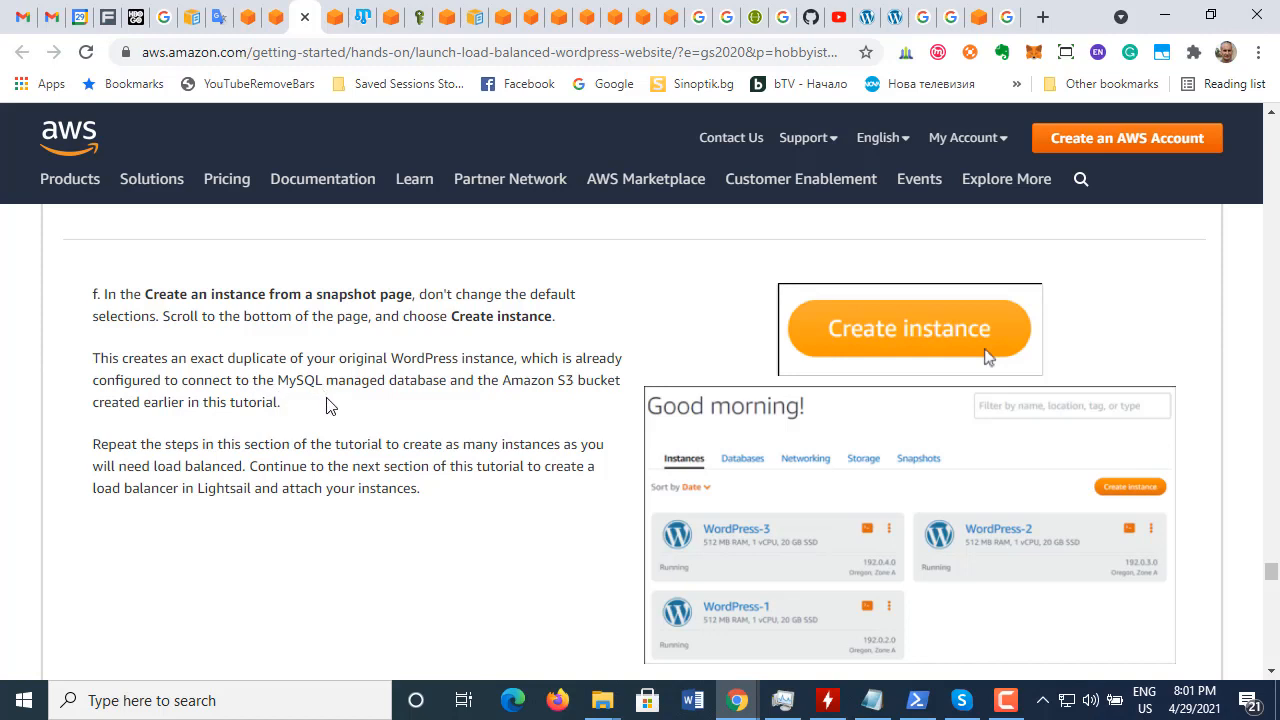
scroll(330, 406, down, 1)
scroll(330, 406, down, 1)
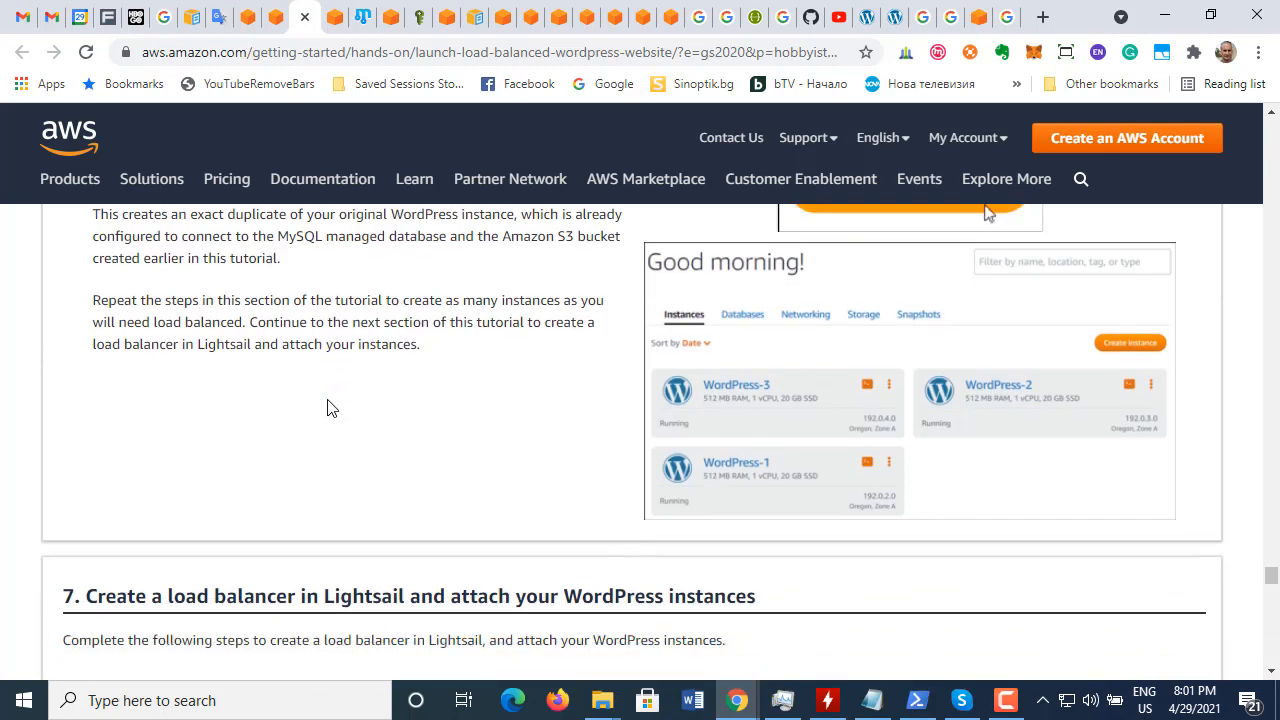
Step: Create the WordPress-1 instance from the snapshot, keeping the default selections and adding no tags
scroll(330, 406, up, 2)
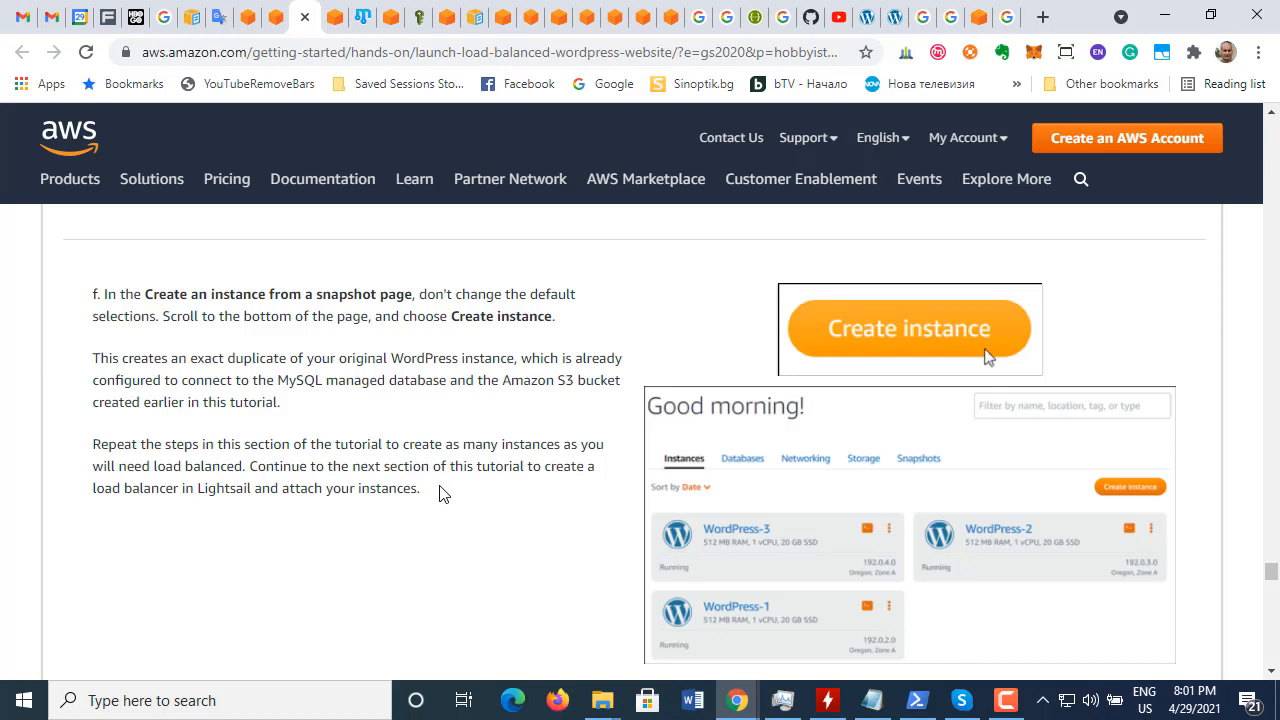
click(334, 17)
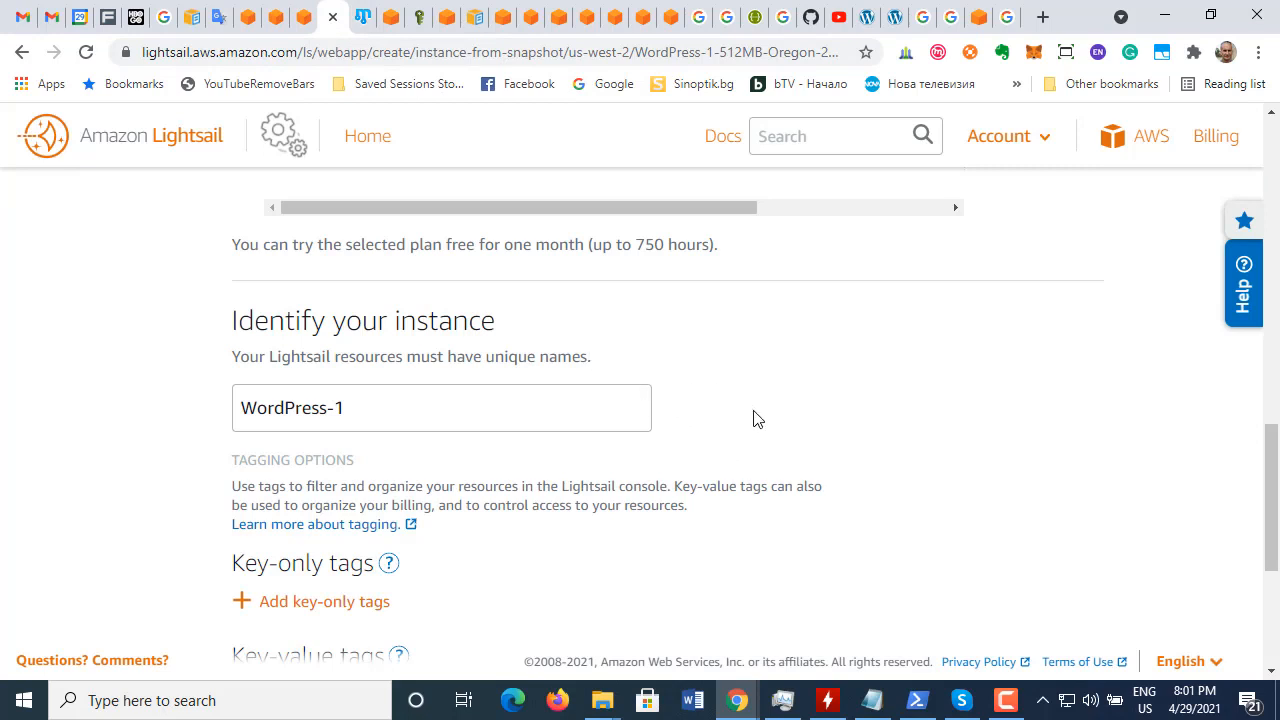
scroll(758, 437, down, 5)
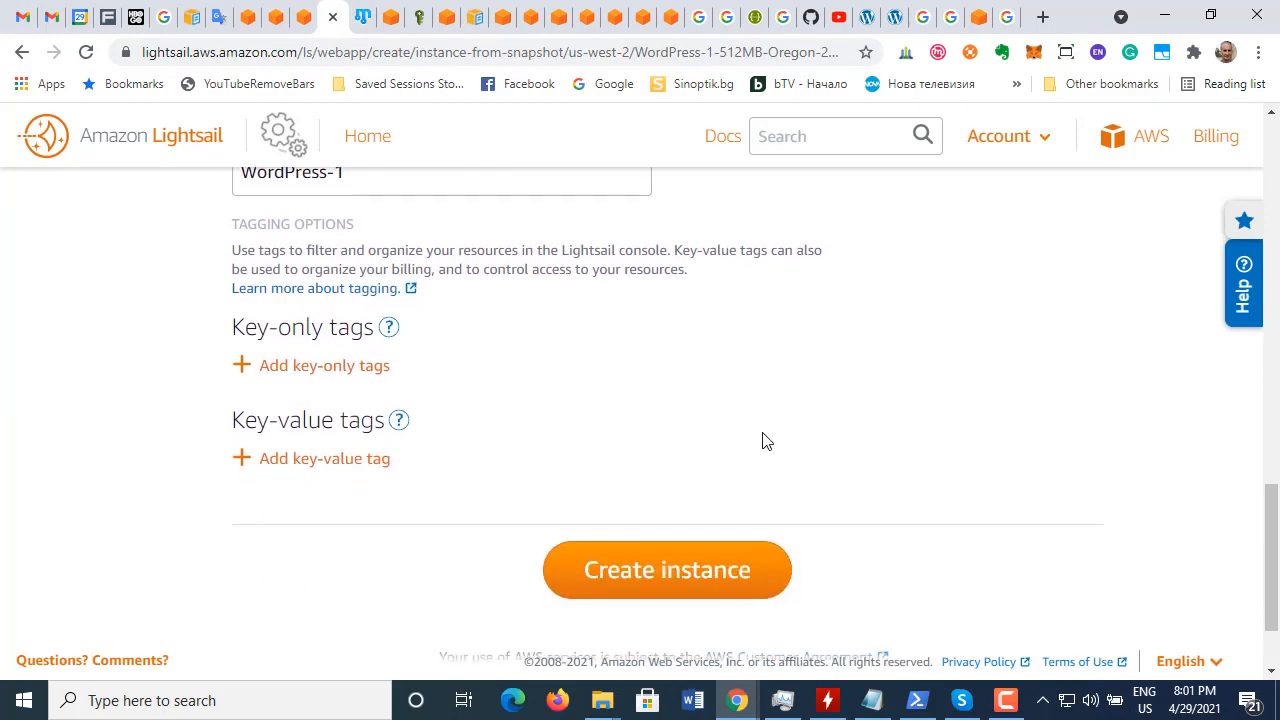
click(711, 451)
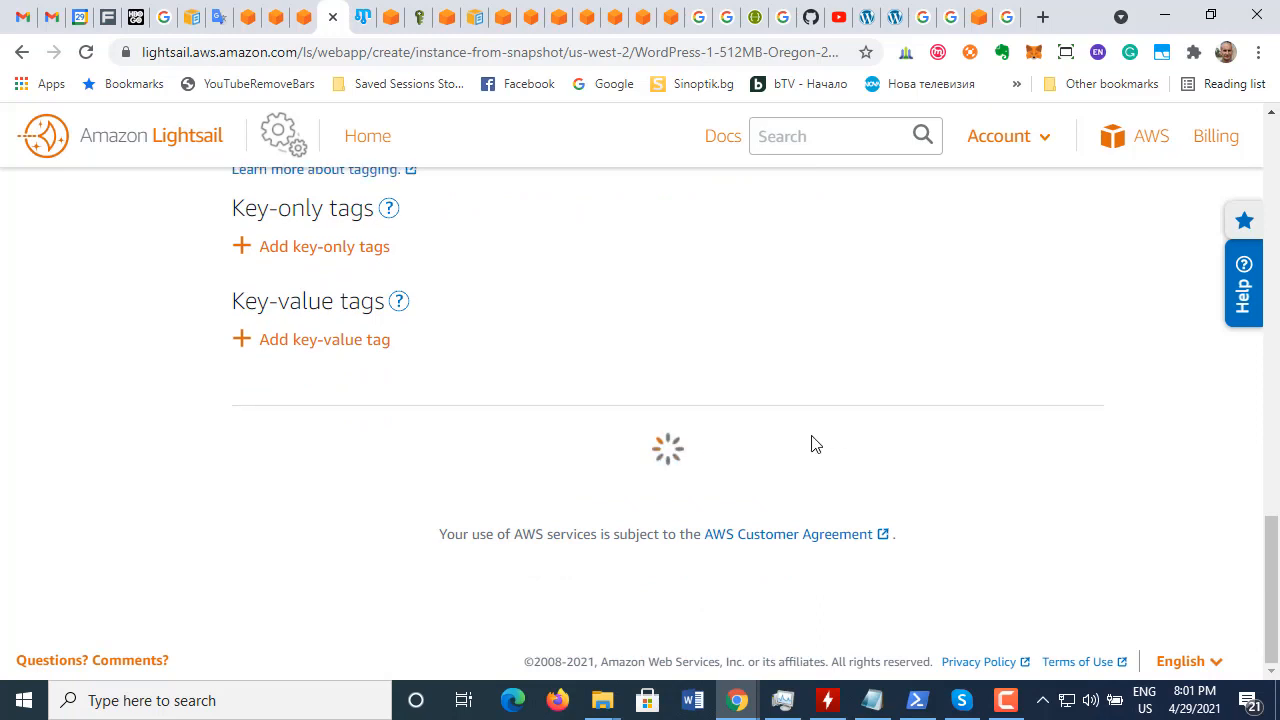
scroll(700, 450, up, 3)
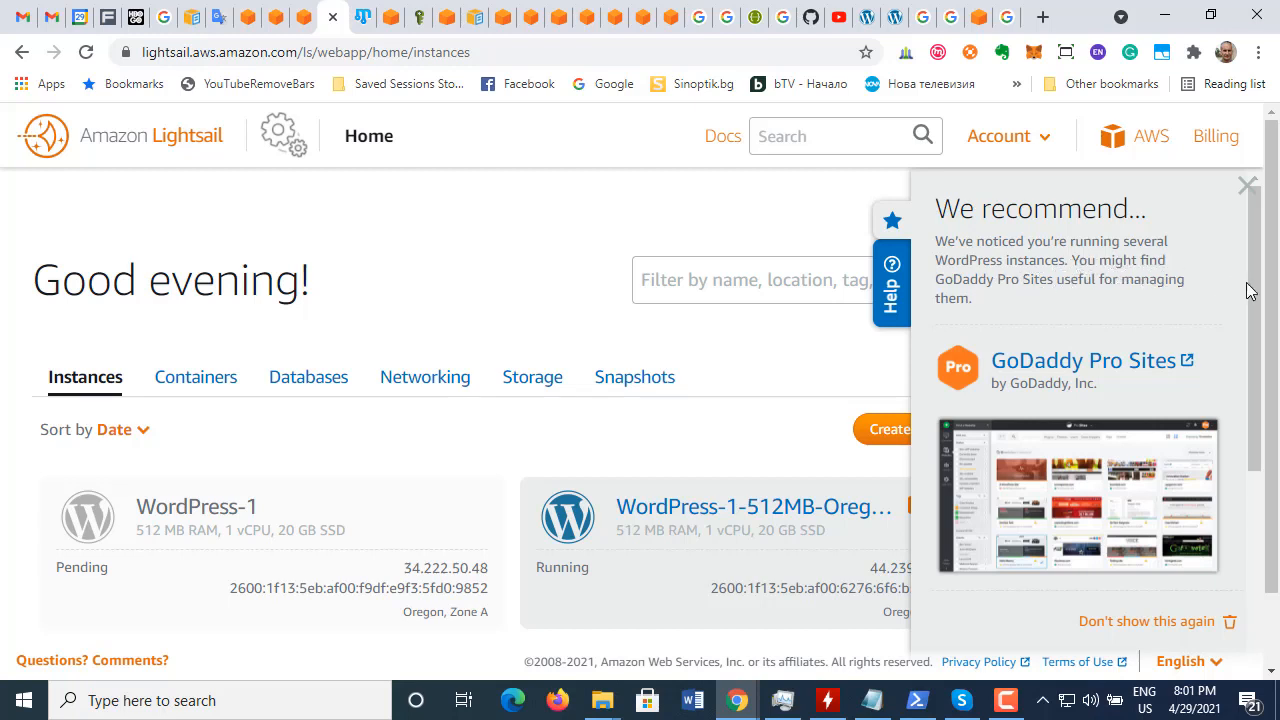
Step: Read through the GoDaddy Pro Sites recommendation and dismiss it
drag(1258, 295, 1274, 466)
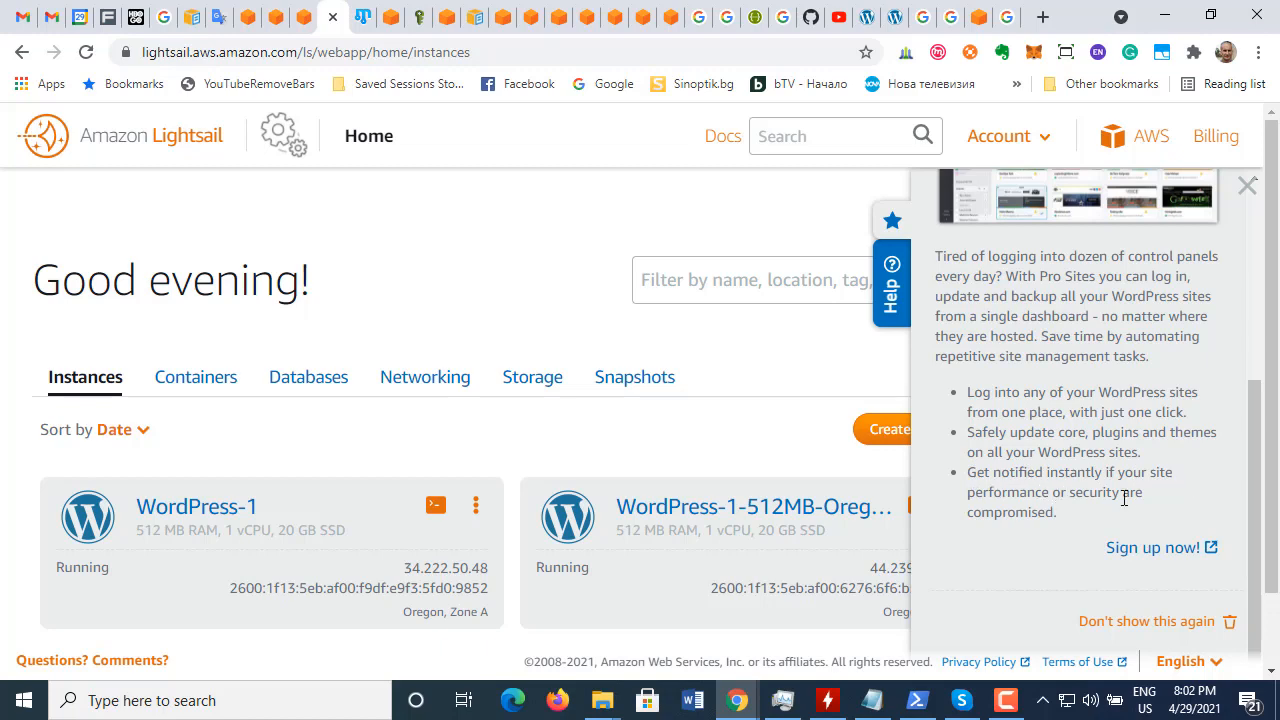
scroll(1172, 479, down, 1)
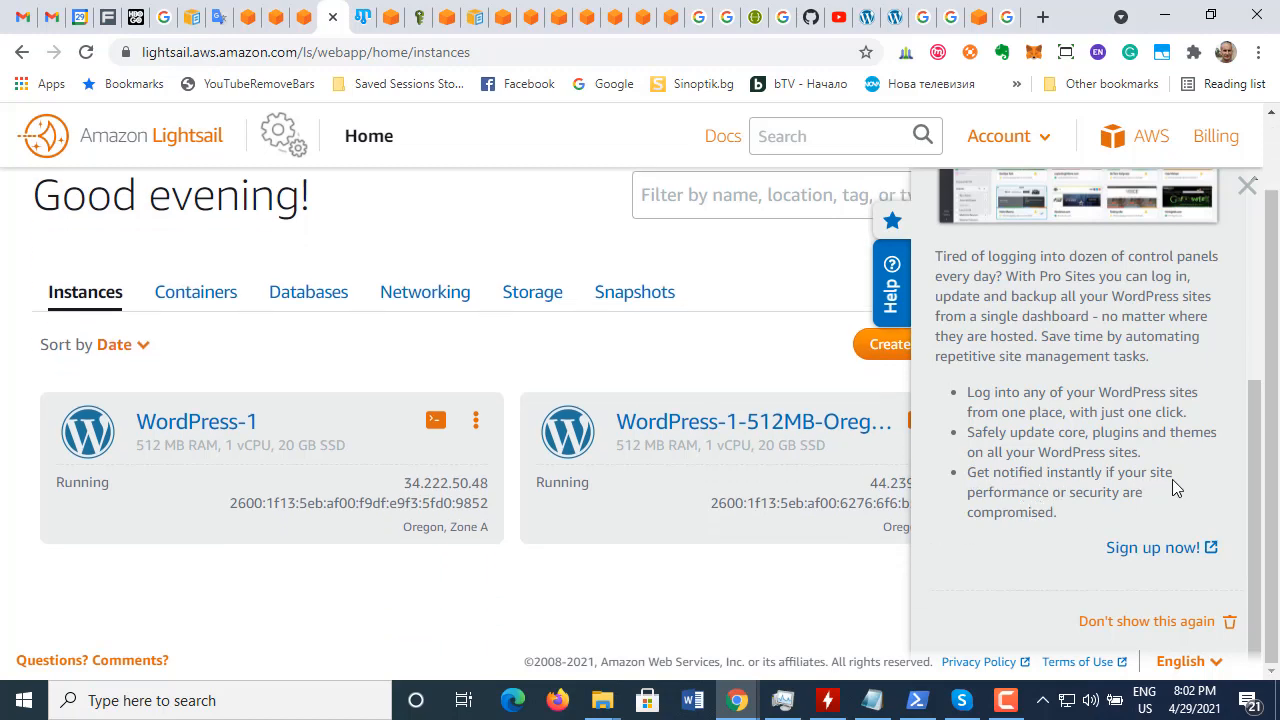
scroll(1172, 479, up, 3)
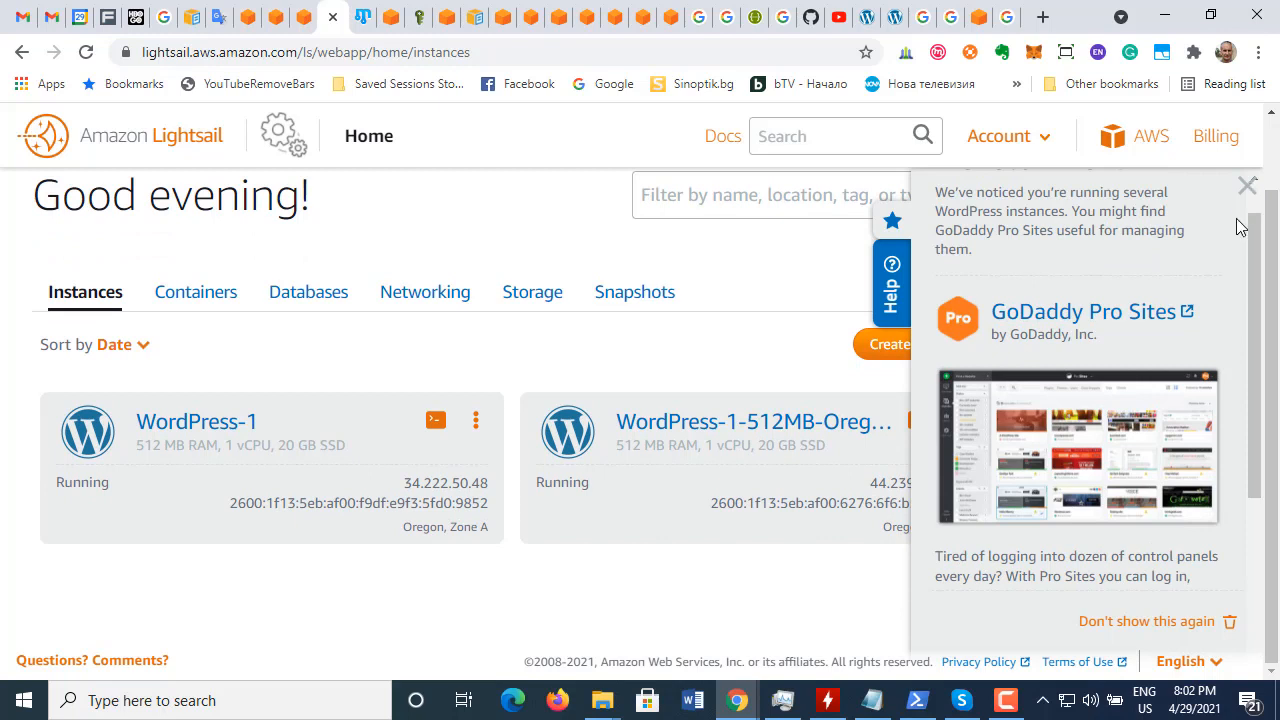
scroll(1240, 226, up, 1)
click(1247, 186)
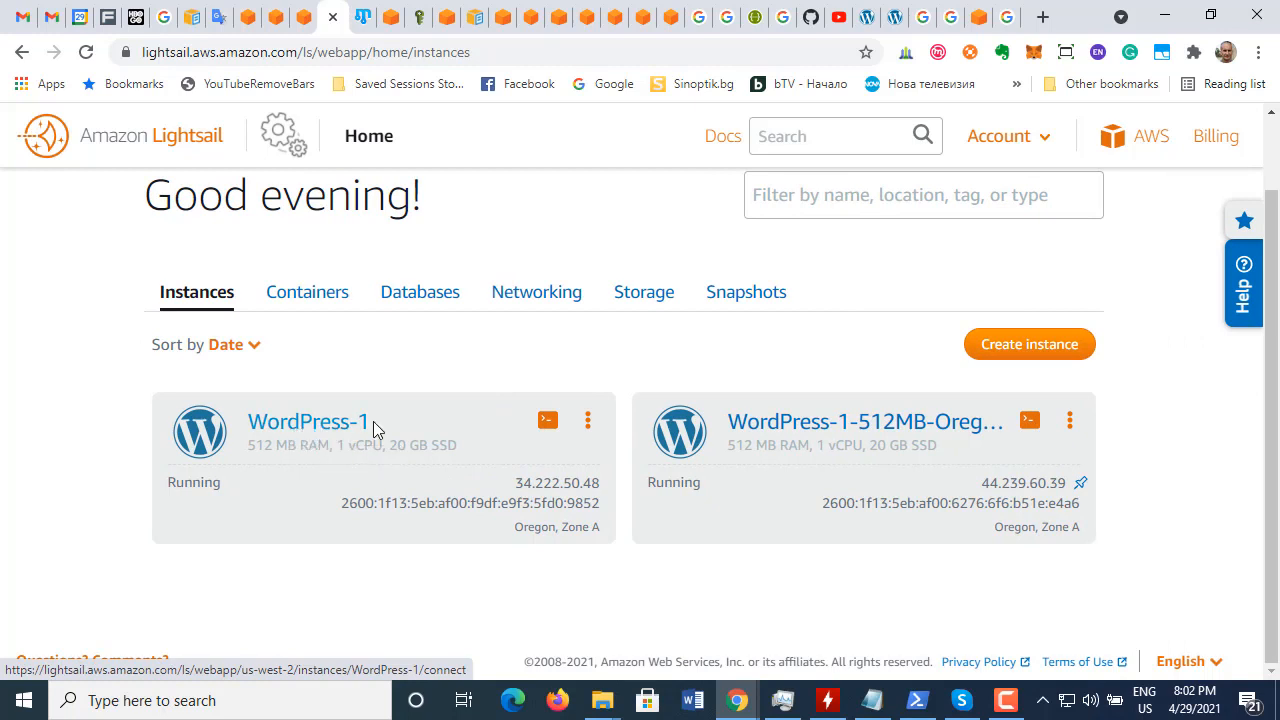
Step: Copy the new instance's name into DockerHowTo.txt in Notepad below the snapshots line as "WordPress-1 - instance" and save the file
drag(401, 423, 251, 408)
key(ctrl+c)
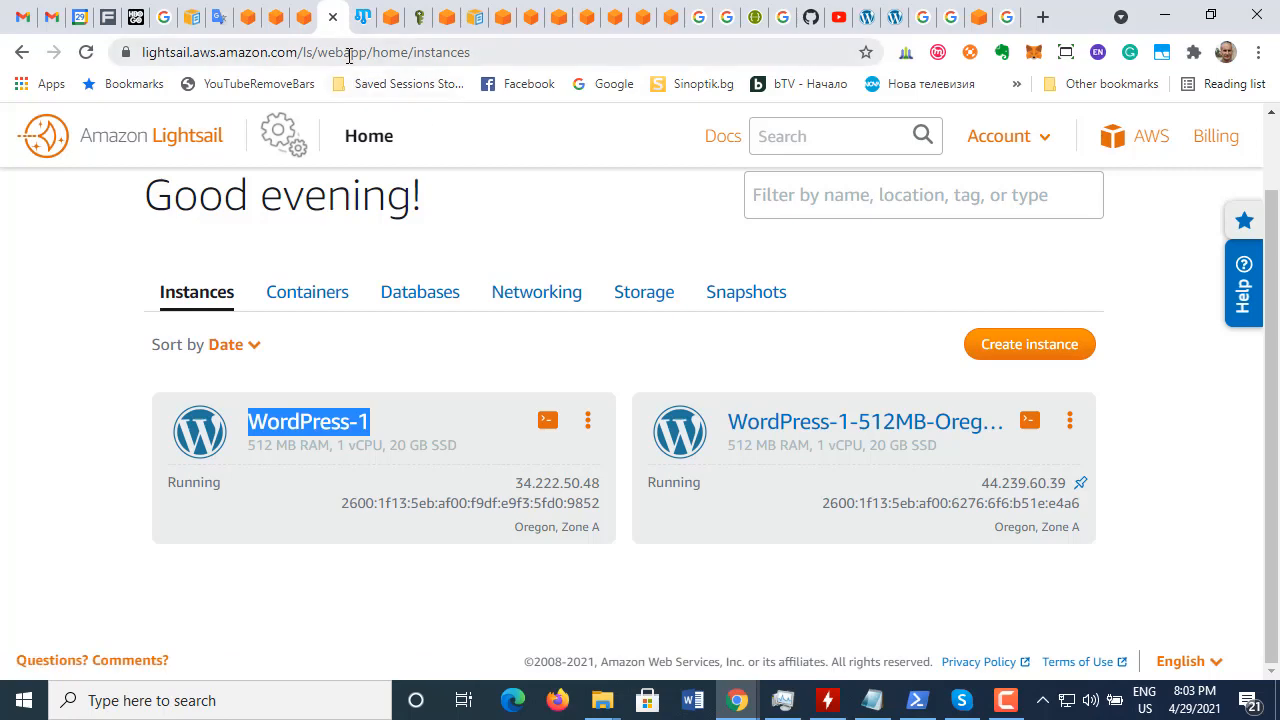
click(874, 701)
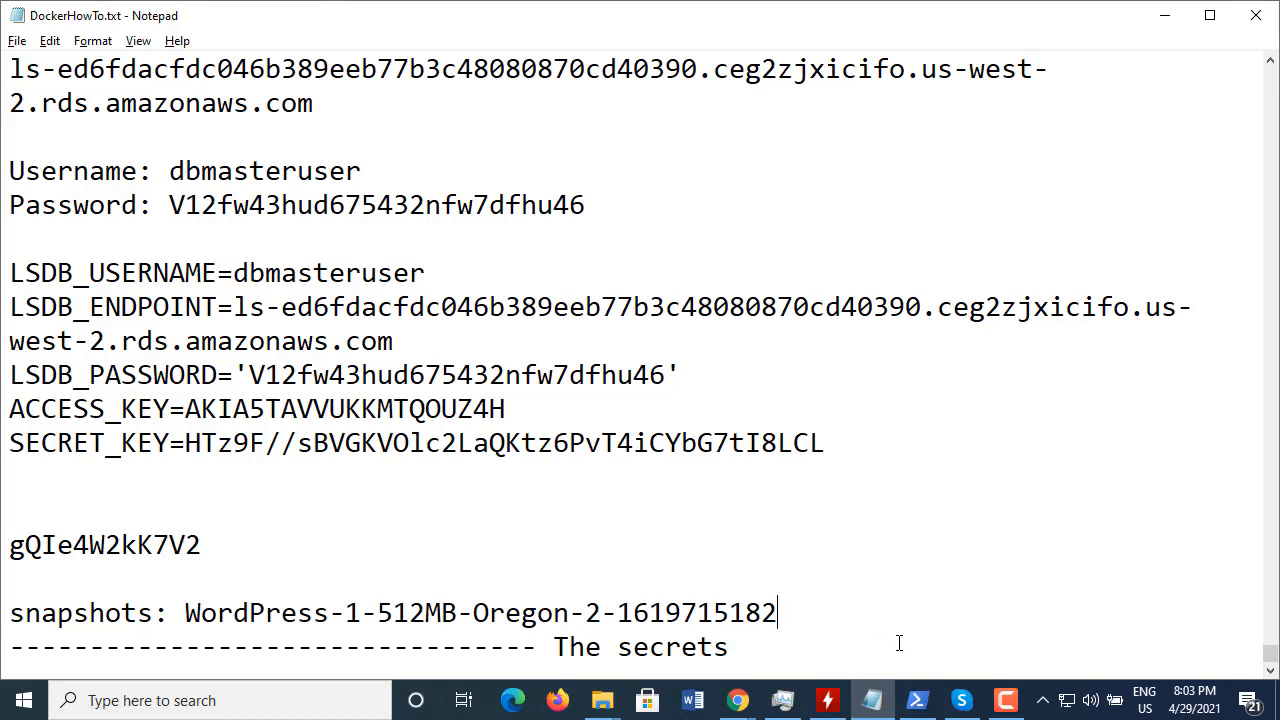
key(Return)
key(Return)
key(ctrl+v)
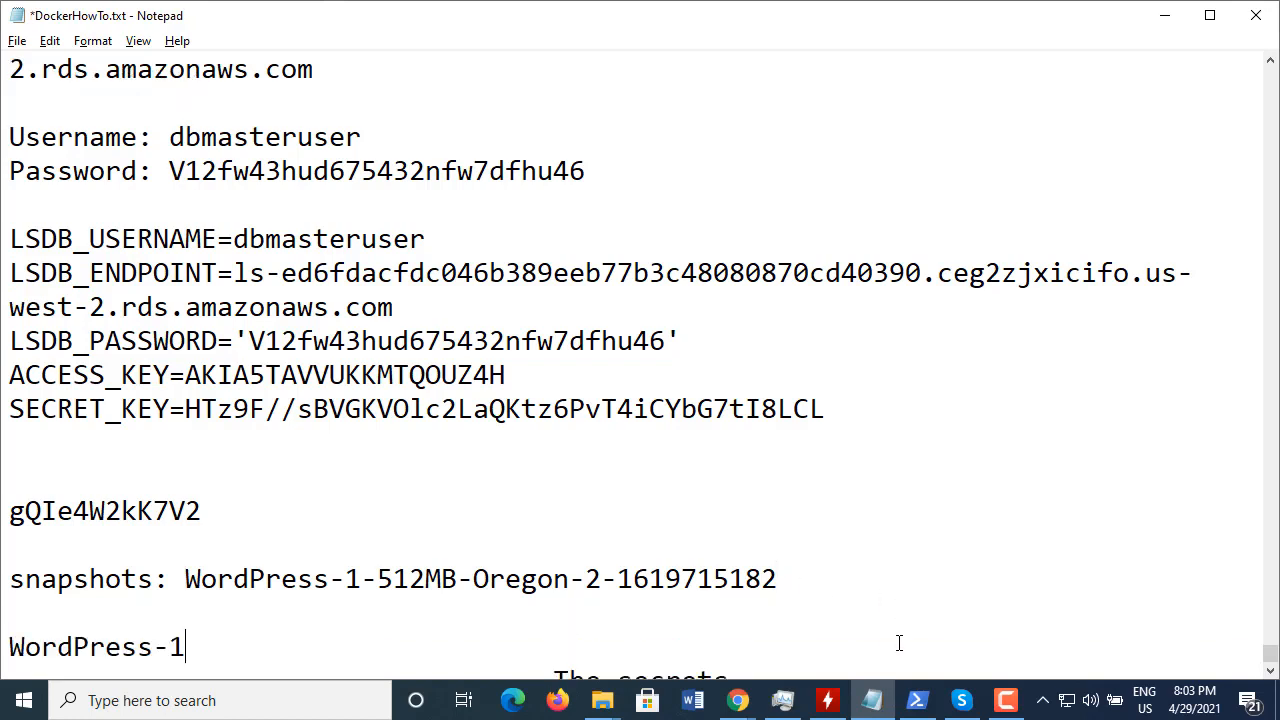
text(- instance)
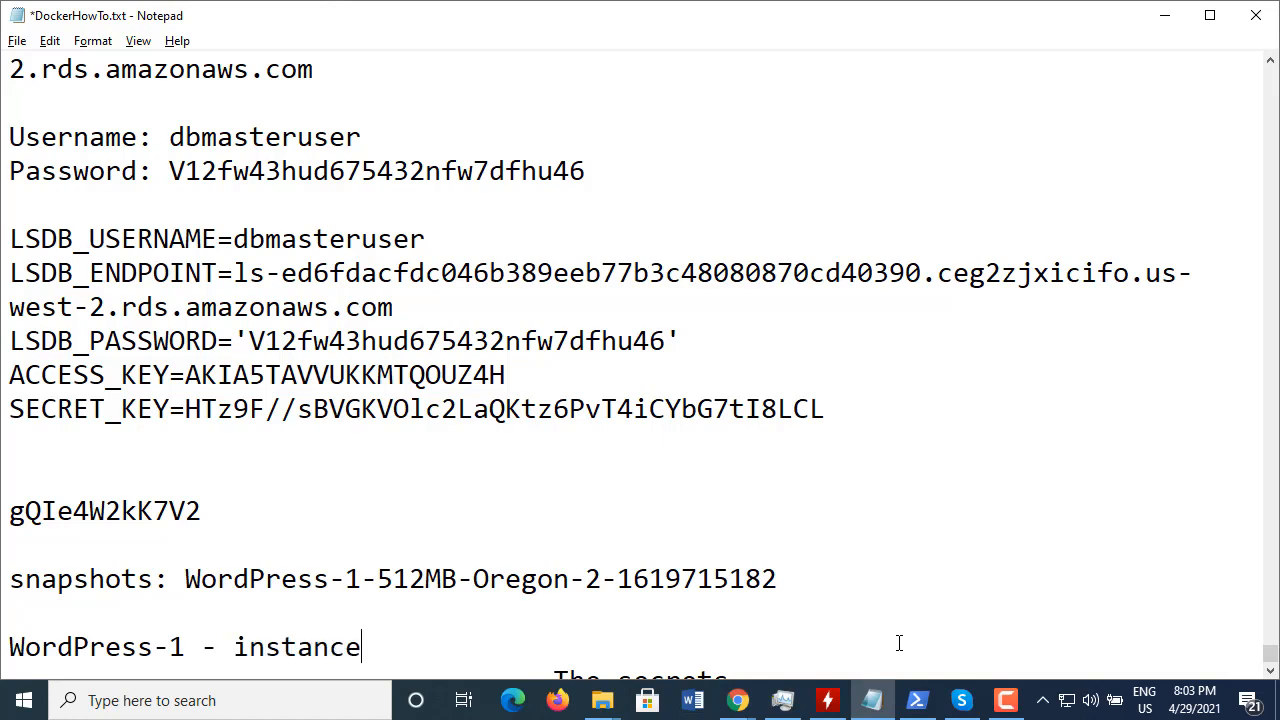
key(ctrl+s)
Step: Switch back to Chrome and open the WordPress-1 instance's public IP, 34.222.50.48, in a new tab to check its site
key(alt+Tab)
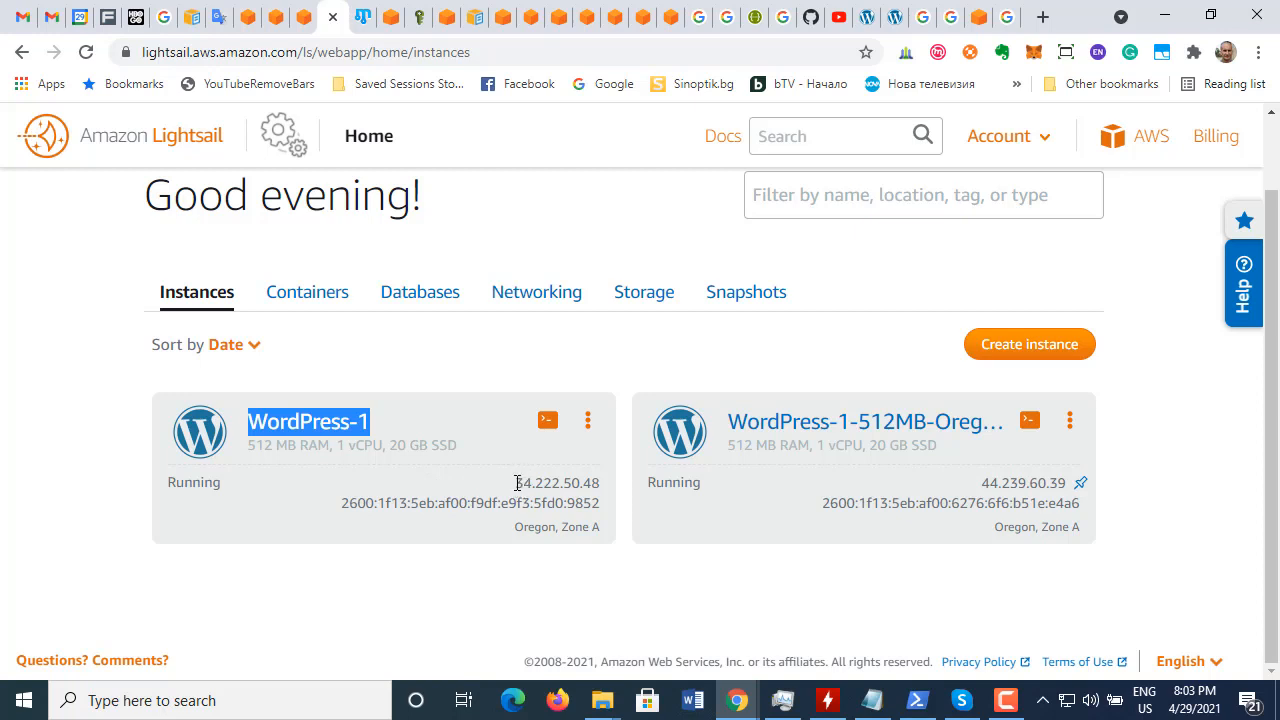
click(574, 482)
drag(601, 482, 515, 482)
key(ctrl+c)
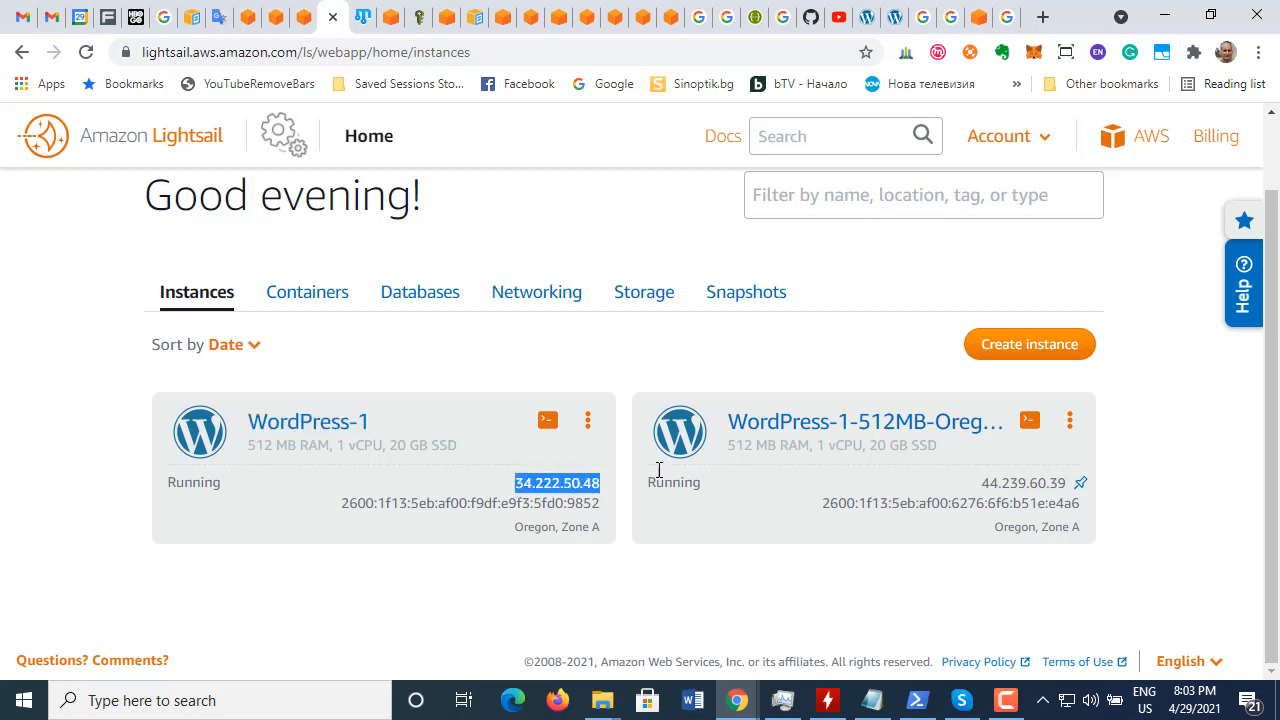
click(1043, 17)
click(559, 50)
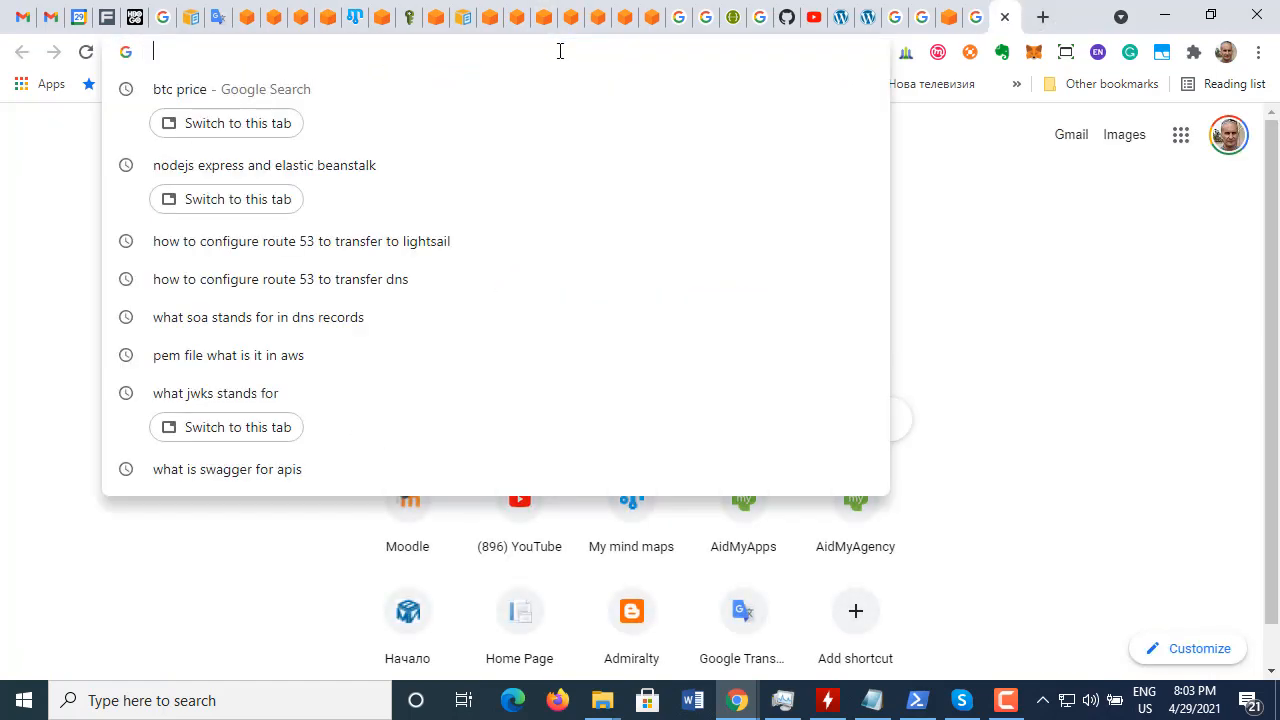
key(ctrl+v)
key(Return)
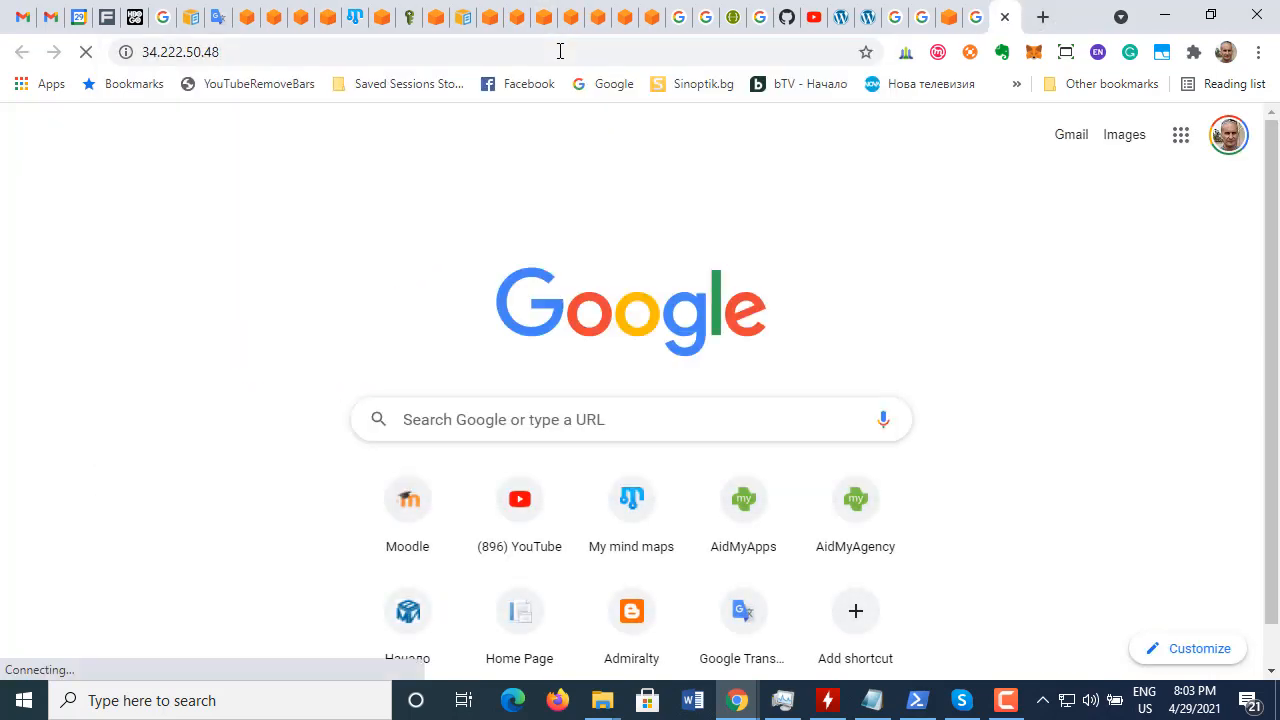
click(229, 59)
click(238, 58)
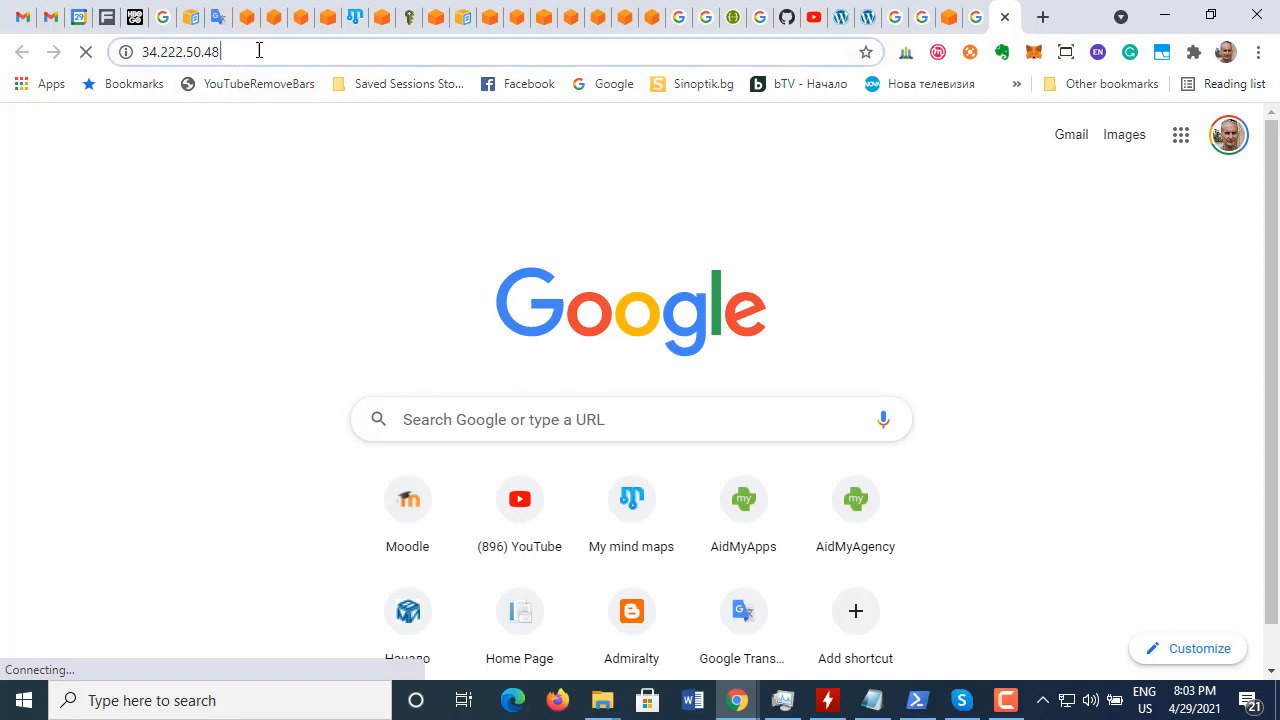
click(309, 55)
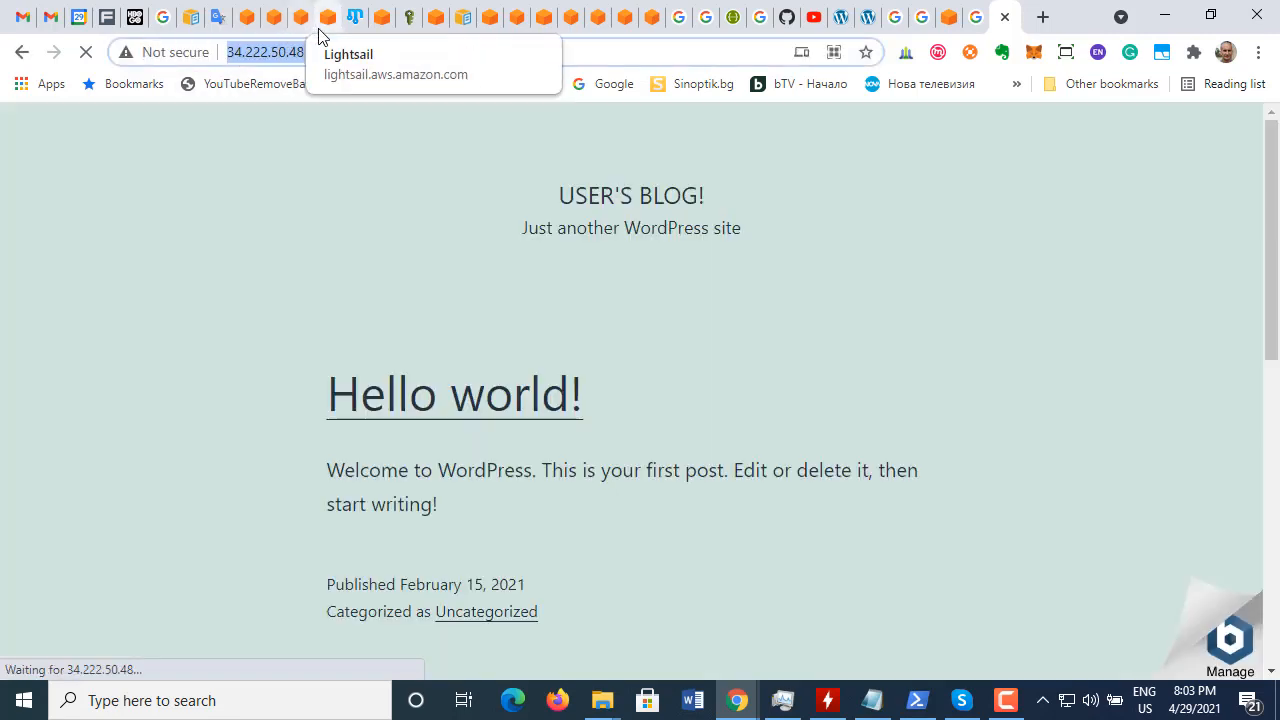
Step: Open the original WordPress instance's public IP, 44.239.60.39, in another new tab
click(329, 28)
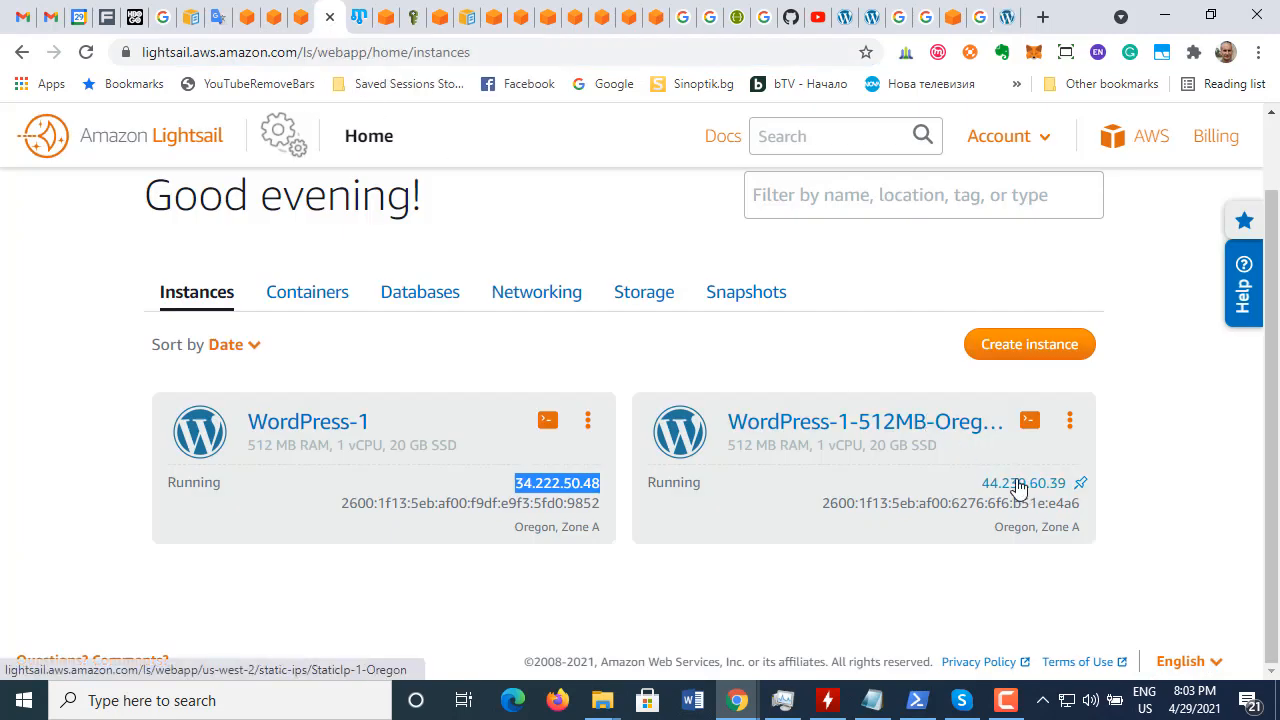
drag(981, 483, 1064, 483)
key(ctrl+c)
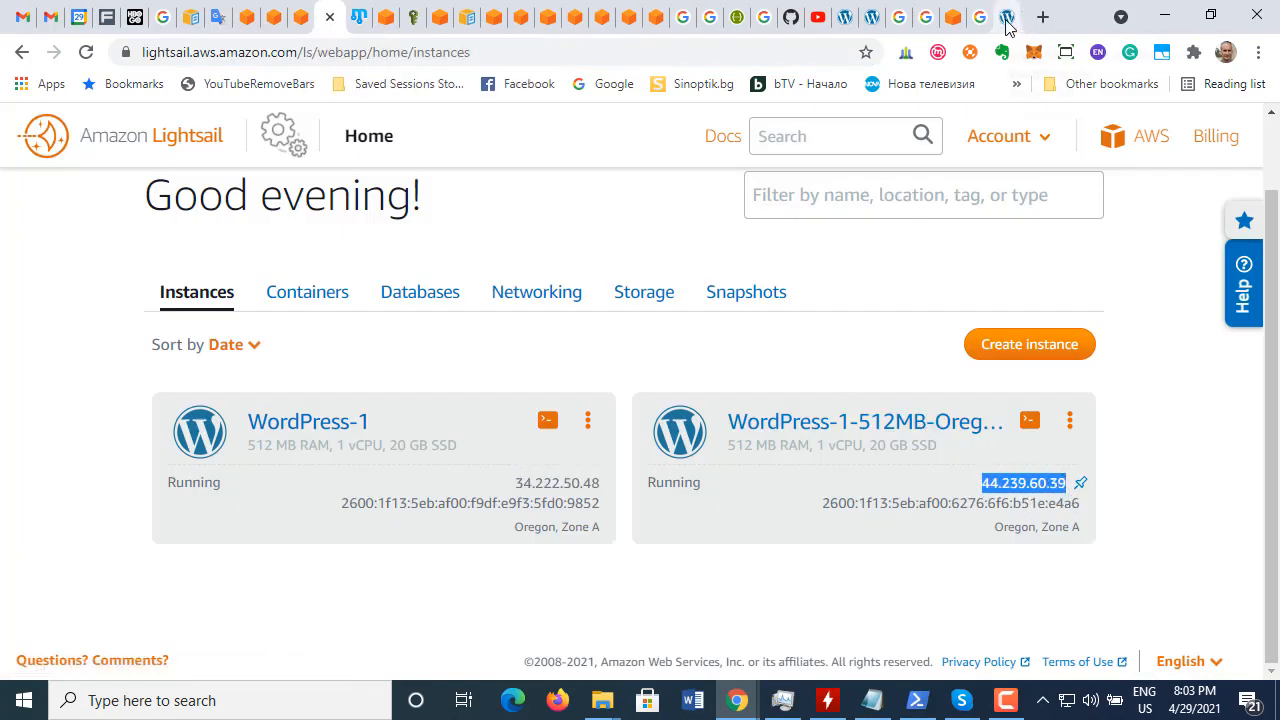
click(1040, 22)
click(631, 45)
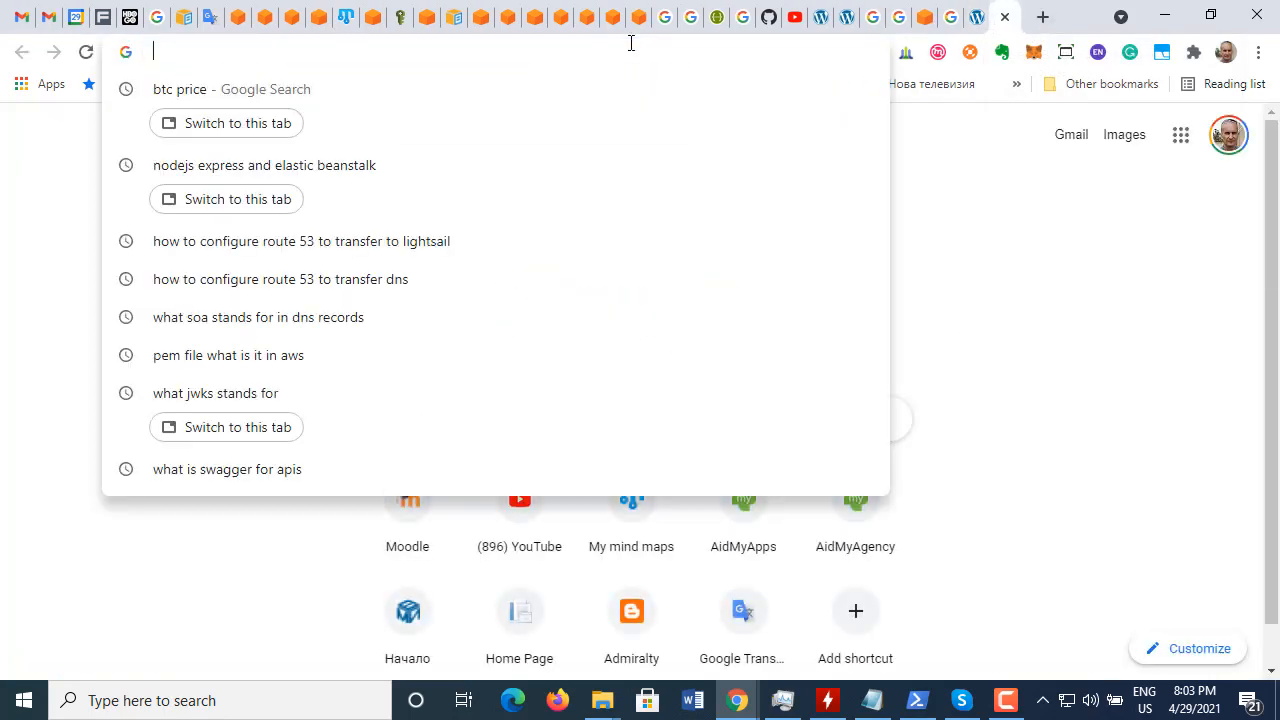
key(ctrl+v)
key(Return)
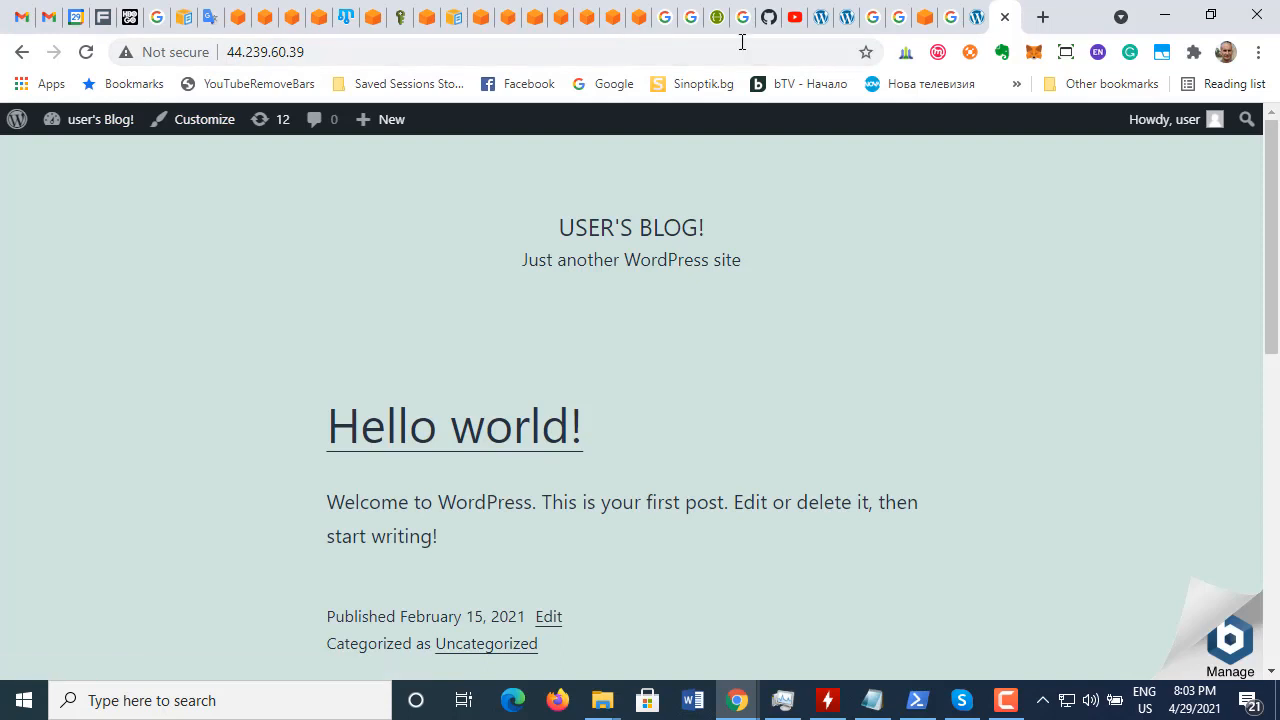
Step: Compare the duplicate's site with the original's site and close both site tabs
click(975, 24)
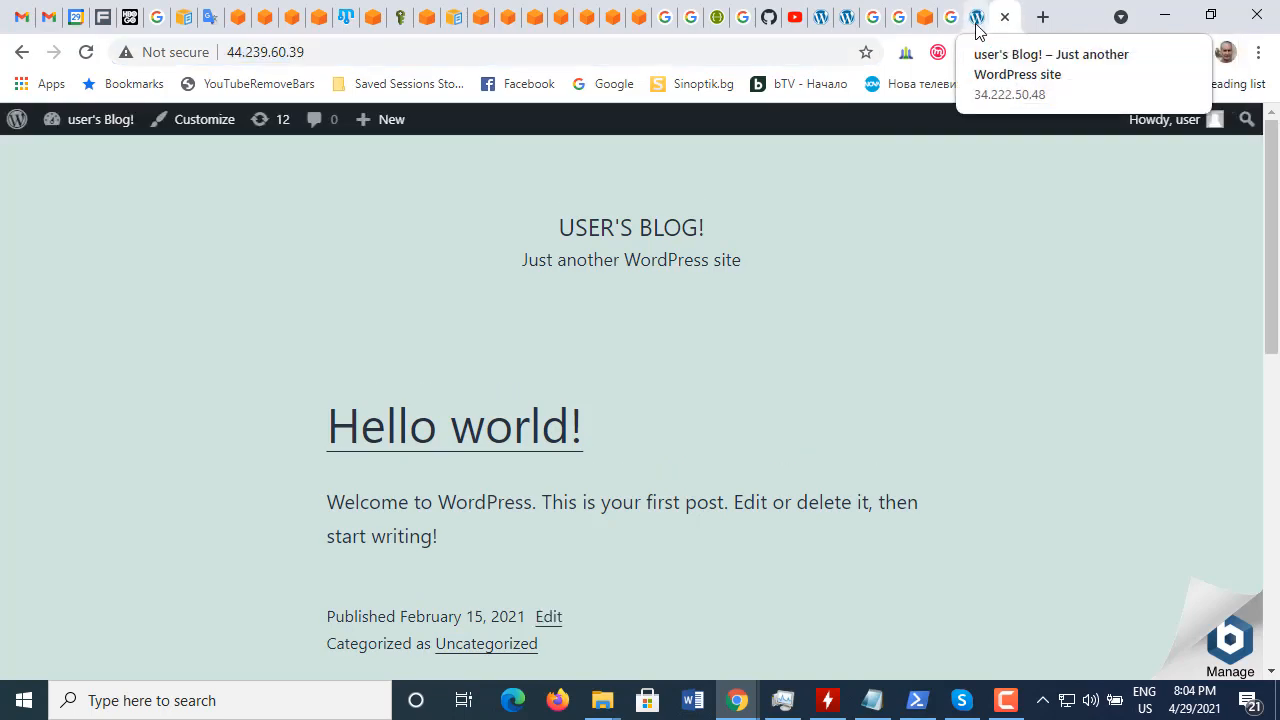
click(977, 24)
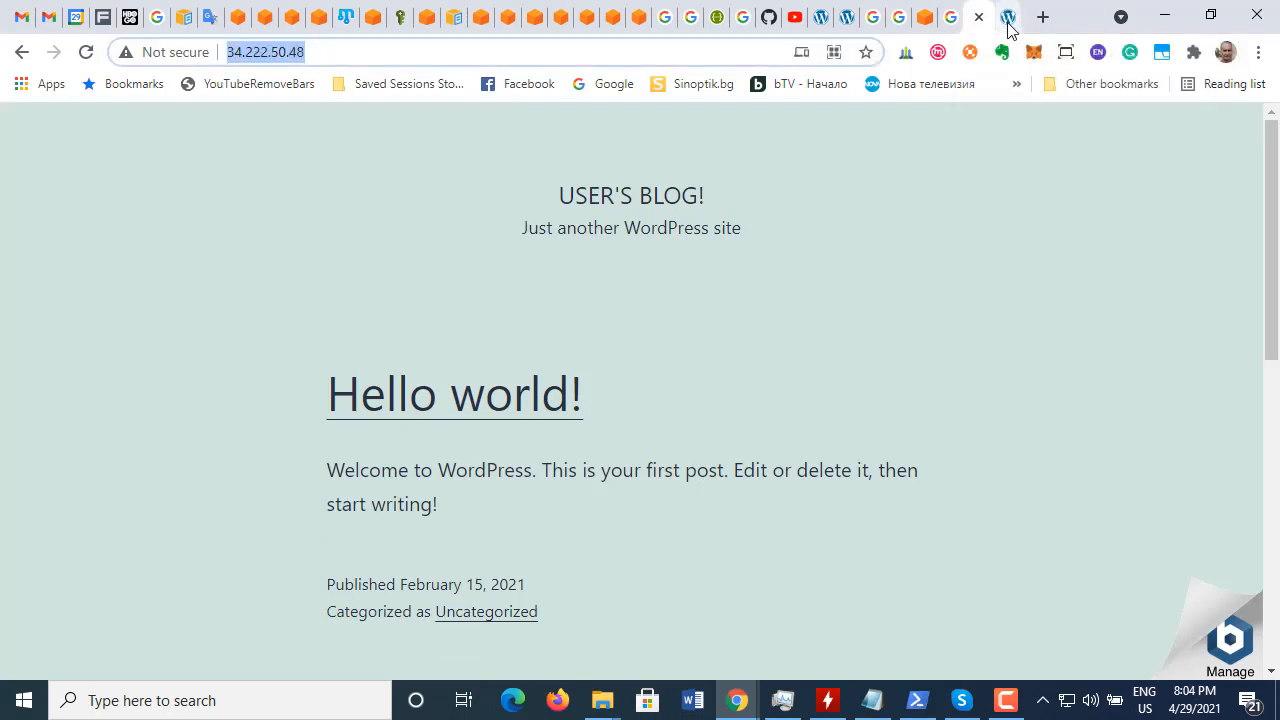
click(1006, 24)
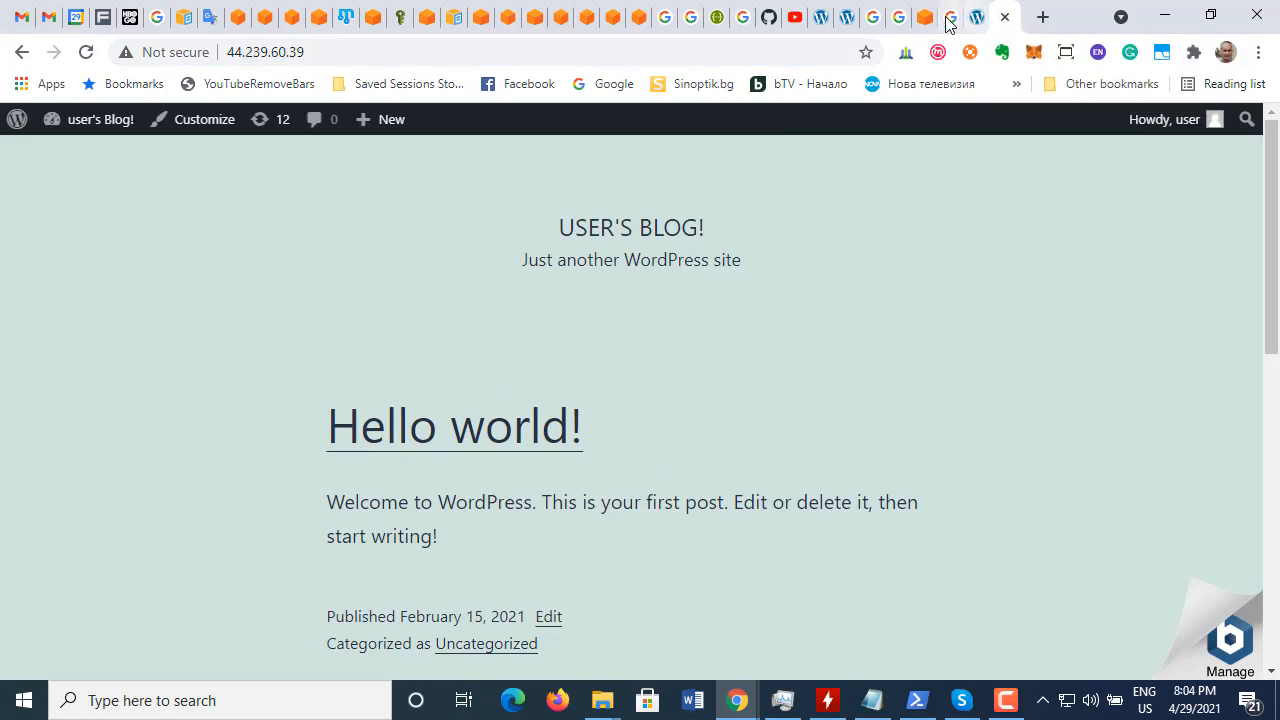
click(978, 18)
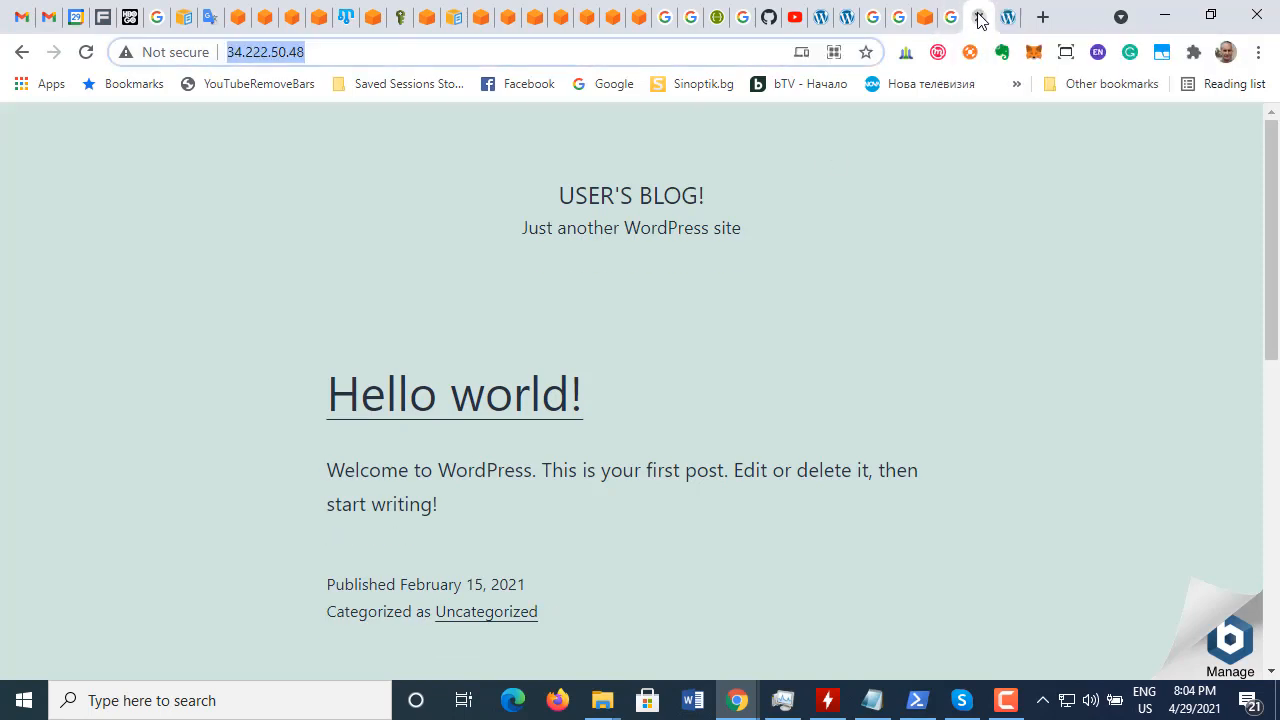
click(1006, 18)
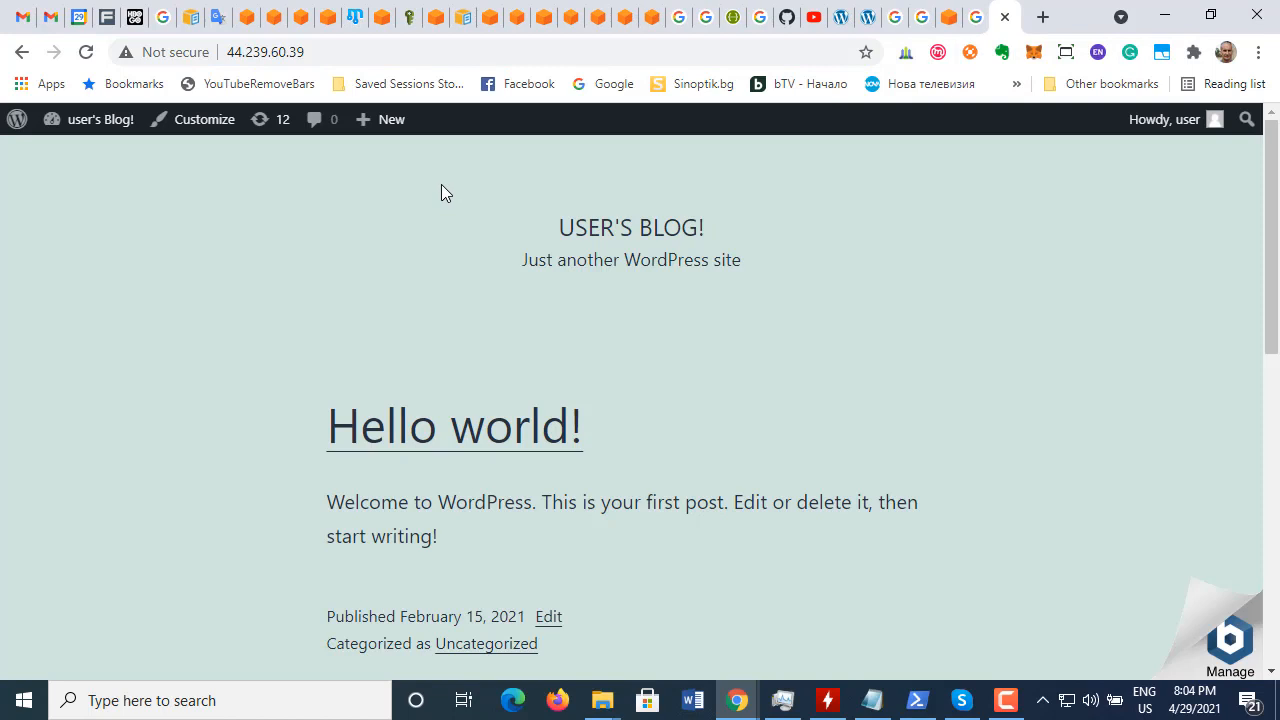
click(1006, 18)
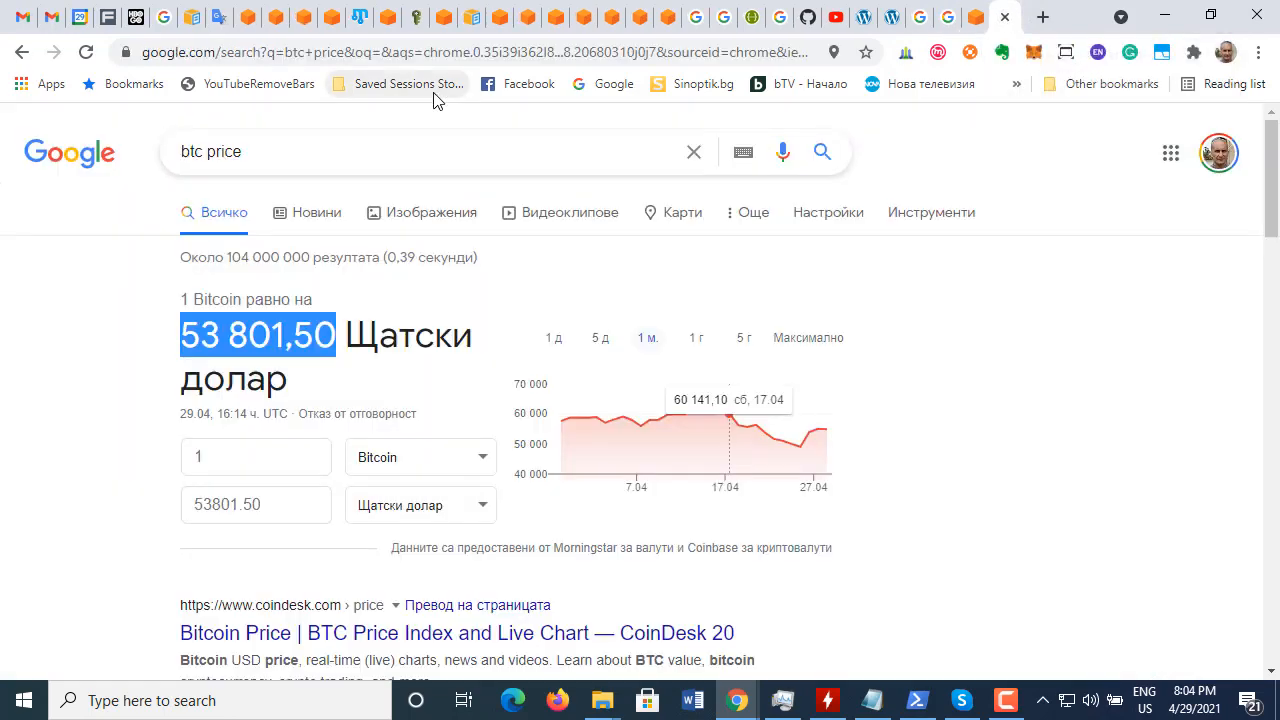
Step: Return to the Lightsail instances, log out of the open WordPress-1-512MB-Oregon-2 terminal session with exit, and close its window
click(297, 20)
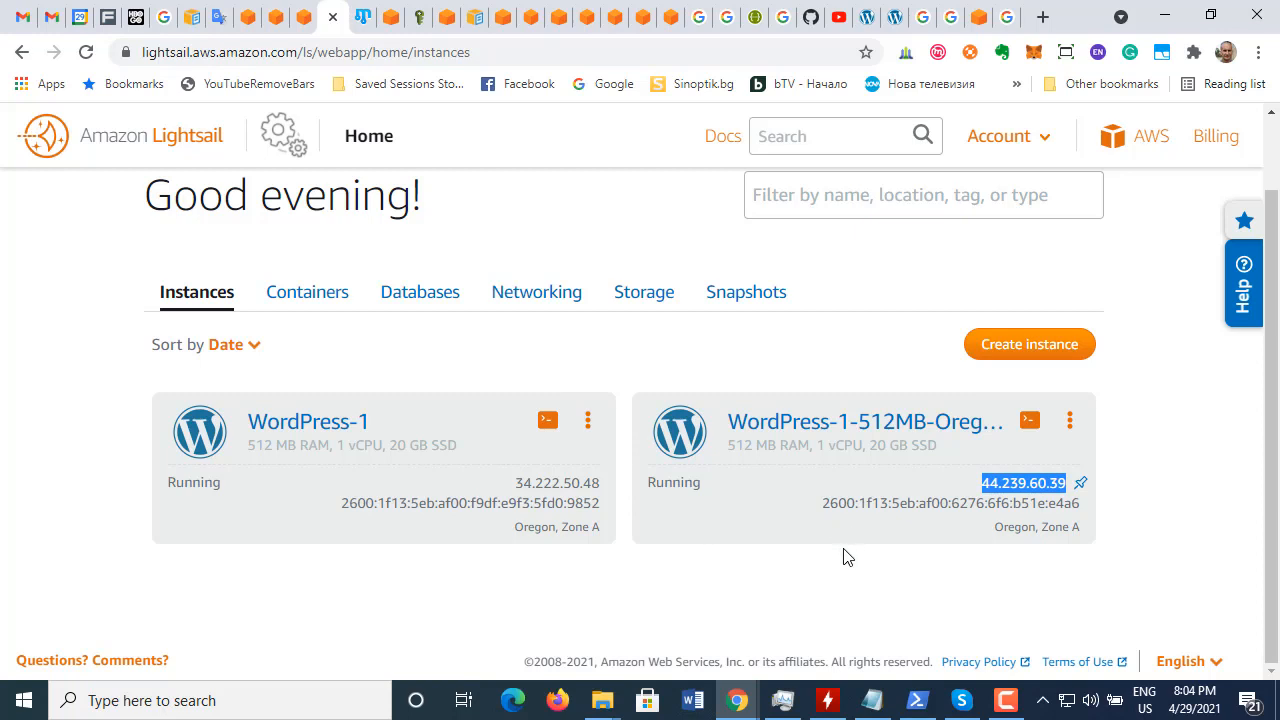
click(738, 703)
click(633, 615)
click(740, 703)
click(830, 595)
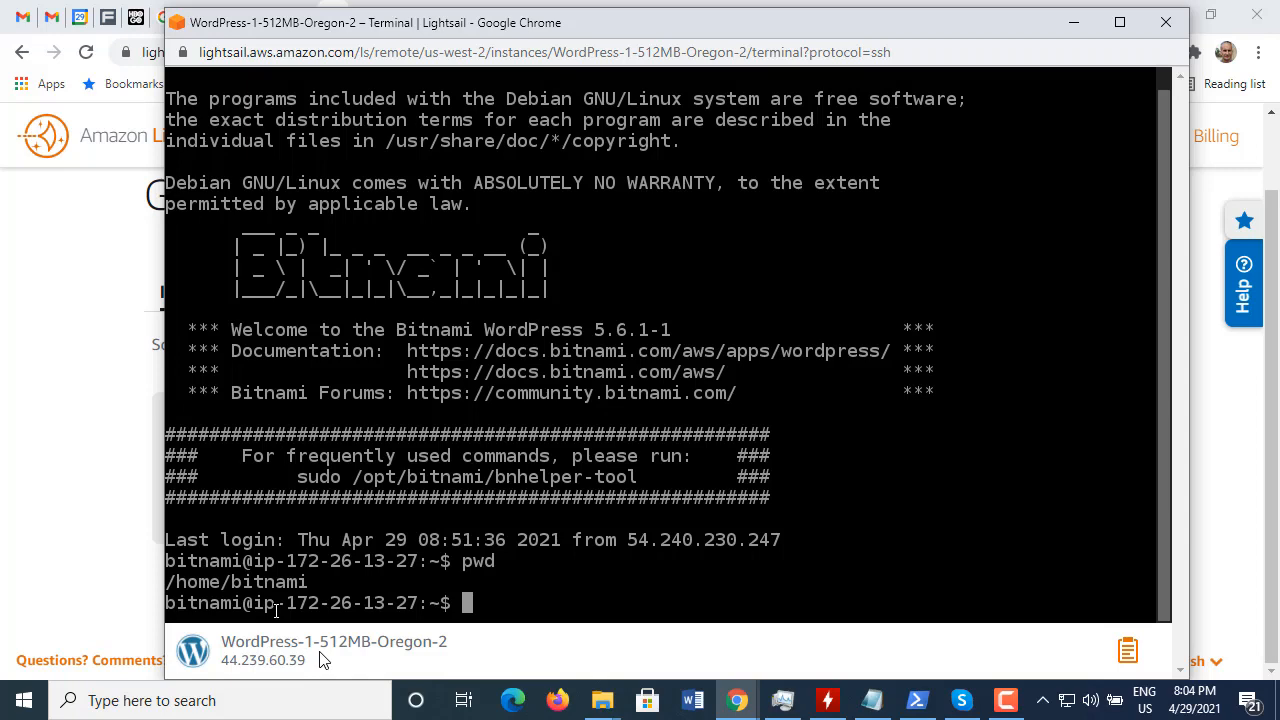
text(exit)
key(Return)
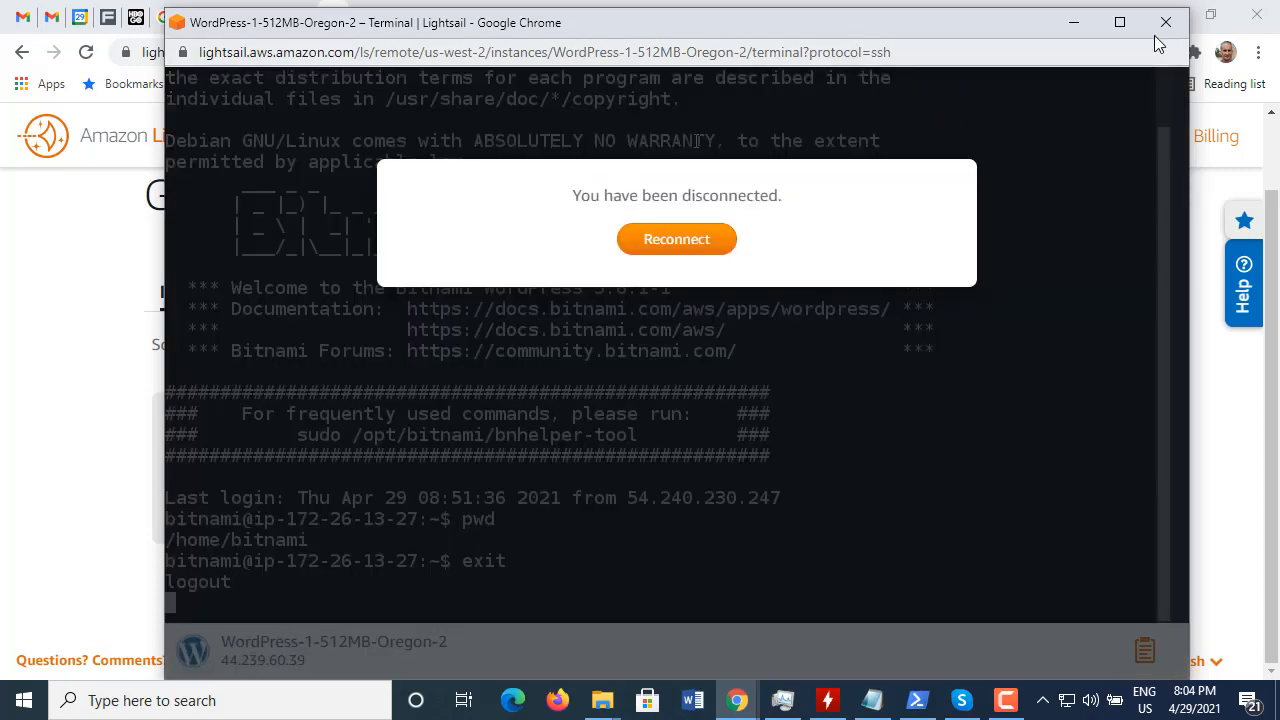
click(1165, 22)
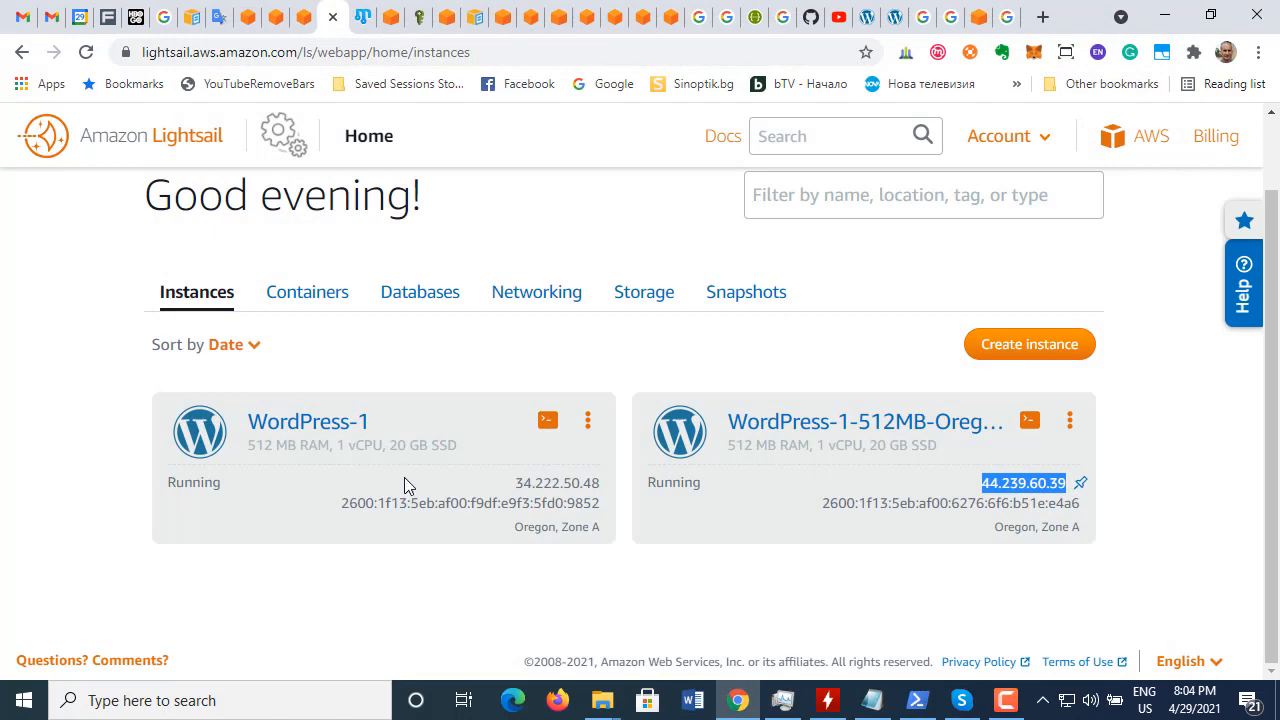
Step: Connect to the WordPress-1 instance's SSH terminal, run pwd, then exit the session and close the window
click(545, 425)
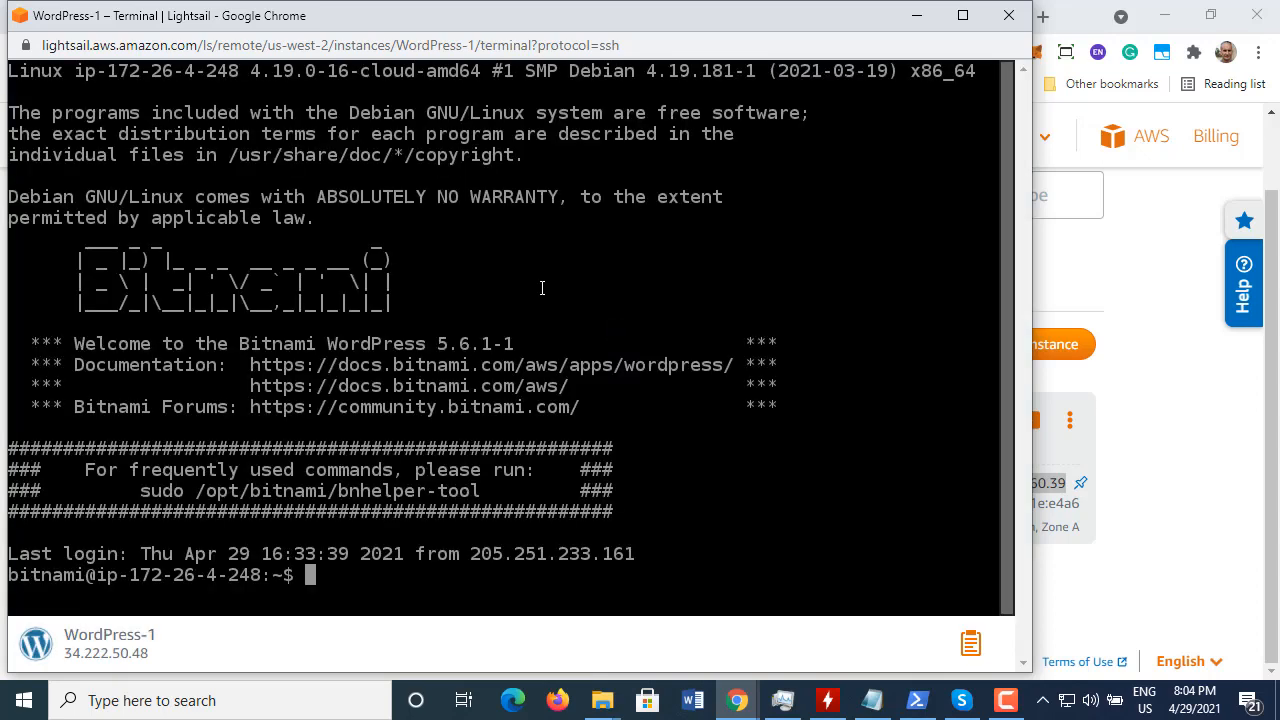
text(pwd)
key(Return)
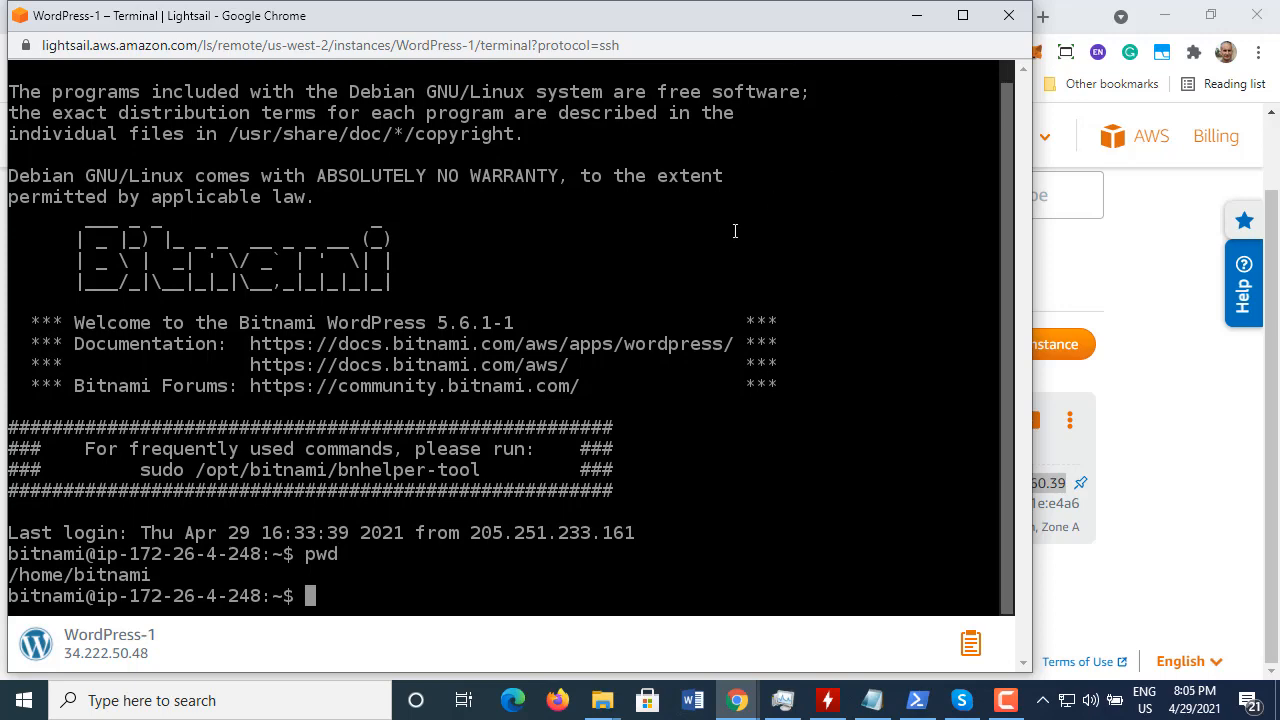
text(exit)
key(Return)
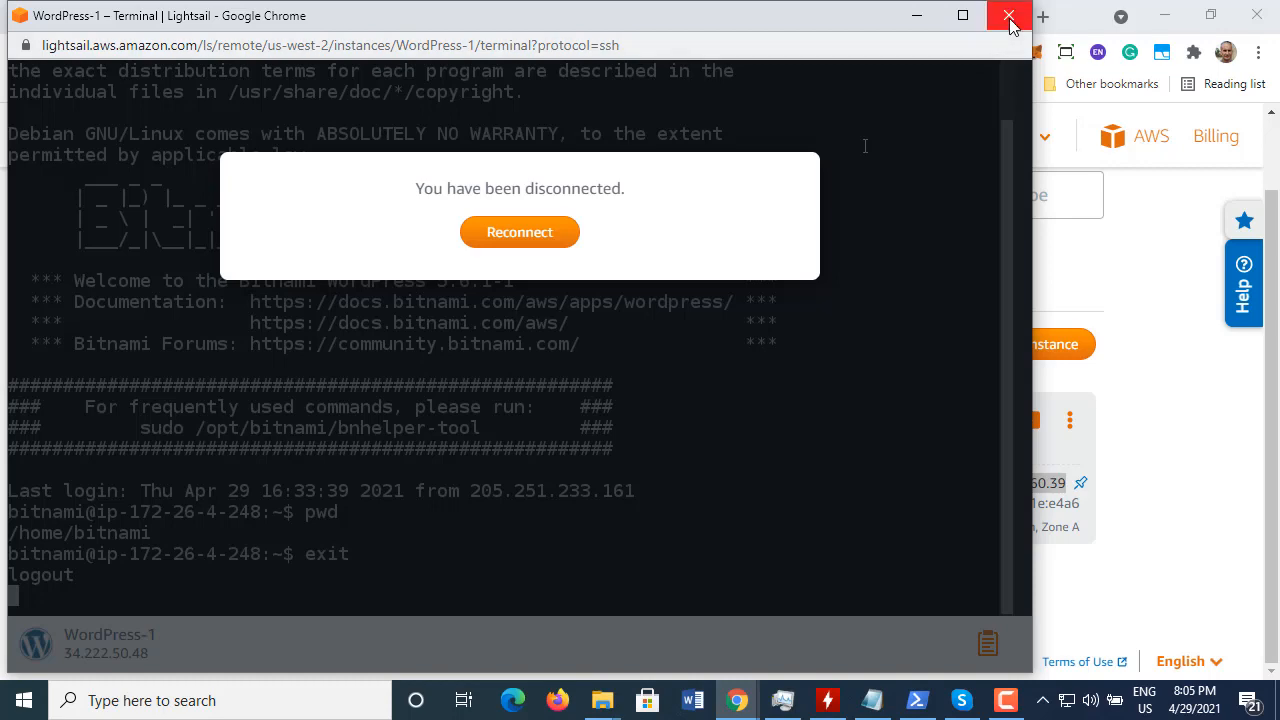
click(1009, 15)
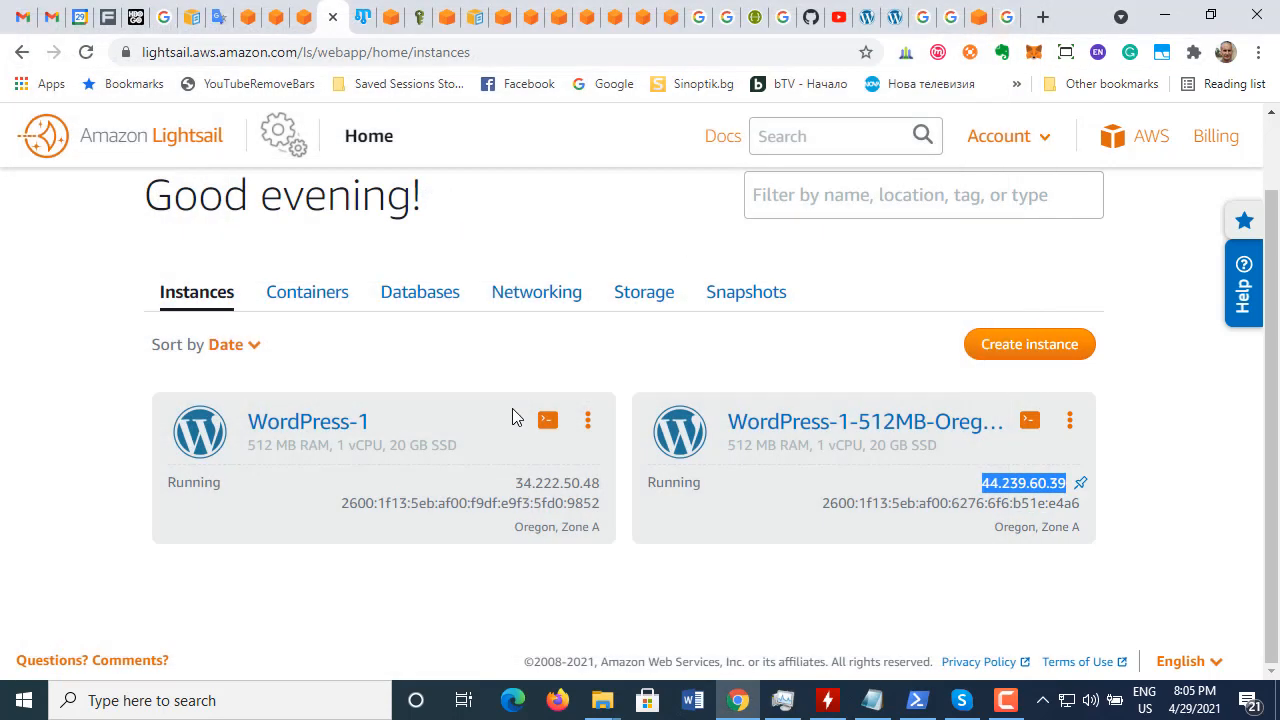
Step: Reread the end of tutorial step f on repeating the duplication and continuing to the load balancer section
click(306, 22)
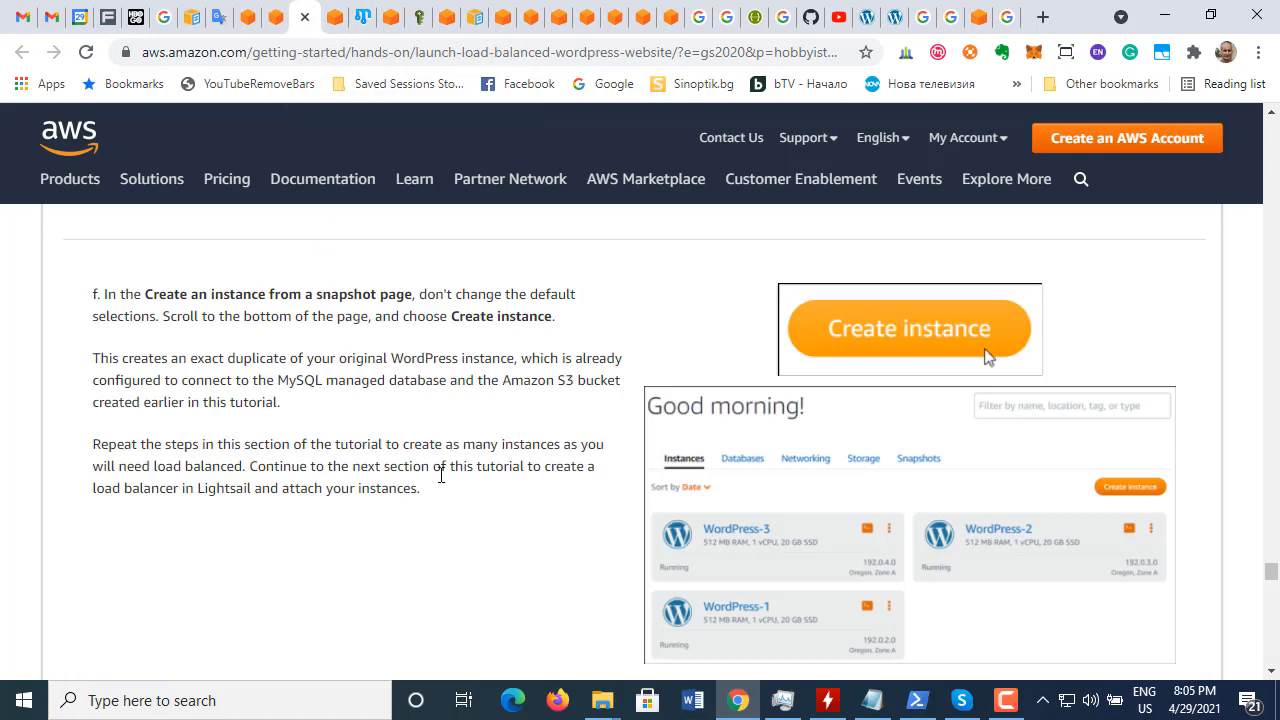
scroll(441, 476, down, 2)
scroll(440, 474, up, 2)
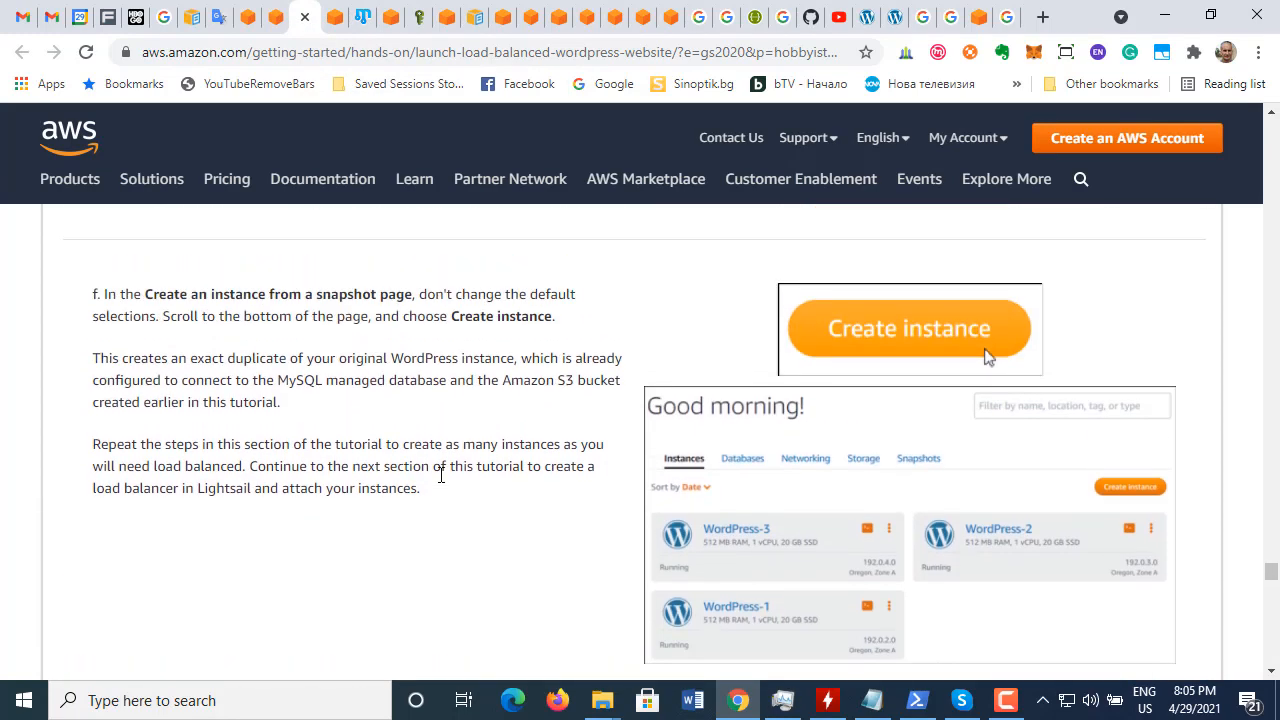